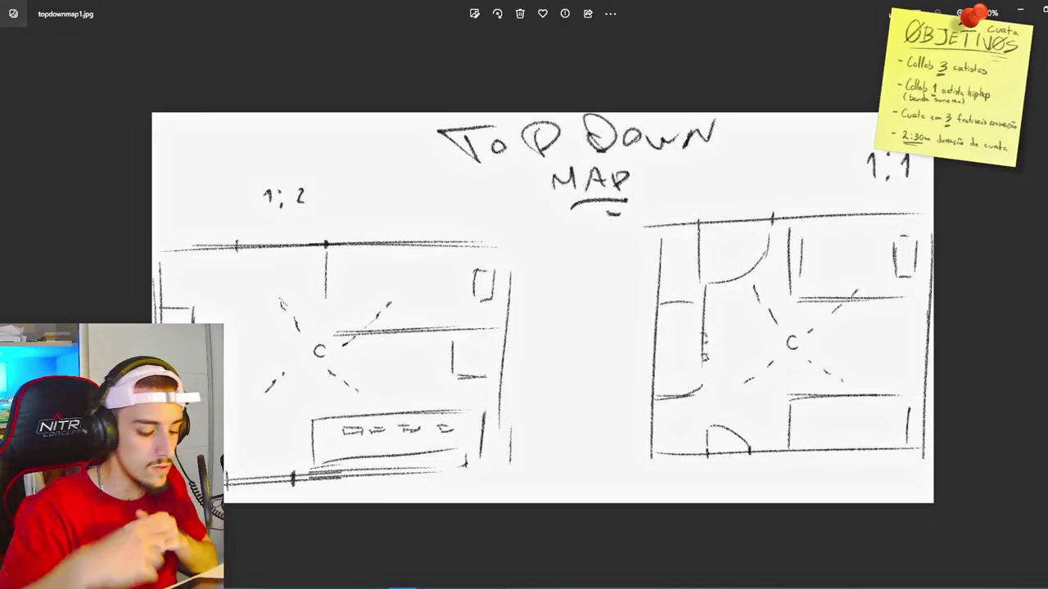
- Import the top-down map sketch as an image plane and work over it in the top view
{"action": "mouse_move", "coordinate": [268, 343]}
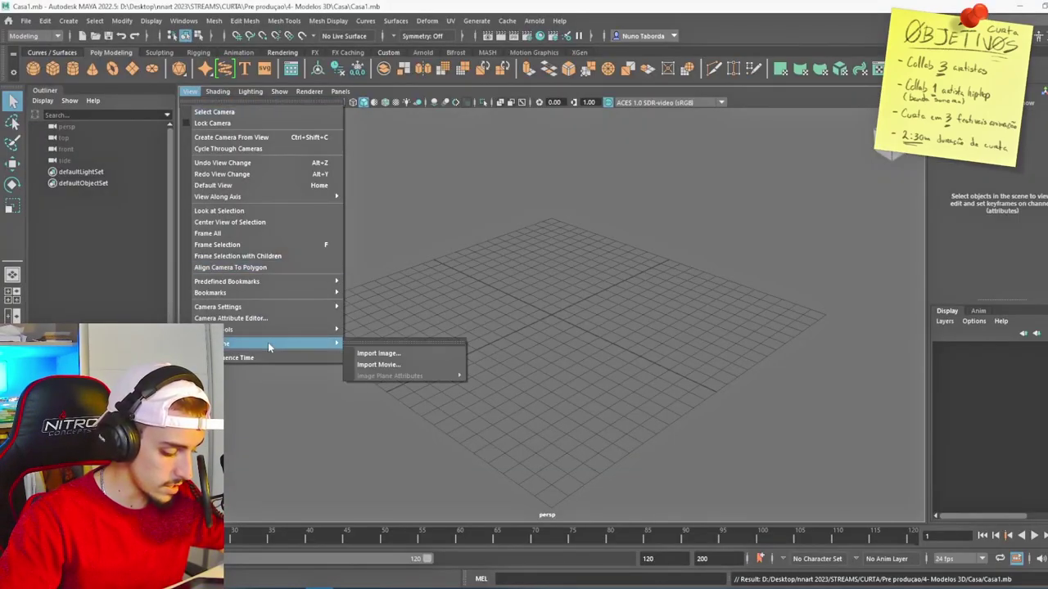
{"action": "left_click", "coordinate": [376, 354]}
{"action": "key", "text": "space"}
{"action": "left_click_drag", "start_coordinate": [505, 267], "coordinate": [433, 270]}
{"action": "left_click", "coordinate": [190, 91]}
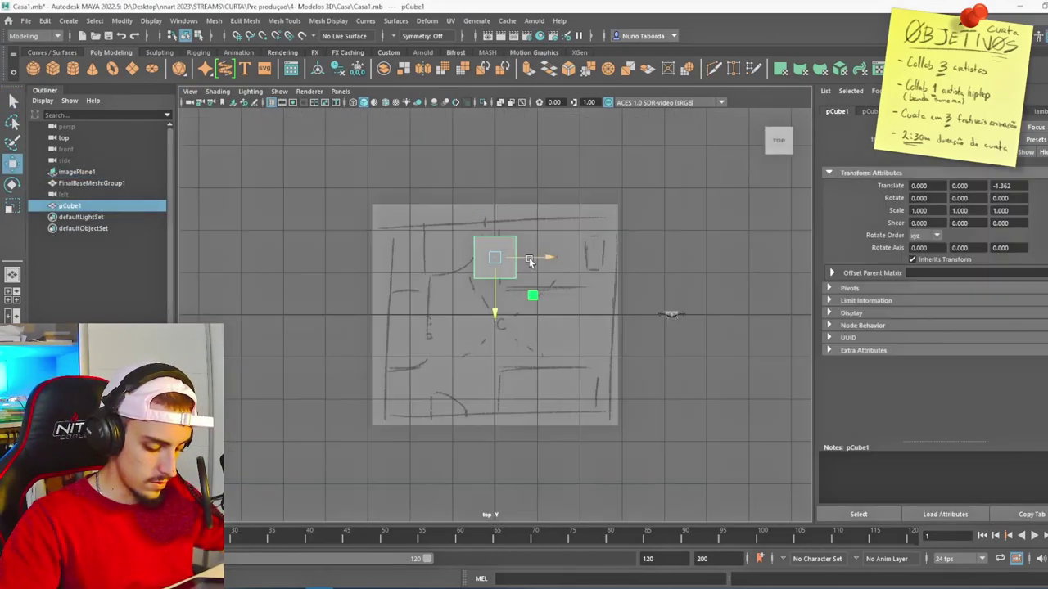
- Fit the first cube over the plan's upper-right furniture block and move a second cube onto the block by the left wall
{"action": "left_click_drag", "start_coordinate": [527, 258], "coordinate": [577, 261]}
{"action": "key", "text": "r"}
{"action": "left_click_drag", "start_coordinate": [518, 318], "coordinate": [451, 322]}
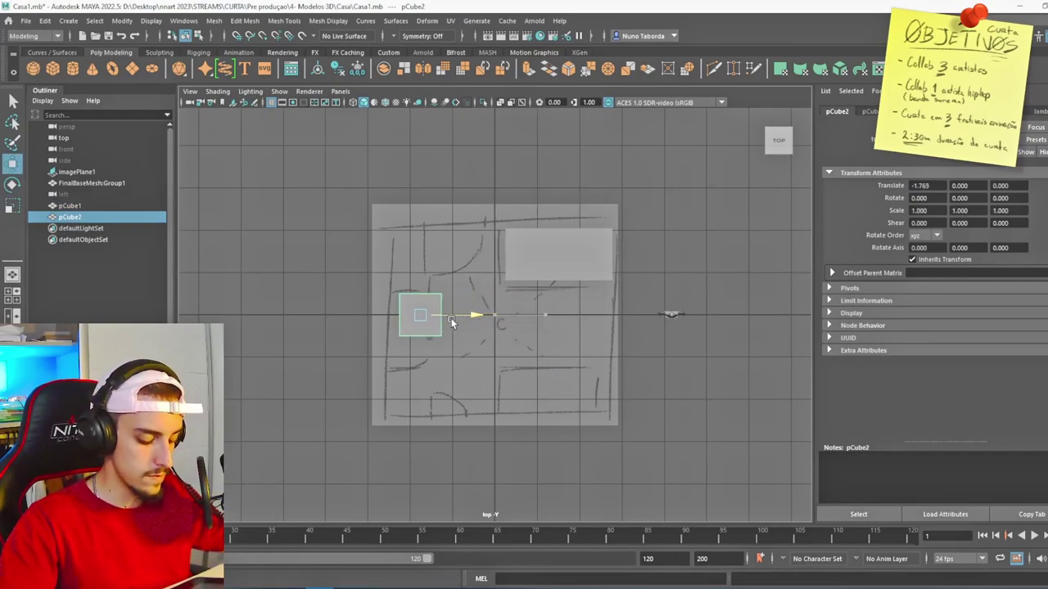
- Create a cube and shape it into a thin block over the arc-marked opening in the plan's lower wall, about 0.116 deep
{"action": "right_click", "coordinate": [466, 321], "text": "shift"}
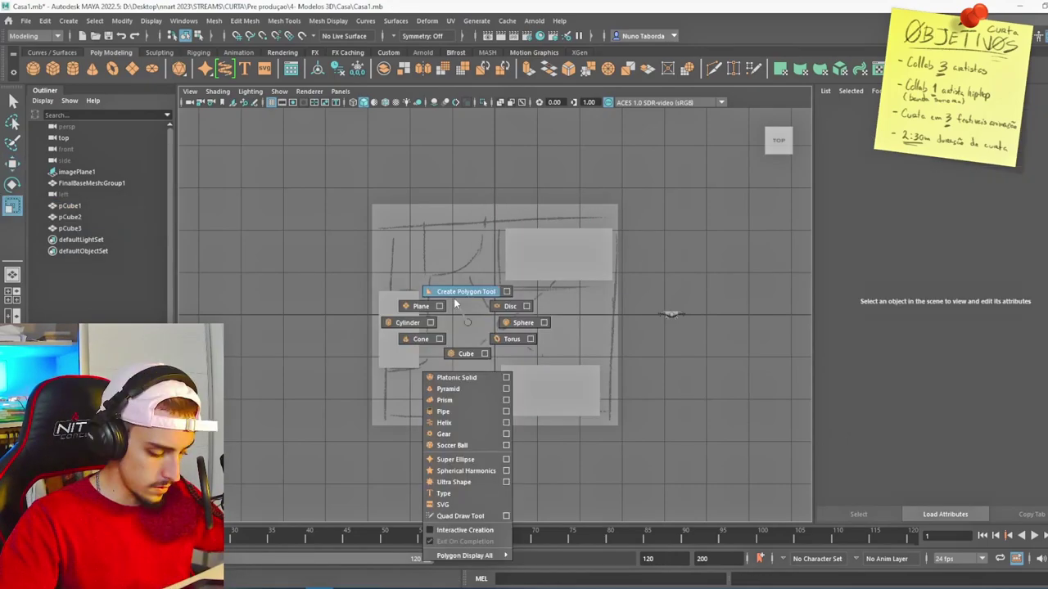
{"action": "left_click", "coordinate": [464, 352]}
{"action": "left_click_drag", "start_coordinate": [493, 335], "coordinate": [491, 402]}
{"action": "key", "text": "w"}
{"action": "left_click_drag", "start_coordinate": [494, 318], "coordinate": [454, 423]}
{"action": "key", "text": "r"}
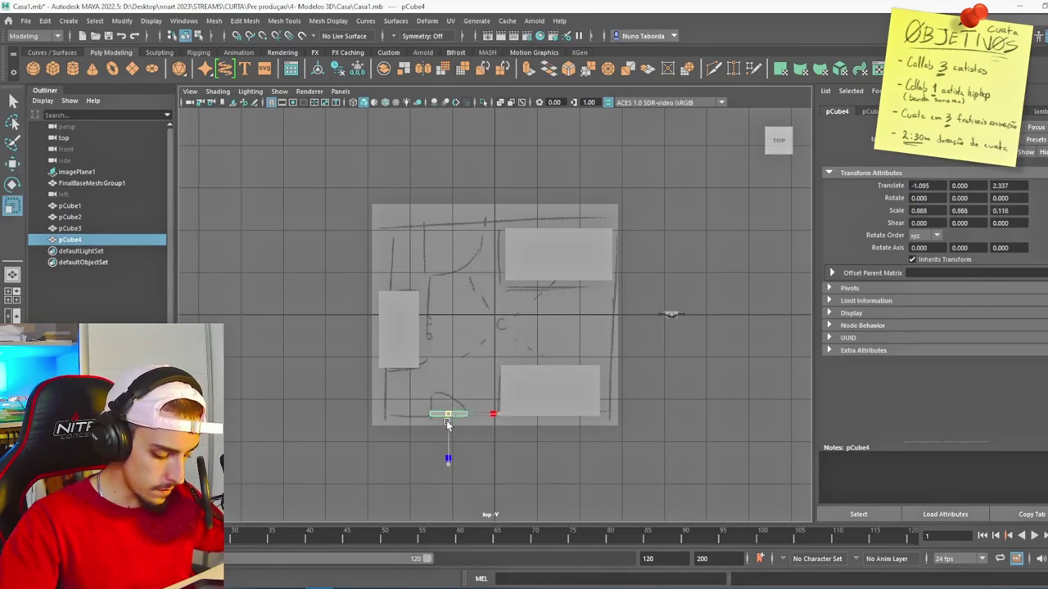
- Create another cube and move it onto the door drawn in the plan's upper wall
{"action": "left_click", "coordinate": [480, 258]}
{"action": "right_click_drag", "start_coordinate": [389, 209], "coordinate": [388, 243], "text": "shift"}
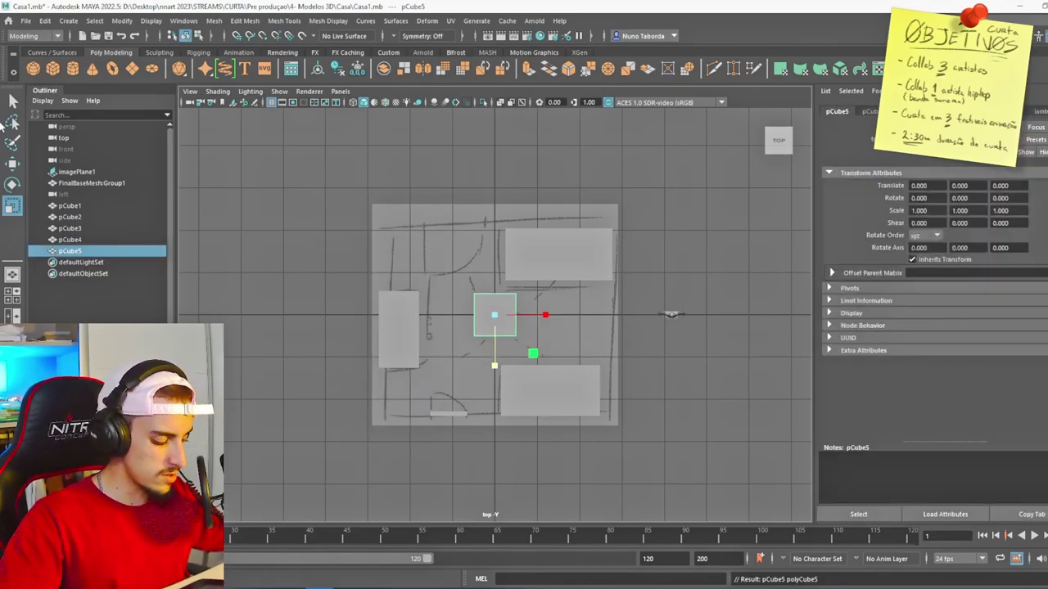
{"action": "left_click", "coordinate": [11, 164]}
{"action": "left_click_drag", "start_coordinate": [487, 347], "coordinate": [493, 254]}
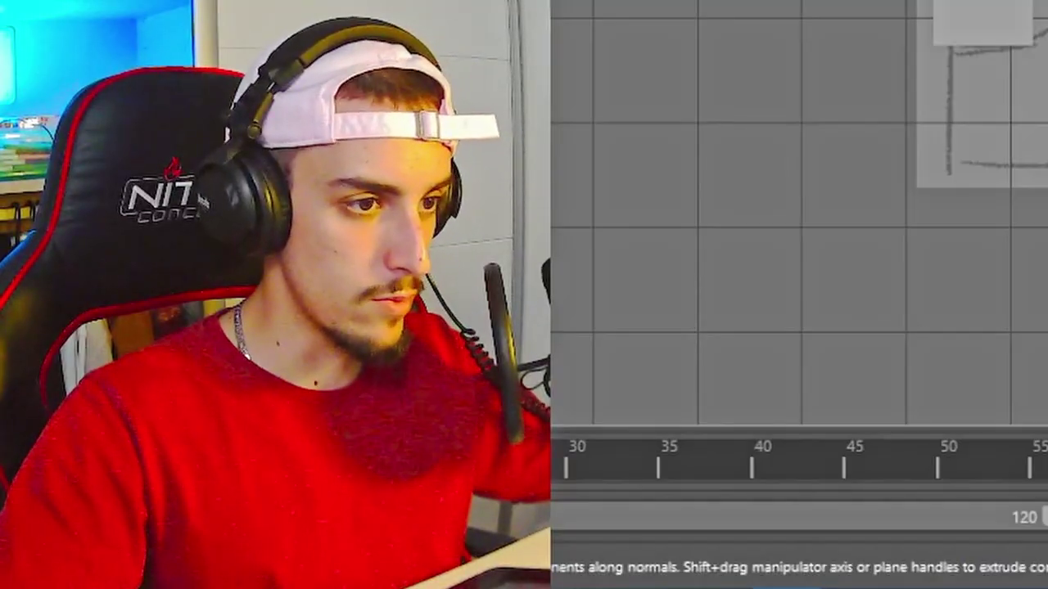
{"action": "left_click", "coordinate": [581, 293]}
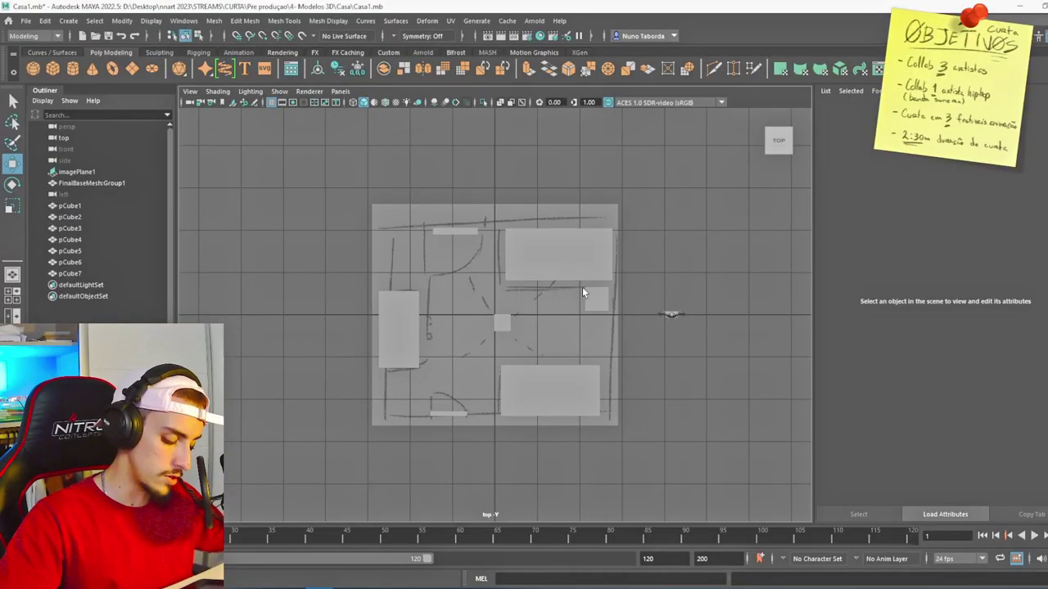
- Create a cube scaled to cover the whole floor plan and extrude its faces with an offset of -0.1
{"action": "key", "text": "space"}
{"action": "right_click_drag", "start_coordinate": [297, 240], "coordinate": [295, 271], "text": "shift"}
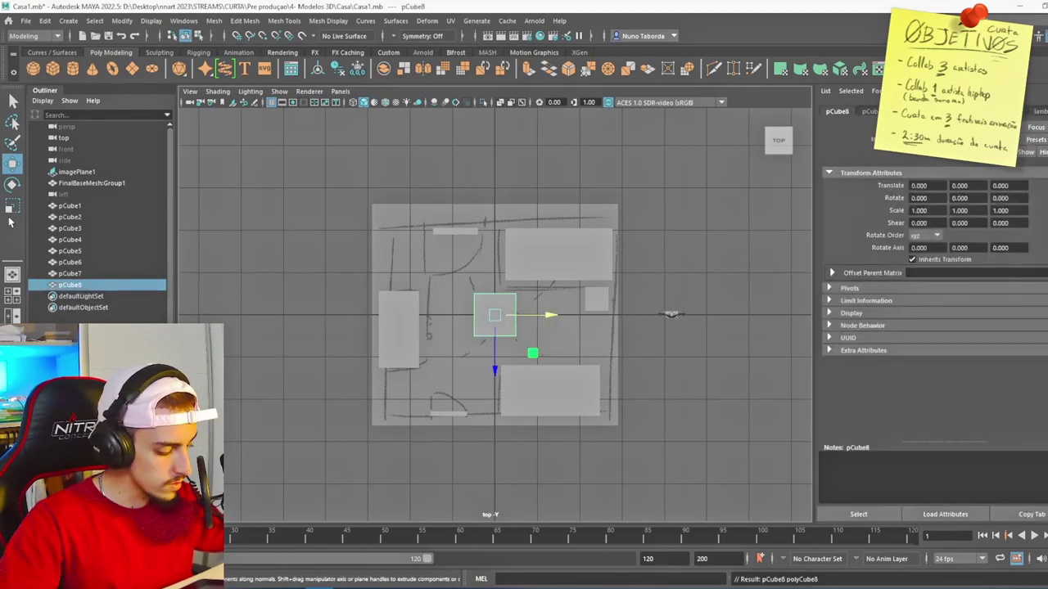
{"action": "left_click", "coordinate": [12, 207]}
{"action": "left_click_drag", "start_coordinate": [495, 315], "coordinate": [664, 350]}
{"action": "key", "text": "ctrl+e"}
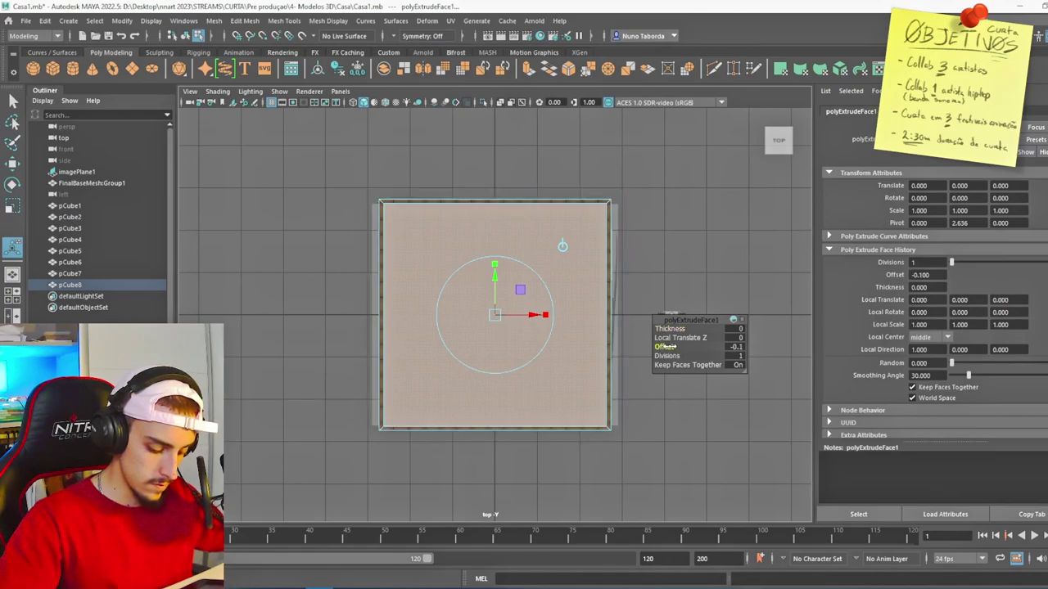
- In the perspective view, raise the small central cube to about 3.68 in Y, near the ceiling
{"action": "key", "text": "space"}
{"action": "left_click_drag", "start_coordinate": [468, 182], "coordinate": [475, 309], "text": "alt"}
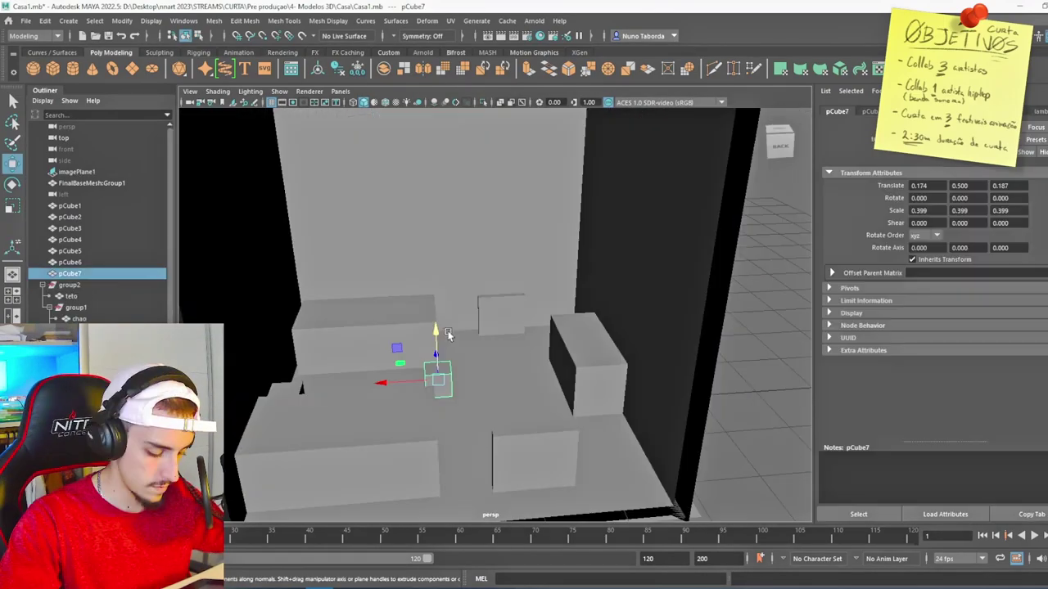
{"action": "left_click_drag", "start_coordinate": [441, 274], "coordinate": [446, 141]}
{"action": "scroll", "coordinate": [446, 140], "scroll_direction": "down", "scroll_amount": 5}
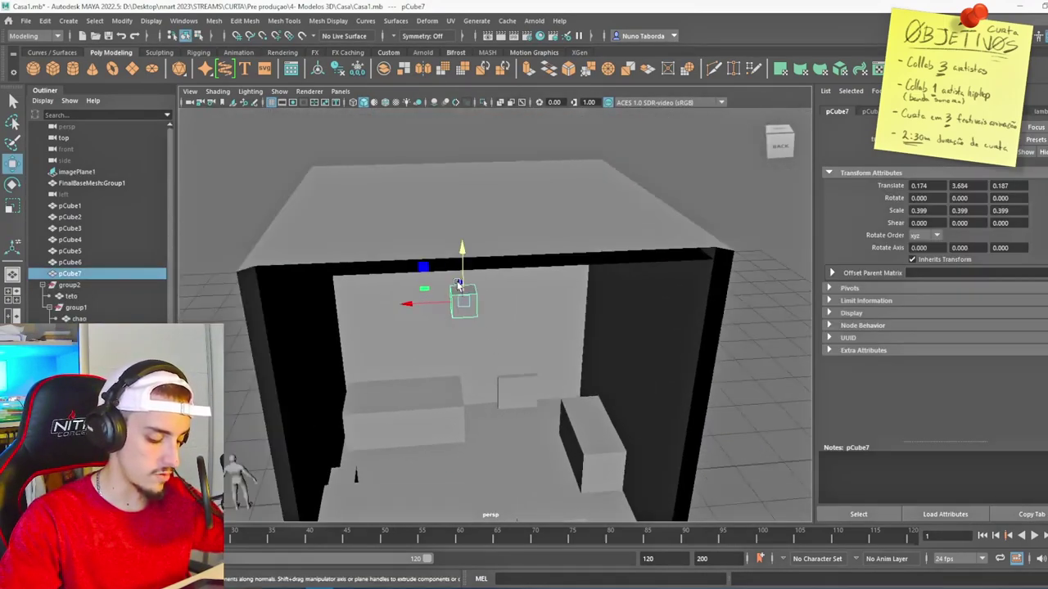
- Move the teto ceiling piece vertically to about 3.94 in Y
{"action": "left_click_drag", "start_coordinate": [459, 294], "coordinate": [442, 302], "text": "alt"}
{"action": "left_click", "coordinate": [71, 295]}
{"action": "left_click_drag", "start_coordinate": [354, 299], "coordinate": [356, 238]}
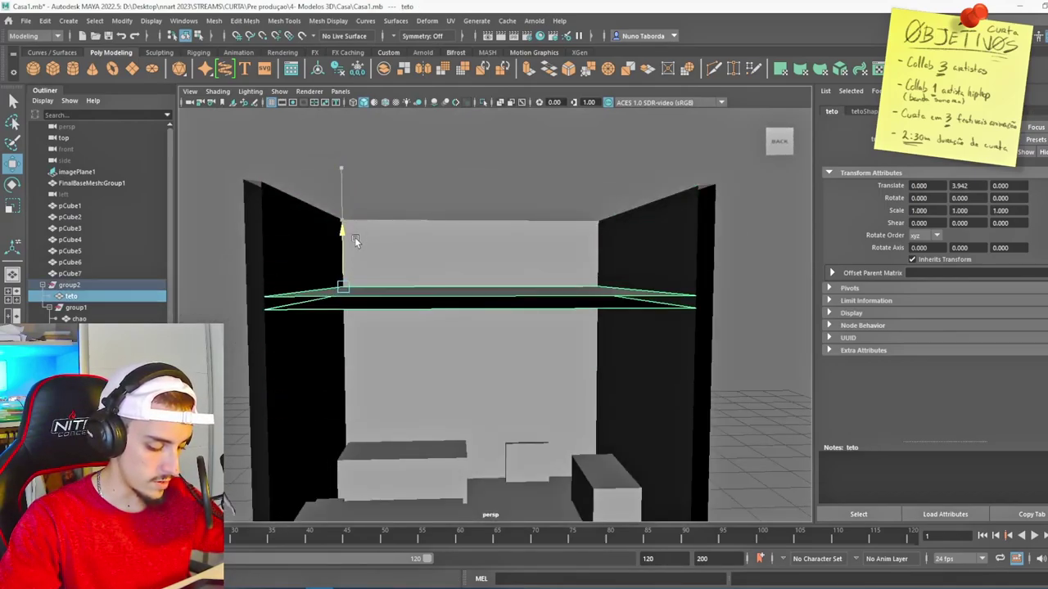
- Stretch the door block taller than the human figure and set it into the wall at about -2.496 in Z
{"action": "left_click_drag", "start_coordinate": [504, 266], "coordinate": [501, 273], "text": "alt"}
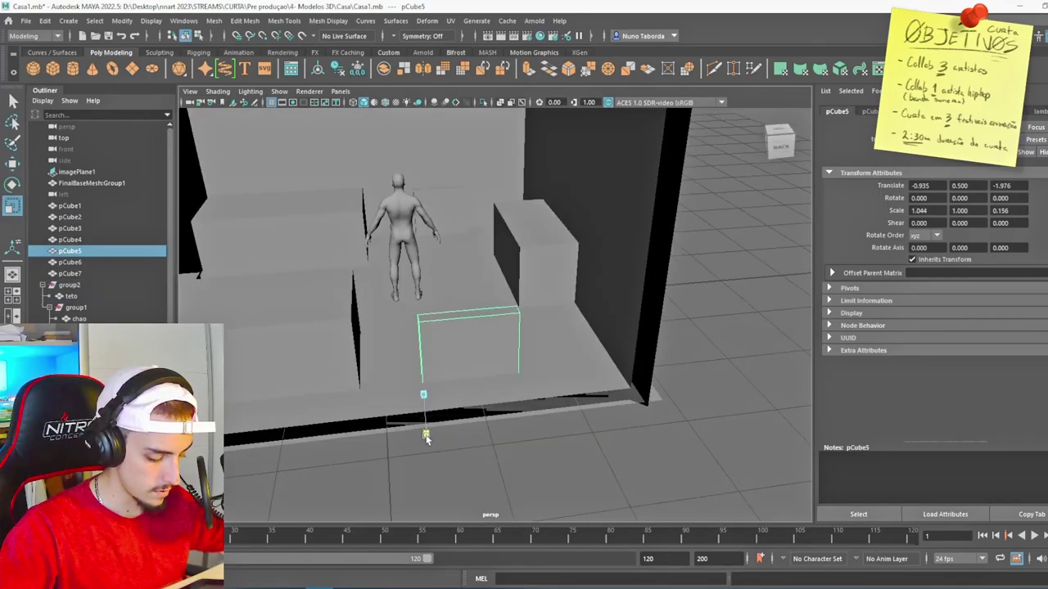
{"action": "left_click_drag", "start_coordinate": [425, 433], "coordinate": [439, 273]}
{"action": "scroll", "coordinate": [661, 354], "scroll_direction": "down", "scroll_amount": 5}
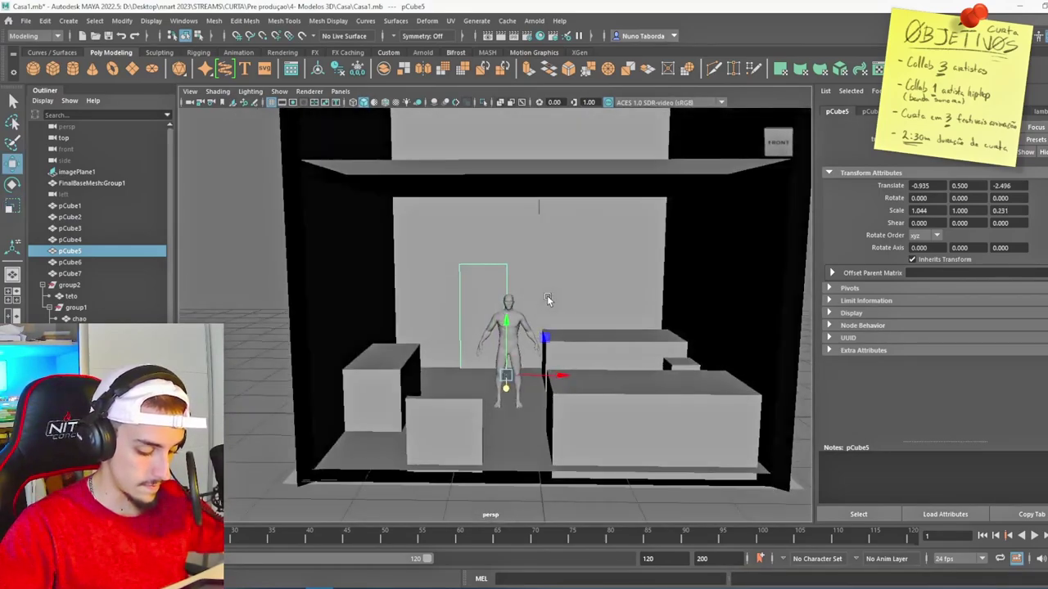
- Extrude the room-facing face of the window block with an offset of 0.06
{"action": "scroll", "coordinate": [511, 286], "scroll_direction": "up", "scroll_amount": 5}
{"action": "right_click", "coordinate": [377, 200], "text": "shift"}
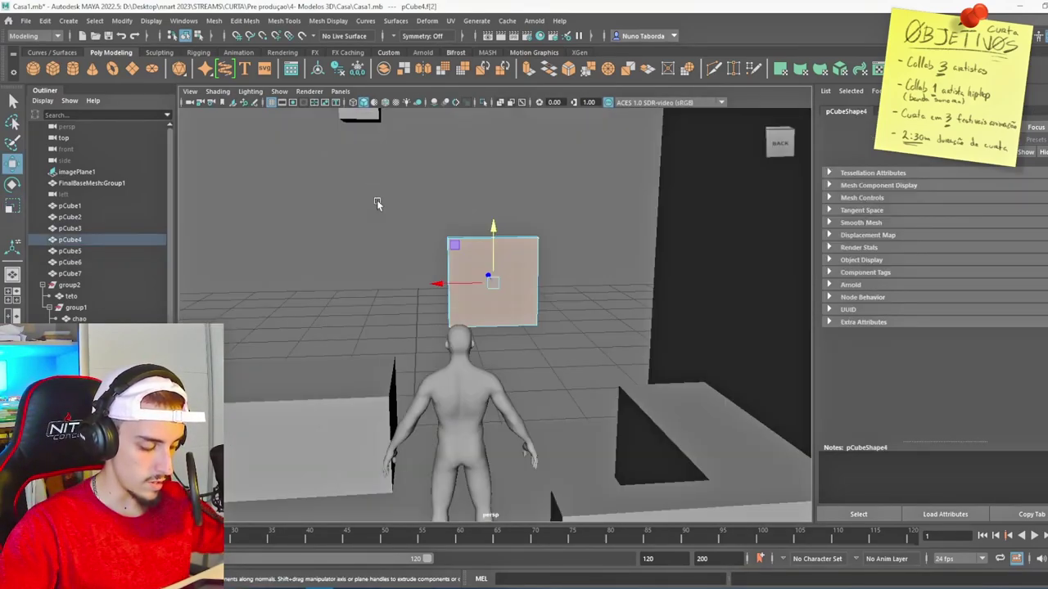
{"action": "key", "text": "ctrl+e"}
{"action": "left_click_drag", "start_coordinate": [661, 347], "coordinate": [647, 347]}
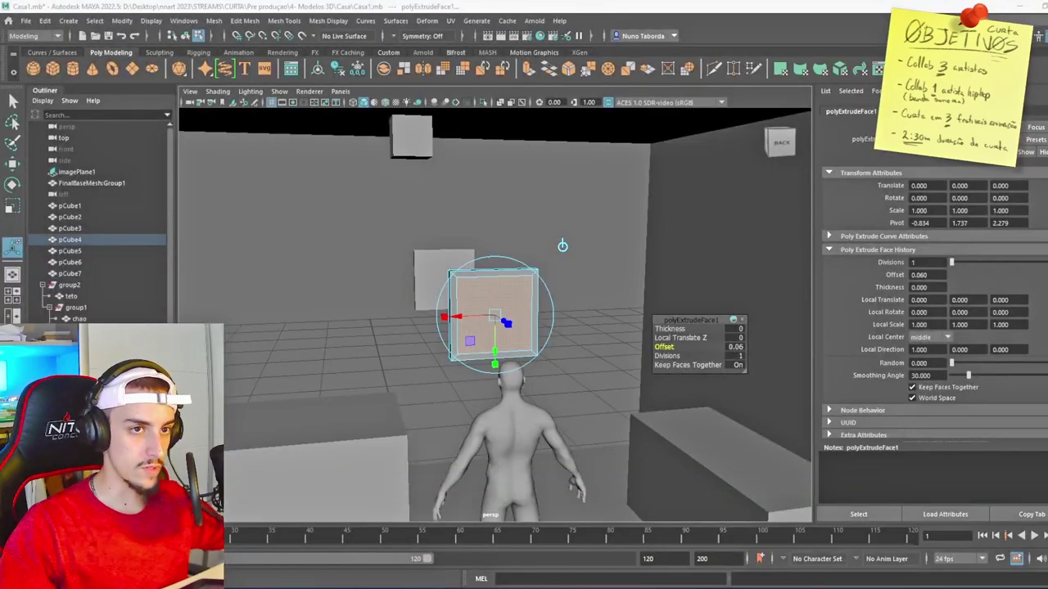
- Rotate the window block about Z so that its wider border is at the bottom
{"action": "key", "text": "f"}
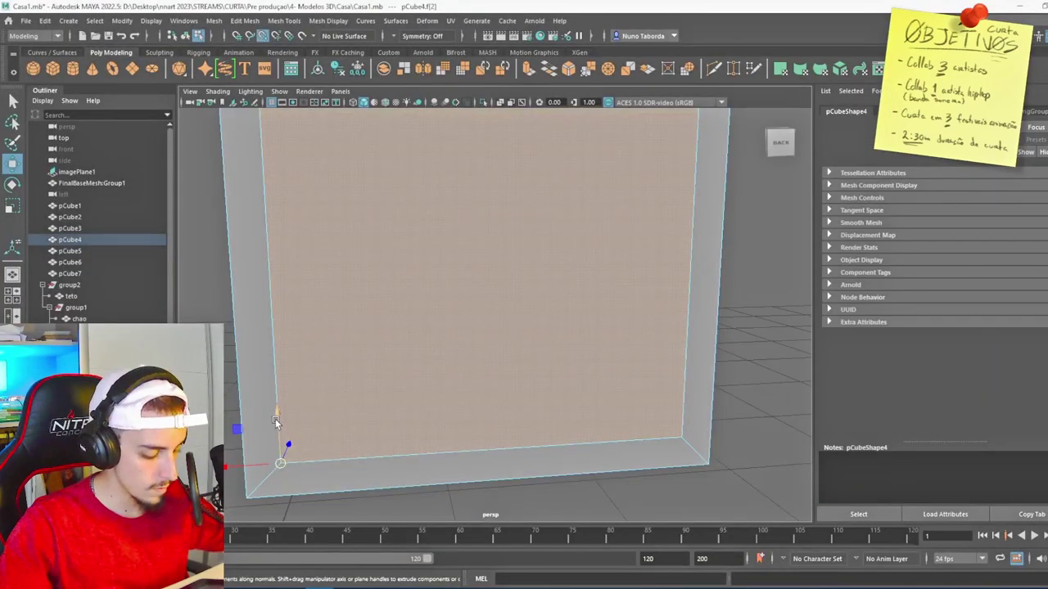
{"action": "scroll", "coordinate": [504, 411], "scroll_direction": "down", "scroll_amount": 5}
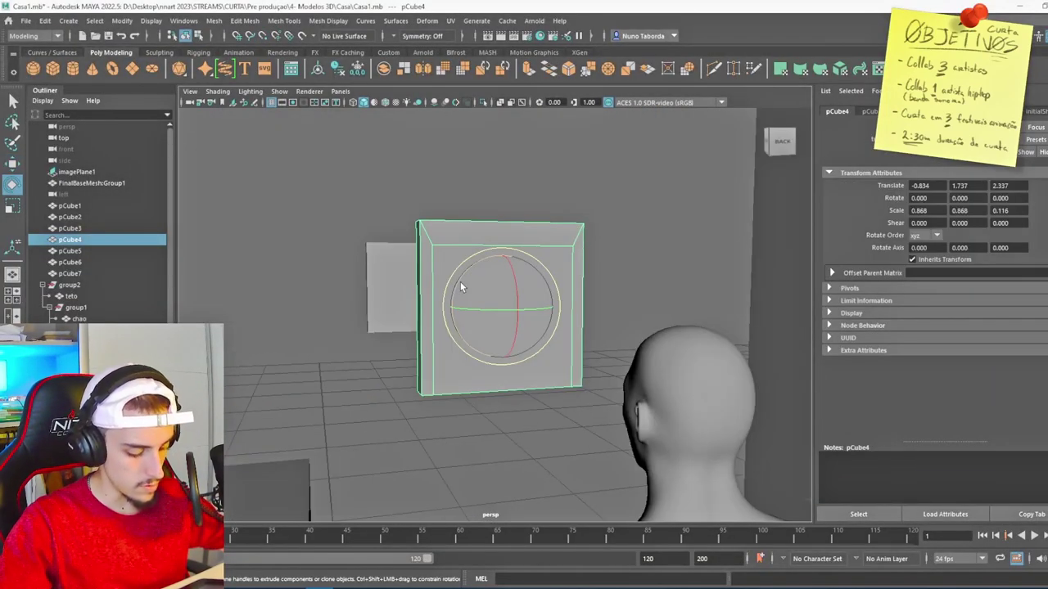
{"action": "left_click_drag", "start_coordinate": [460, 282], "coordinate": [457, 420]}
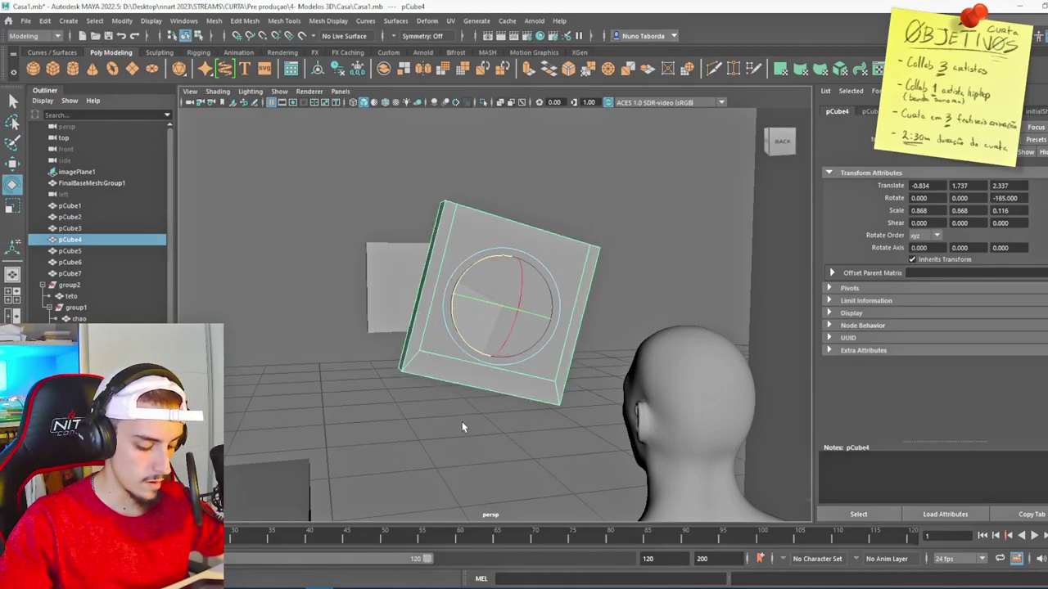
{"action": "key", "text": "ctrl+z"}
- Extrude the window's inner face inward by -0.030 in local Z to recess it within the frame
{"action": "left_click", "coordinate": [678, 240]}
{"action": "left_click", "coordinate": [573, 270]}
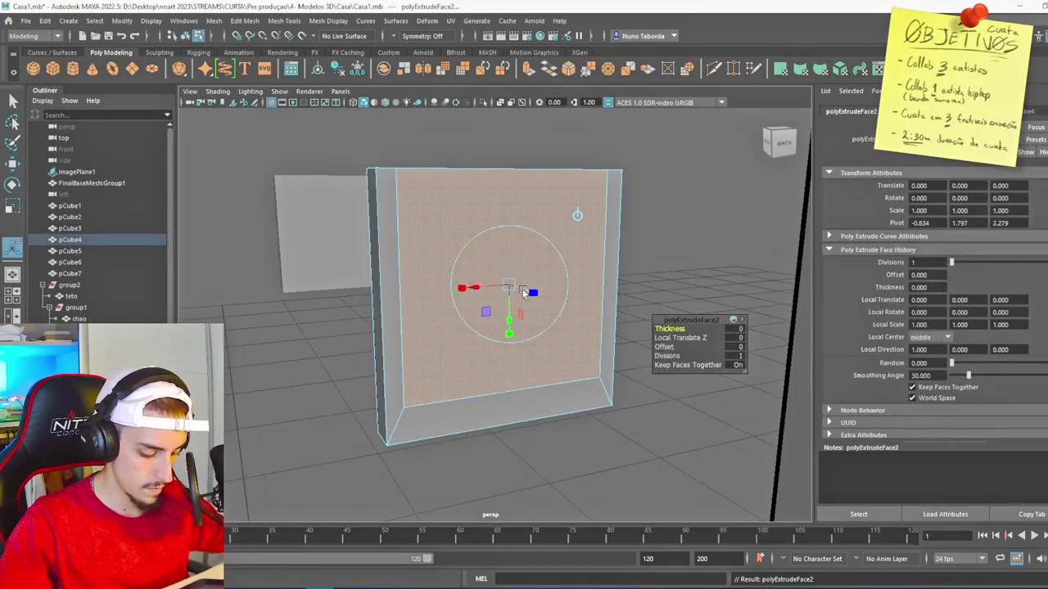
{"action": "key", "text": "q"}
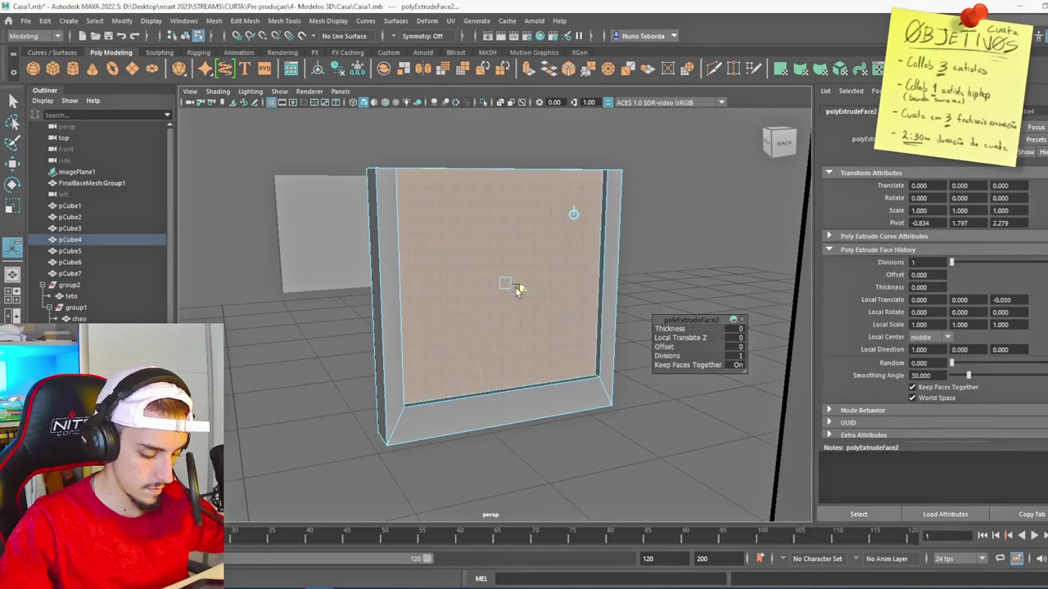
- Split the window's recessed face into four panes with one vertical and one horizontal connecting edge
{"action": "right_click", "coordinate": [702, 208]}
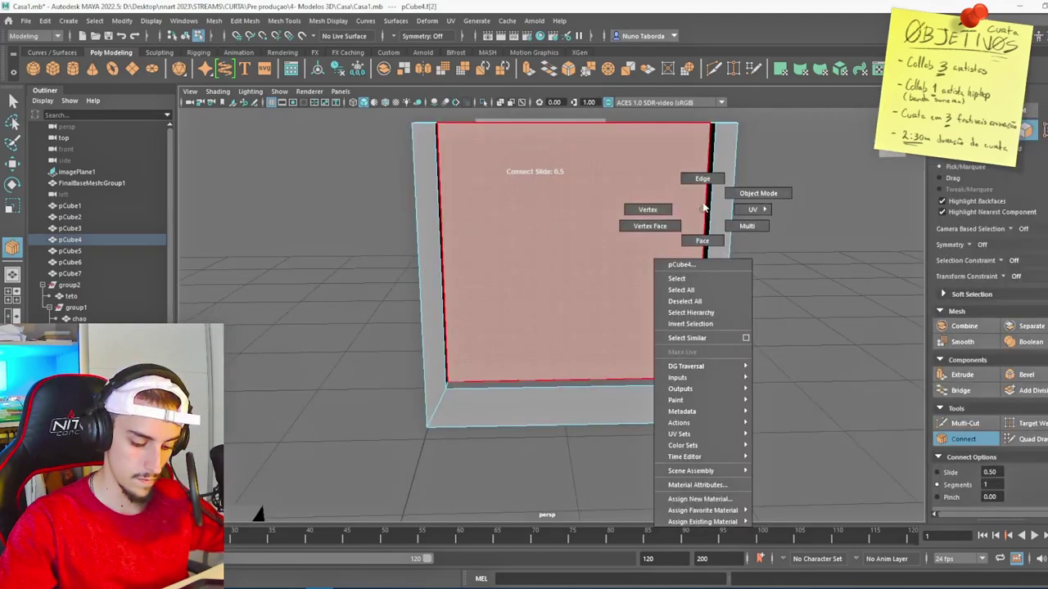
{"action": "right_click_drag", "start_coordinate": [702, 209], "coordinate": [702, 178]}
{"action": "left_click", "coordinate": [579, 129]}
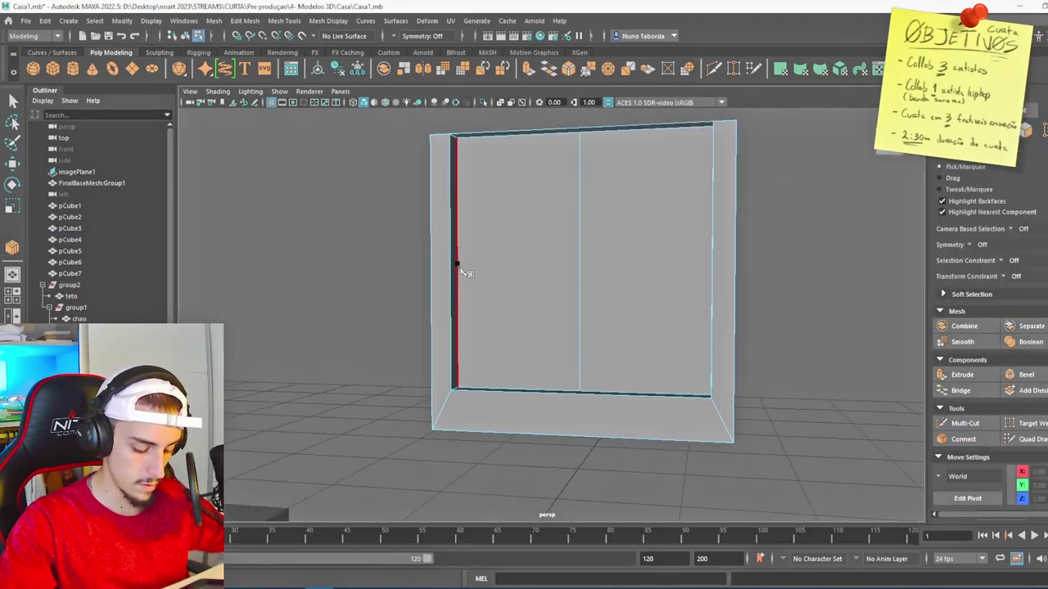
{"action": "left_click_drag", "start_coordinate": [745, 281], "coordinate": [665, 270], "text": "alt"}
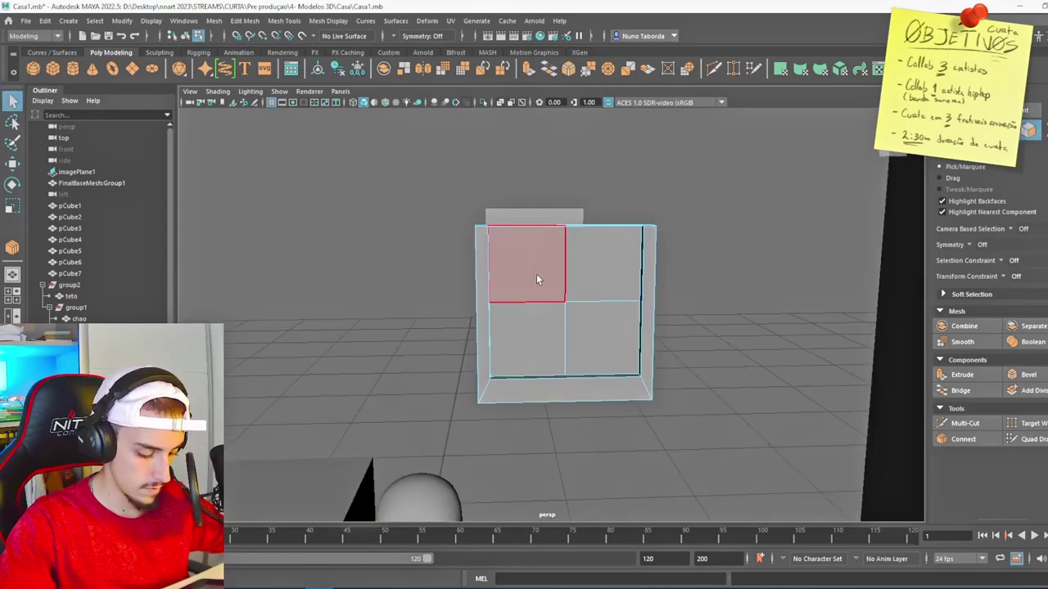
- Extrude the four window pane faces separately with Keep Faces Together off and an offset of 0.04
{"action": "left_click", "coordinate": [536, 274], "text": "shift"}
{"action": "left_click", "coordinate": [591, 264], "text": "shift"}
{"action": "left_click", "coordinate": [602, 339], "text": "shift"}
{"action": "left_click", "coordinate": [528, 343], "text": "shift"}
{"action": "key", "text": "ctrl+e"}
{"action": "left_click_drag", "start_coordinate": [750, 346], "coordinate": [752, 346]}
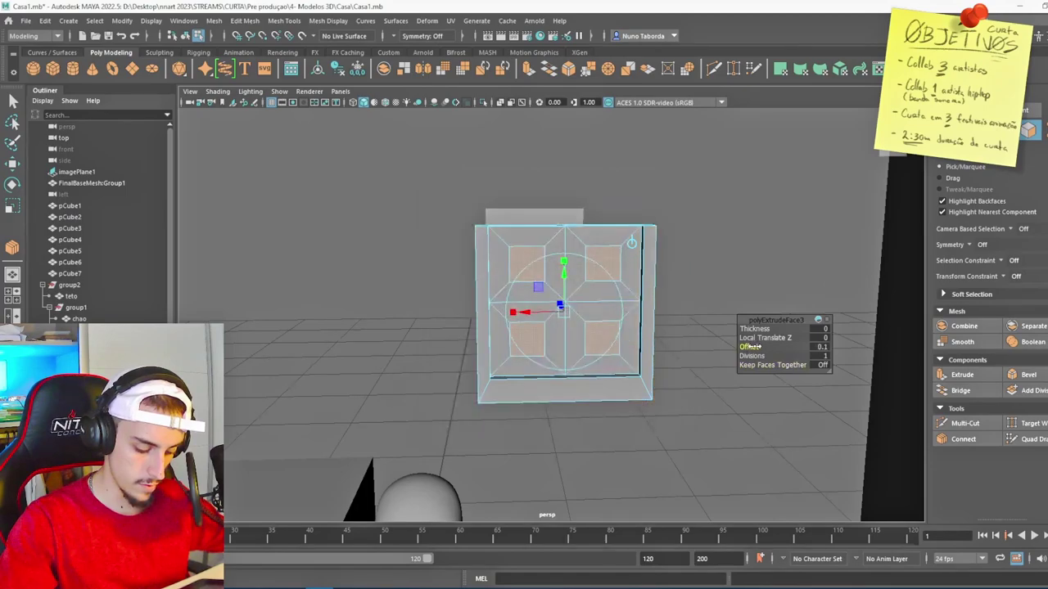
{"action": "type", "text": "5"}
{"action": "key", "text": "Return"}
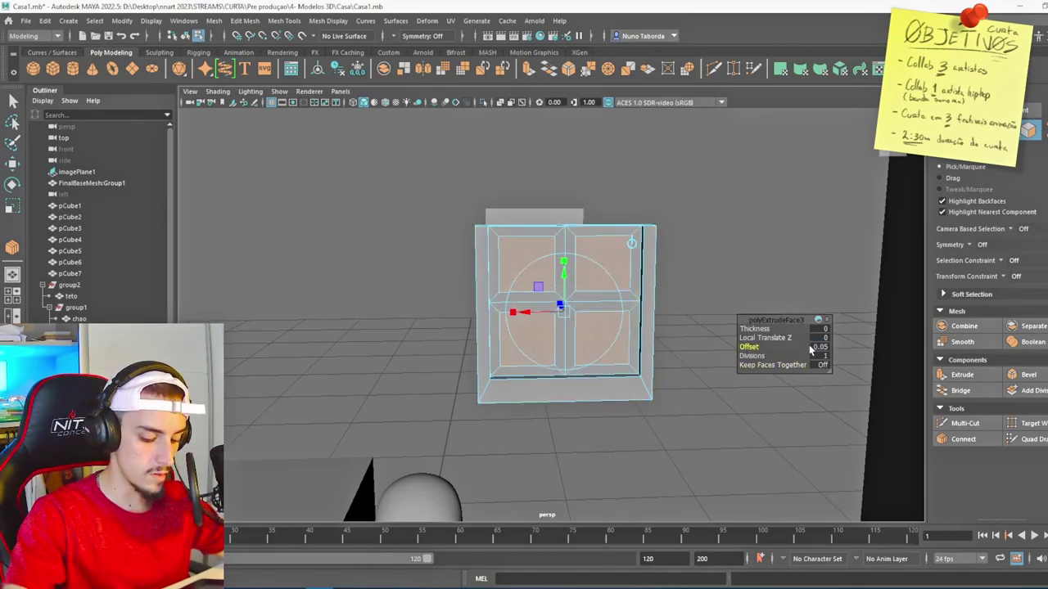
{"action": "type", "text": "0.03"}
{"action": "key", "text": "Return"}
{"action": "key", "text": "Return"}
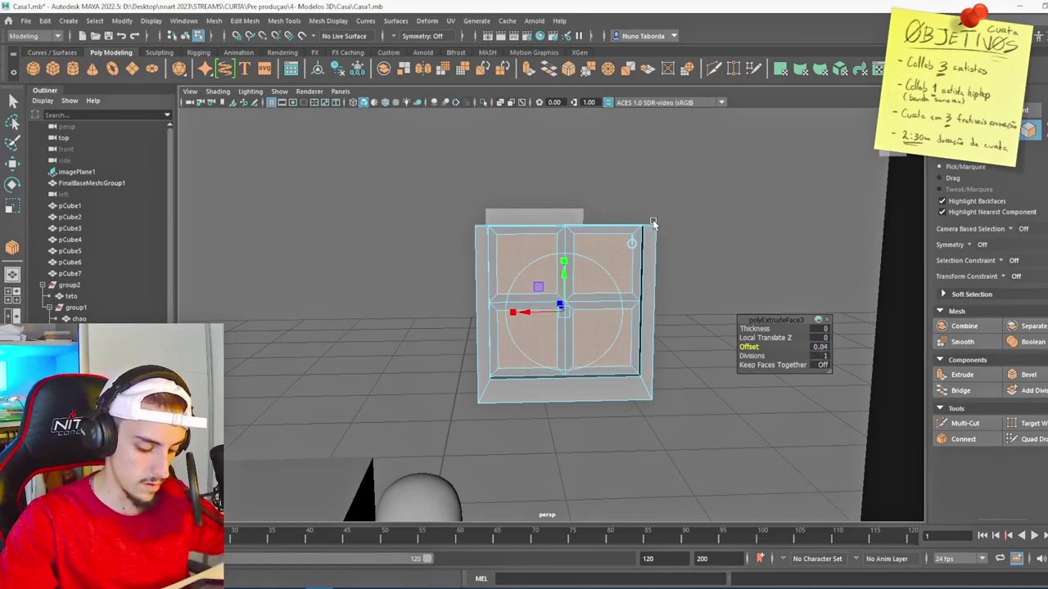
- Extrude the four inset panes inward to recess them behind the window bars, and return to object mode
{"action": "key", "text": "ctrl+e"}
{"action": "scroll", "coordinate": [605, 262], "scroll_direction": "up", "scroll_amount": 5}
{"action": "scroll", "coordinate": [542, 293], "scroll_direction": "down", "scroll_amount": 3}
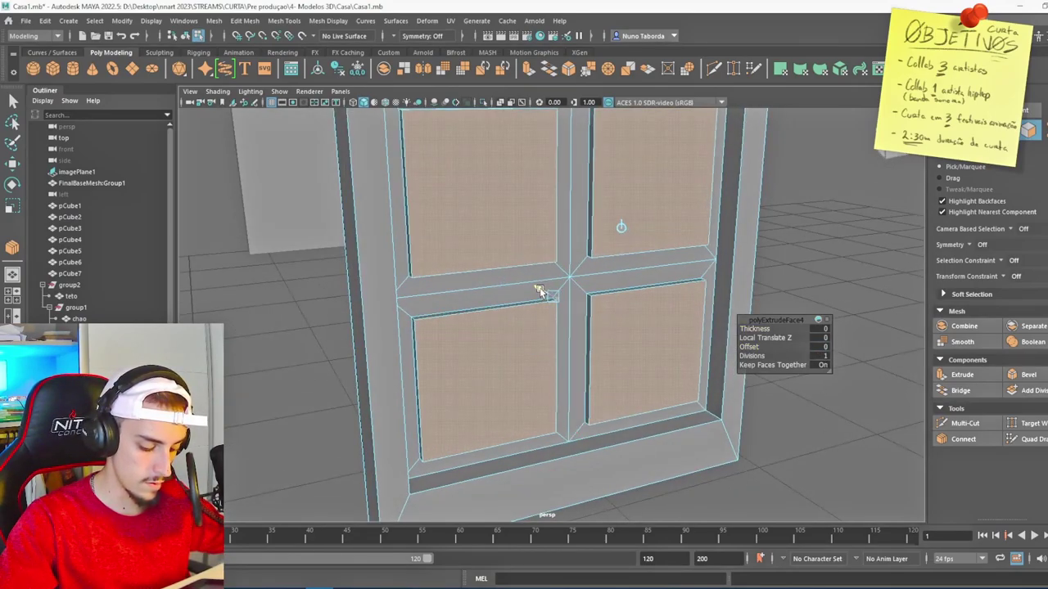
{"action": "key", "text": "F8"}
- Resize the long block beside the window to about 0.97 in Y and 1.11 in Z, and move it inside the wall
{"action": "scroll", "coordinate": [407, 253], "scroll_direction": "down", "scroll_amount": 5}
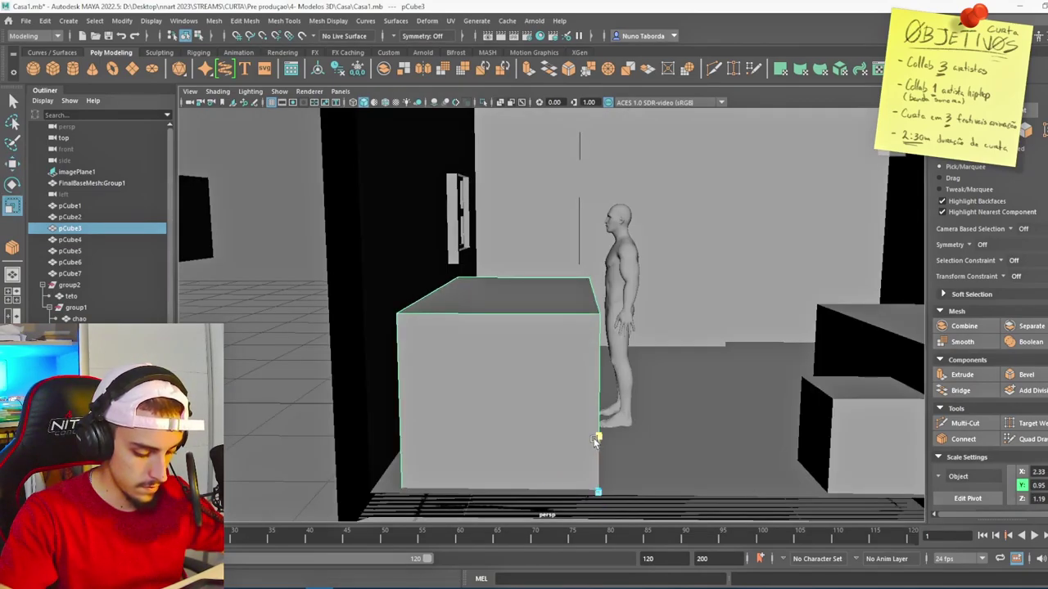
{"action": "left_click_drag", "start_coordinate": [597, 440], "coordinate": [596, 434]}
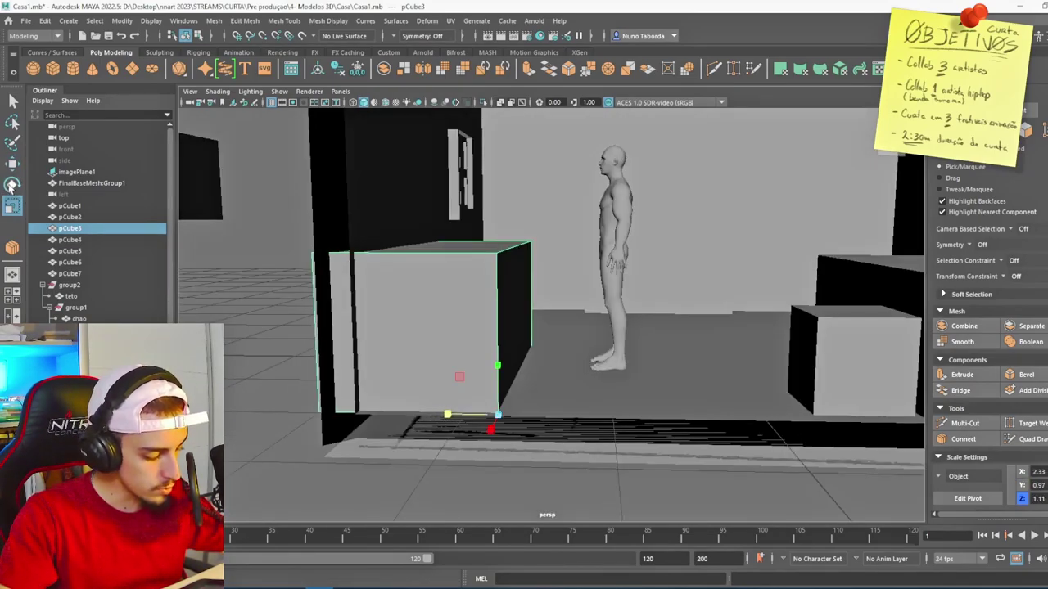
{"action": "left_click", "coordinate": [13, 164]}
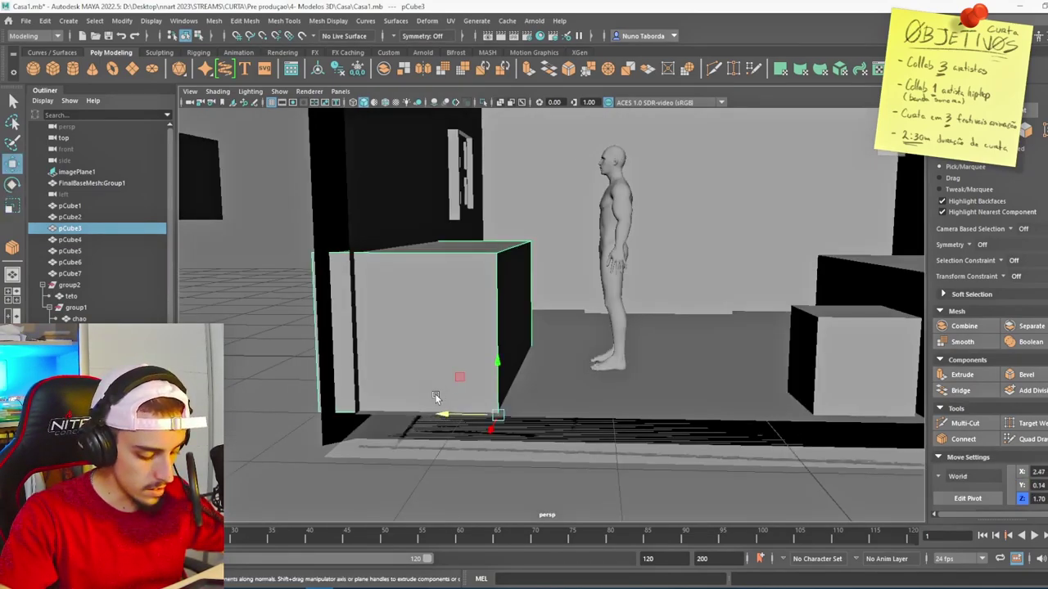
{"action": "left_click_drag", "start_coordinate": [245, 246], "coordinate": [364, 229], "text": "alt"}
{"action": "left_click", "coordinate": [364, 228]}
{"action": "left_click", "coordinate": [528, 390]}
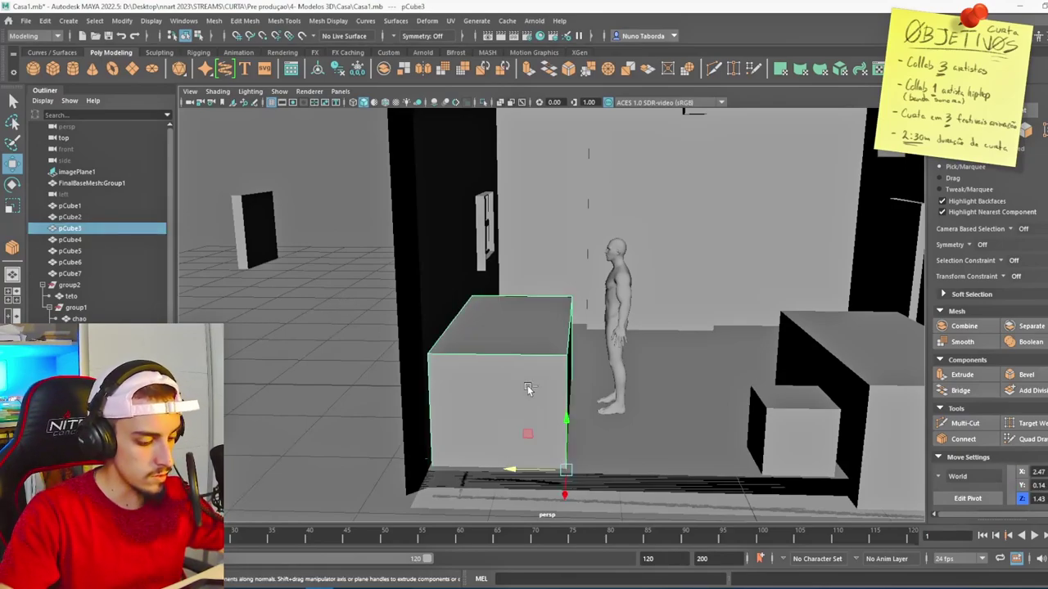
- Duplicate that block, raise the copy above it and scale it into a thin wall panel, about 1.79 by 1.52 by 0.06
{"action": "key", "text": "ctrl+d"}
{"action": "left_click_drag", "start_coordinate": [566, 422], "coordinate": [565, 307]}
{"action": "key", "text": "r"}
{"action": "left_click_drag", "start_coordinate": [420, 328], "coordinate": [306, 331]}
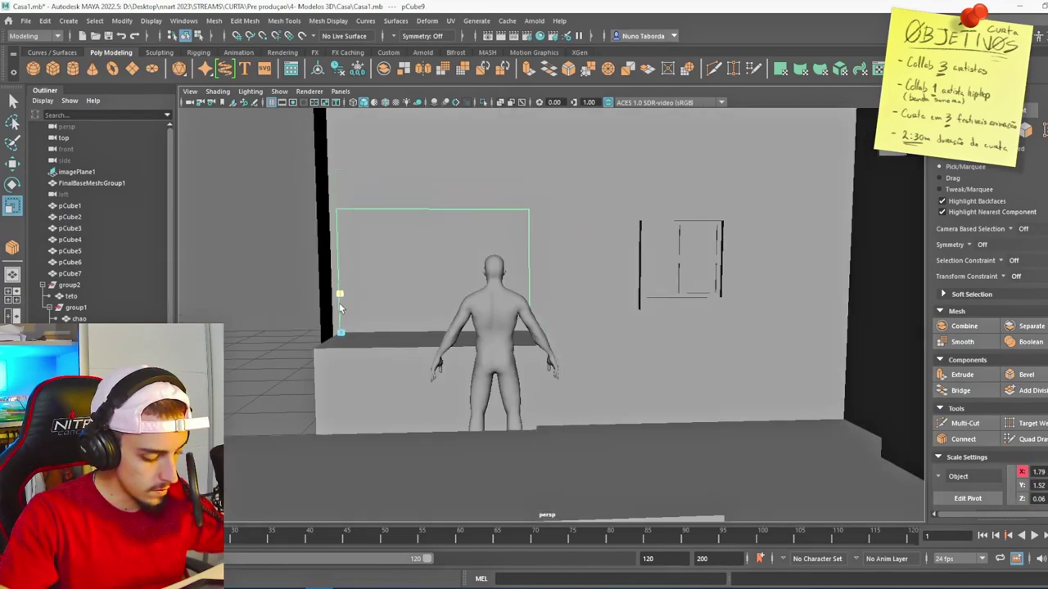
- Rotate the long low block at the room's open side upright and move the human figure beside it for a height comparison
{"action": "left_click", "coordinate": [498, 346]}
{"action": "left_click_drag", "start_coordinate": [341, 303], "coordinate": [491, 327], "text": "alt"}
{"action": "left_click", "coordinate": [12, 164]}
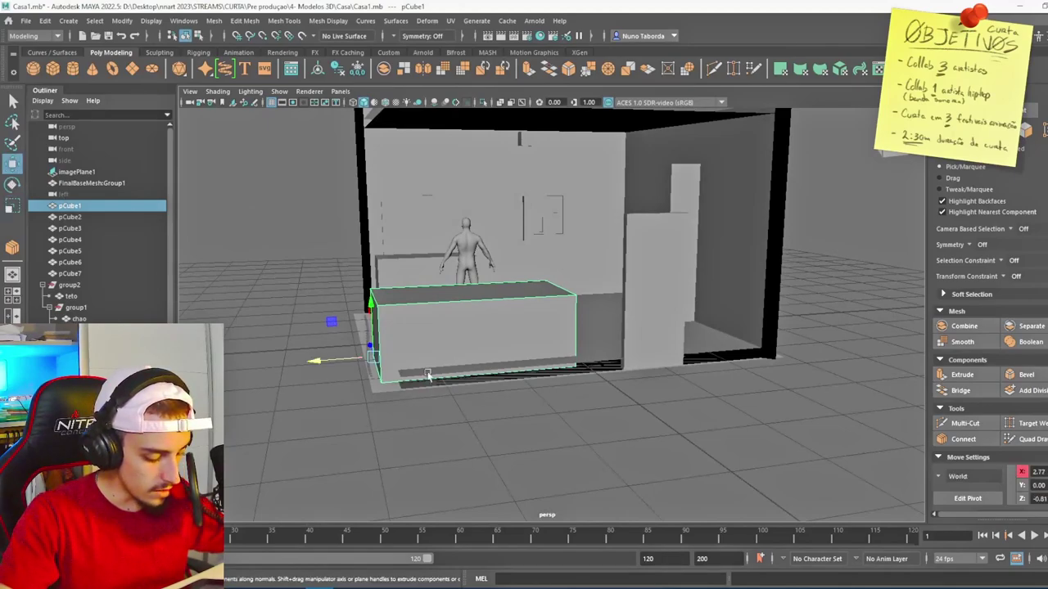
{"action": "key", "text": "e"}
{"action": "left_click_drag", "start_coordinate": [338, 348], "coordinate": [337, 262]}
{"action": "key", "text": "w"}
{"action": "left_click", "coordinate": [492, 343]}
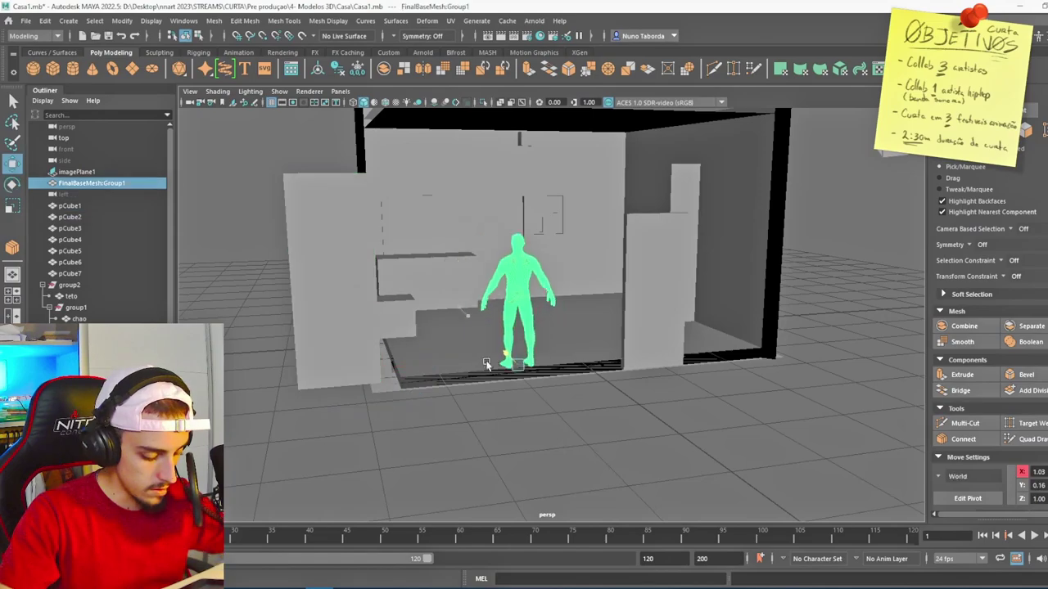
{"action": "left_click_drag", "start_coordinate": [468, 356], "coordinate": [363, 358]}
{"action": "scroll", "coordinate": [425, 368], "scroll_direction": "up", "scroll_amount": 5}
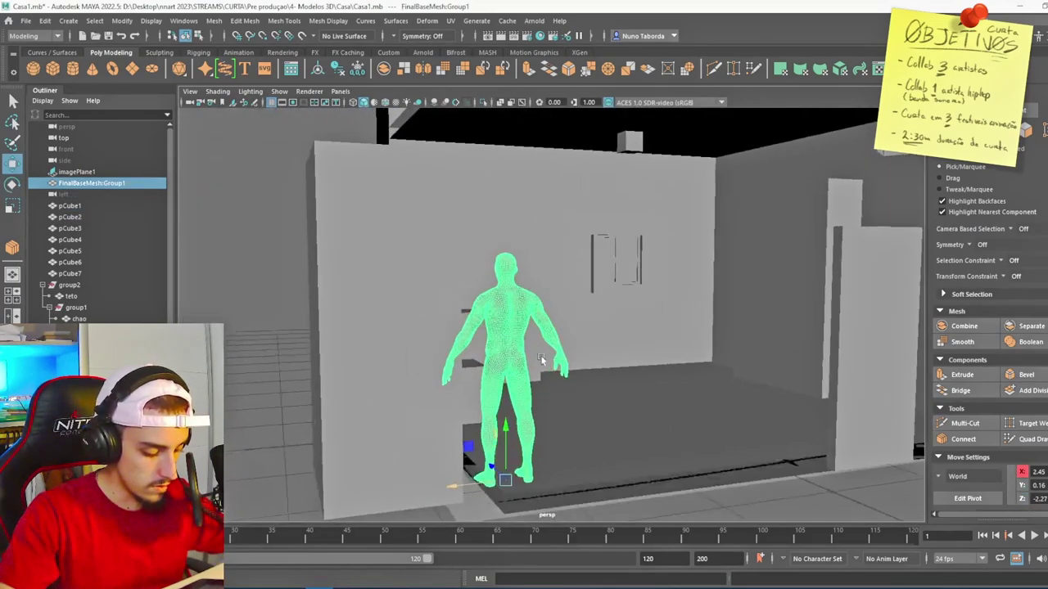
- Adjust the upright block's scale against the human figure, and rotate it back to lie flat inside the room
{"action": "left_click", "coordinate": [393, 344]}
{"action": "left_click_drag", "start_coordinate": [558, 397], "coordinate": [499, 456], "text": "alt"}
{"action": "key", "text": "r"}
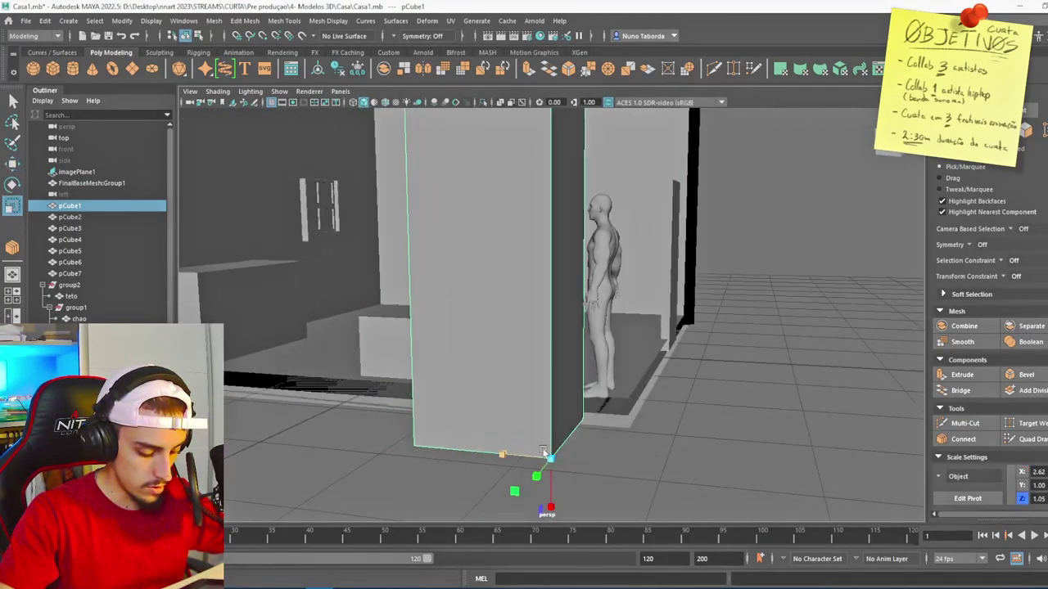
{"action": "scroll", "coordinate": [572, 496], "scroll_direction": "down", "scroll_amount": 3}
{"action": "left_click_drag", "start_coordinate": [573, 494], "coordinate": [573, 490]}
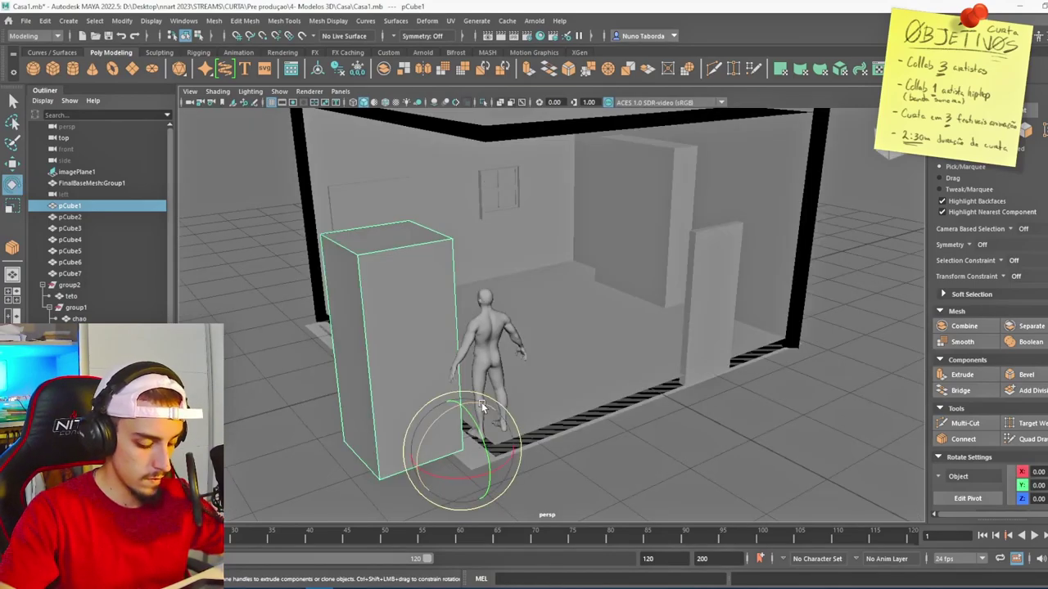
{"action": "left_click_drag", "start_coordinate": [467, 420], "coordinate": [556, 428]}
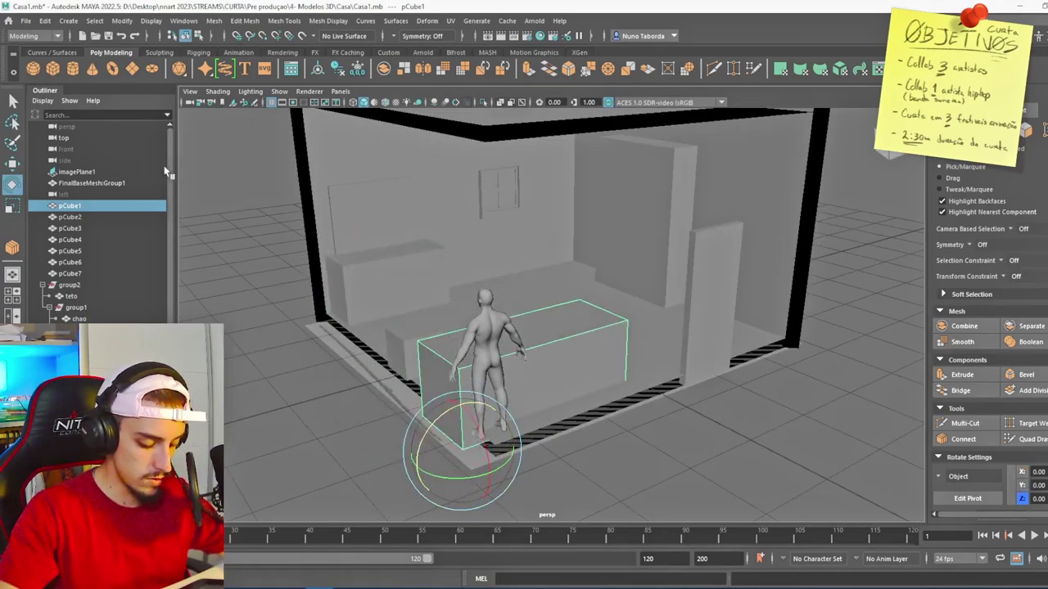
{"action": "key", "text": "w"}
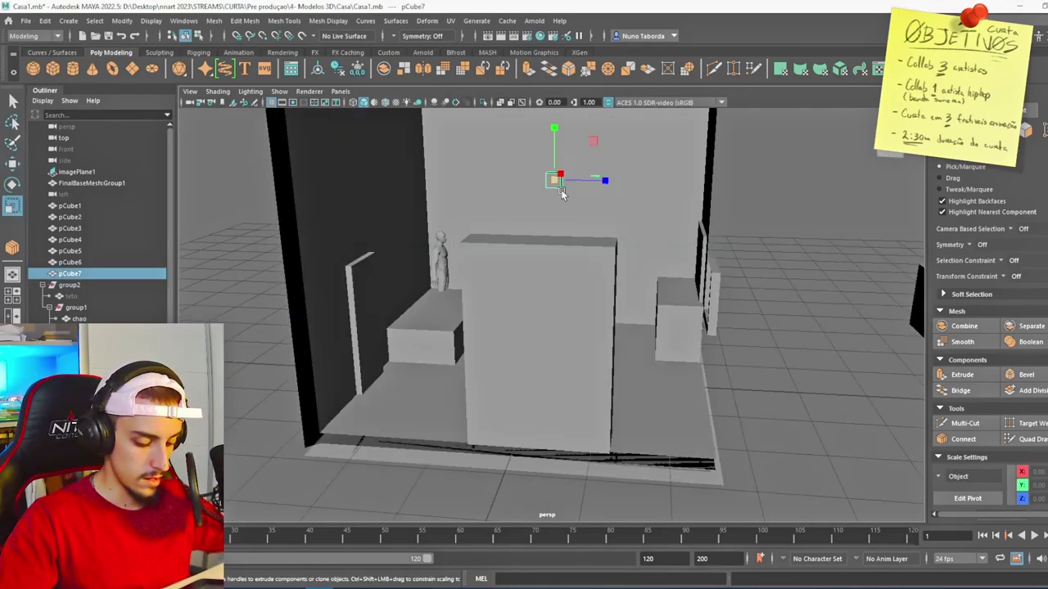
- Isolate the small ceiling cube and extrude its side faces separately with Keep Faces Together off and a small offset
{"action": "key", "text": "r"}
{"action": "left_click_drag", "start_coordinate": [573, 274], "coordinate": [643, 273], "text": "alt"}
{"action": "key", "text": "ctrl+1"}
{"action": "key", "text": "ctrl+e"}
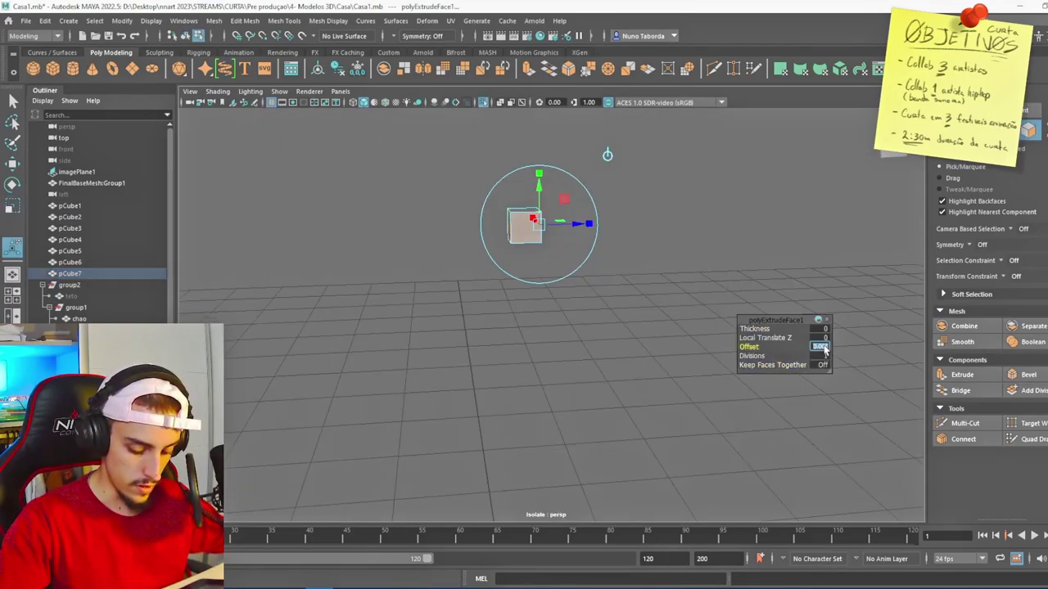
{"action": "left_click_drag", "start_coordinate": [825, 347], "coordinate": [826, 348]}
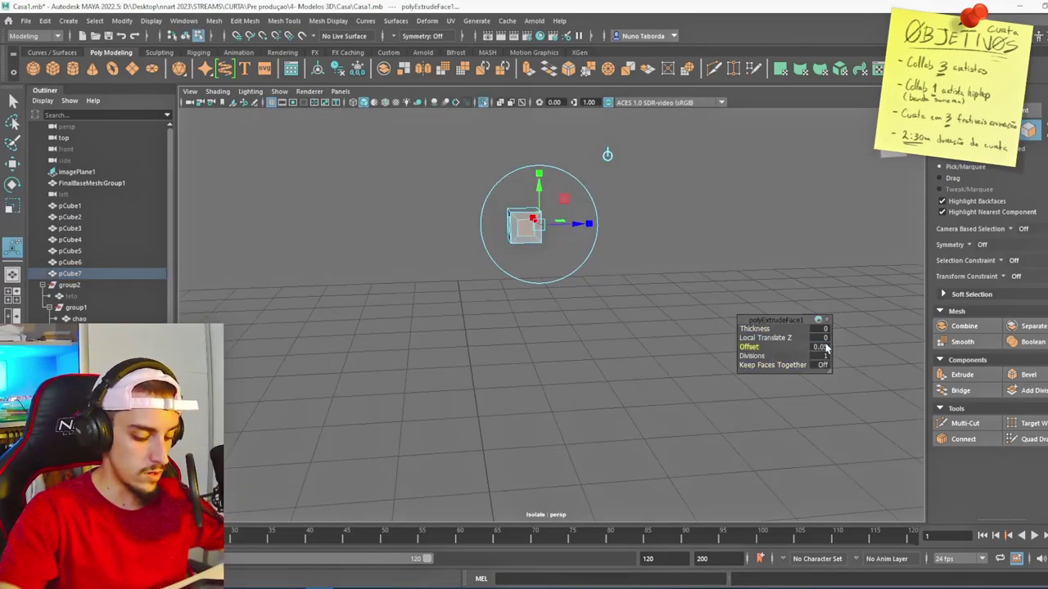
- Extrude the cube's four inset side faces outward with a Local Translate Z of 1 and widen them into flat fan blades
{"action": "left_click_drag", "start_coordinate": [559, 229], "coordinate": [707, 223]}
{"action": "mouse_move", "coordinate": [765, 338]}
{"action": "left_mouse_down", "text": "alt"}
{"action": "mouse_move", "coordinate": [761, 365]}
{"action": "mouse_move", "coordinate": [758, 338]}
{"action": "left_mouse_up", "text": "alt"}
{"action": "key", "text": "3"}
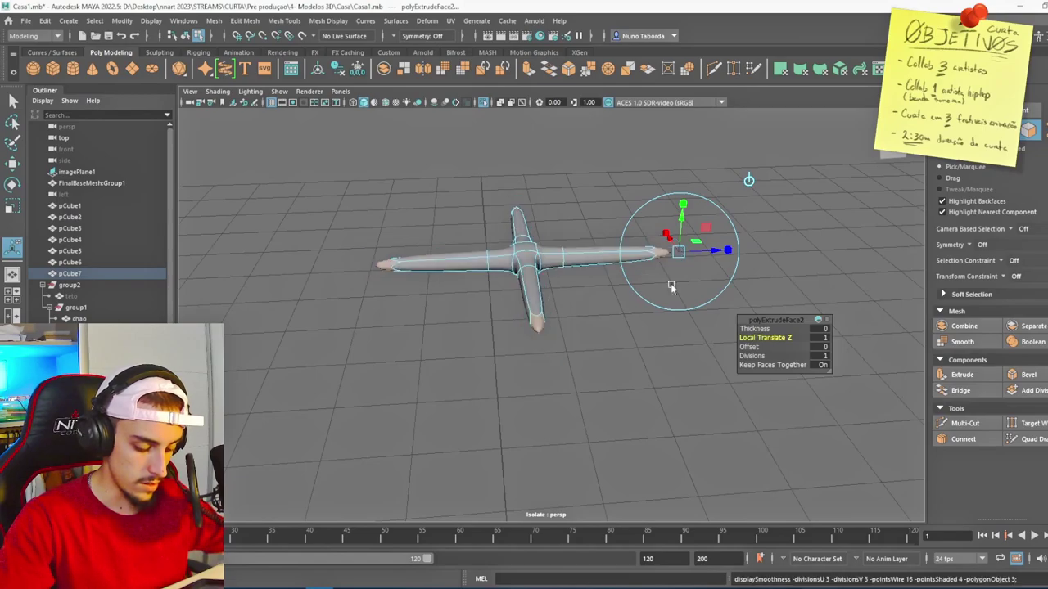
{"action": "key", "text": "1"}
{"action": "key", "text": "r"}
{"action": "left_click_drag", "start_coordinate": [568, 248], "coordinate": [559, 275], "text": "alt"}
- Extrude the fan hub's top face, scale it inward, and extrude it upward into a small mounting block
{"action": "key", "text": "ctrl+e"}
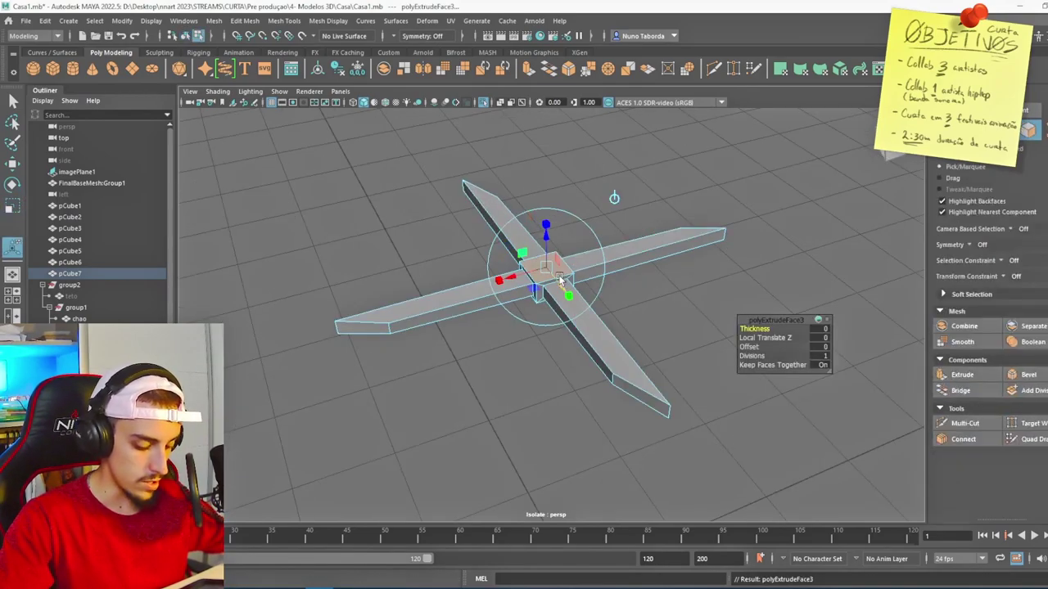
{"action": "scroll", "coordinate": [671, 311], "scroll_direction": "up", "scroll_amount": 3}
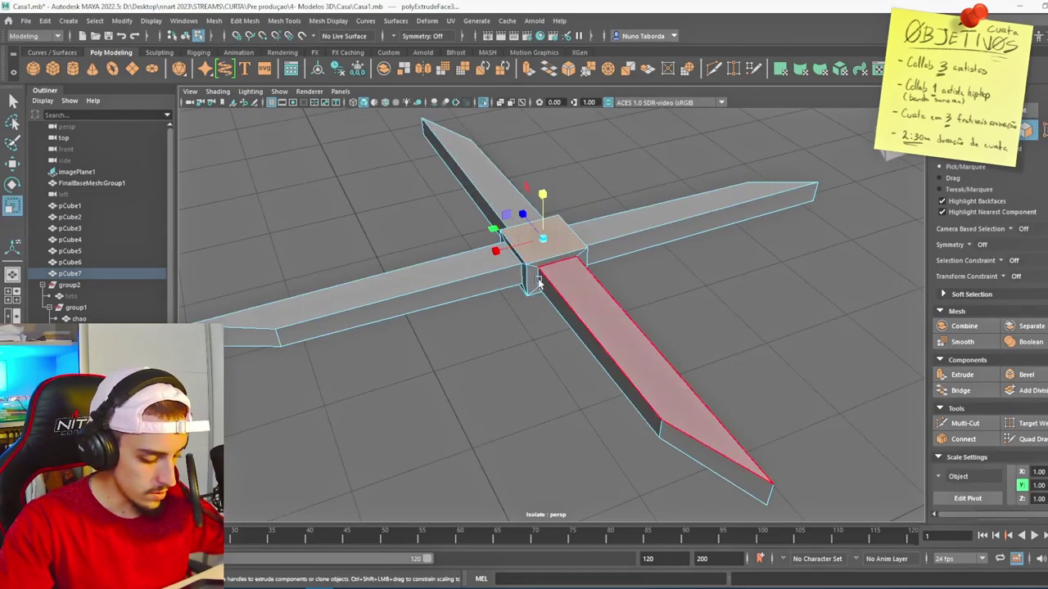
{"action": "key", "text": "ctrl+e"}
- Bevel the fan hub's edges with a Fraction of 0.03 and 2 segments
{"action": "key", "text": "ctrl+b"}
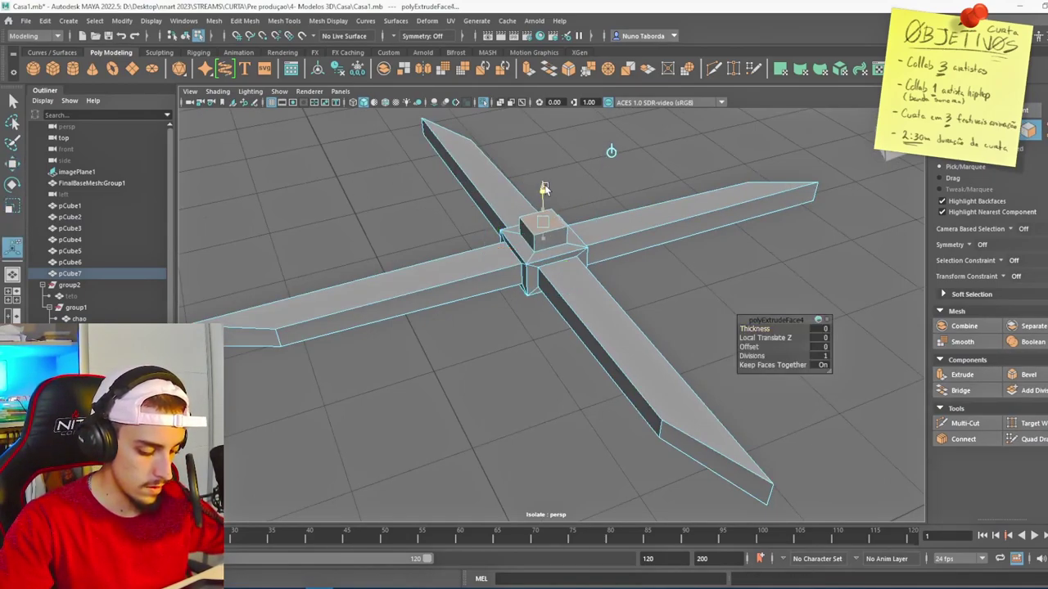
{"action": "left_click_drag", "start_coordinate": [543, 205], "coordinate": [752, 373], "text": "alt"}
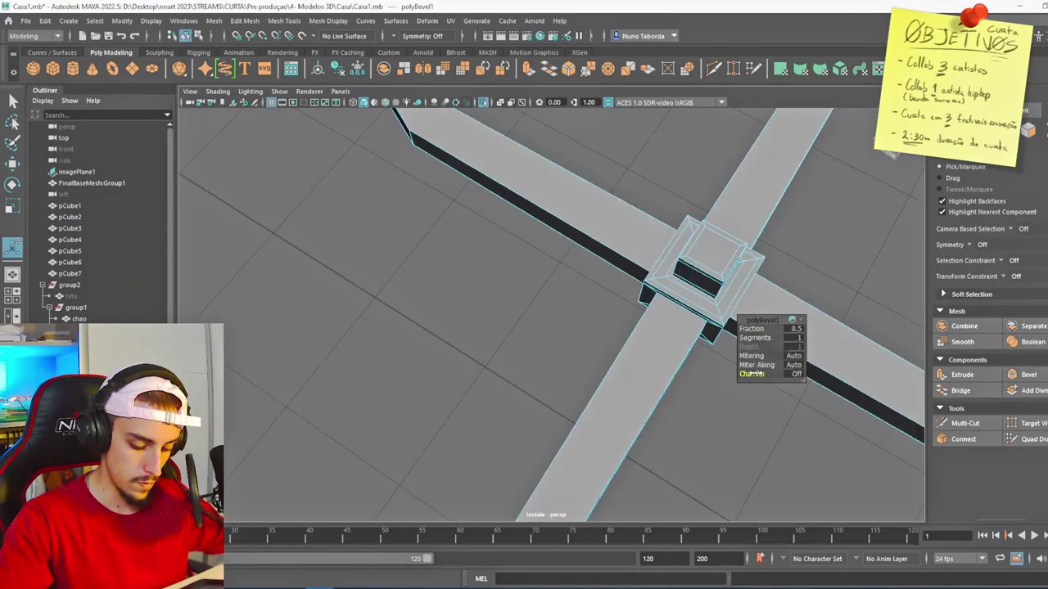
{"action": "left_click", "coordinate": [796, 328]}
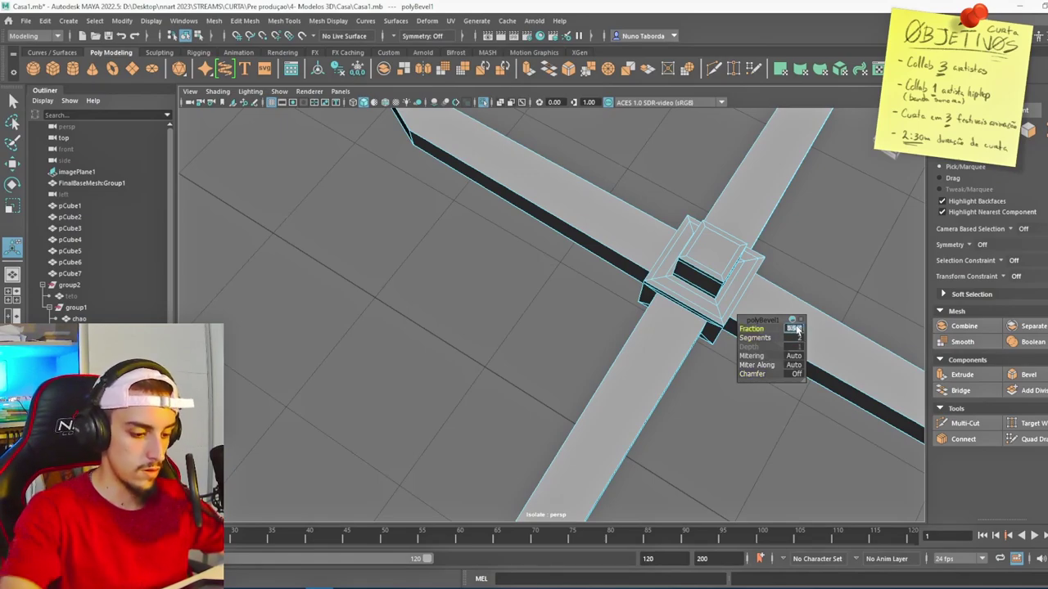
{"action": "scroll", "coordinate": [795, 328], "scroll_direction": "down", "scroll_amount": 2}
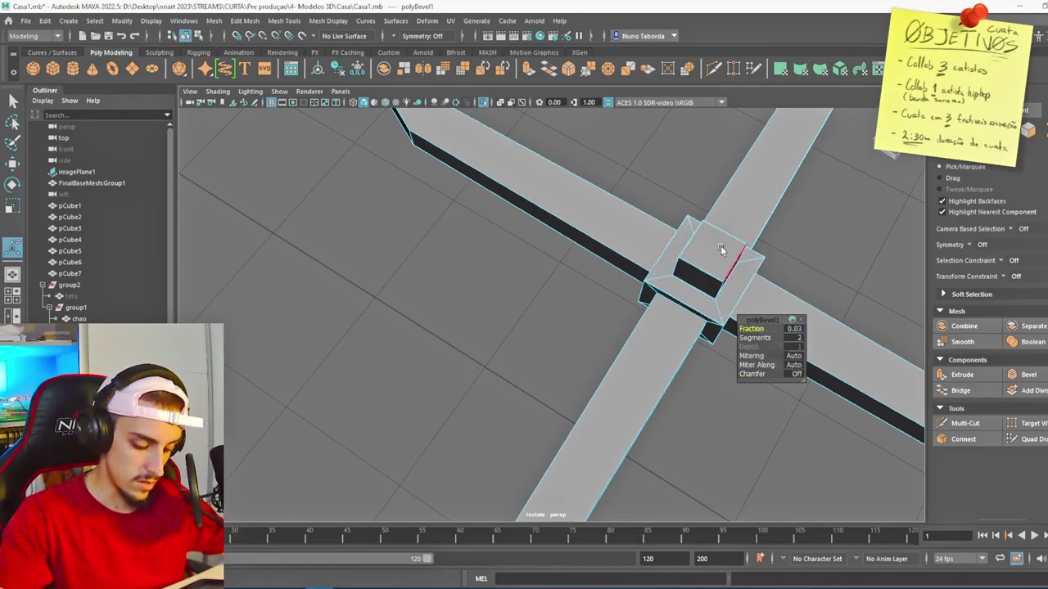
- Show the whole room again and adjust the finished fan's size and position under the ceiling
{"action": "key", "text": "ctrl+1"}
{"action": "scroll", "coordinate": [588, 277], "scroll_direction": "up", "scroll_amount": 5}
{"action": "left_click", "coordinate": [588, 278]}
{"action": "left_click_drag", "start_coordinate": [588, 277], "coordinate": [275, 224], "text": "alt"}
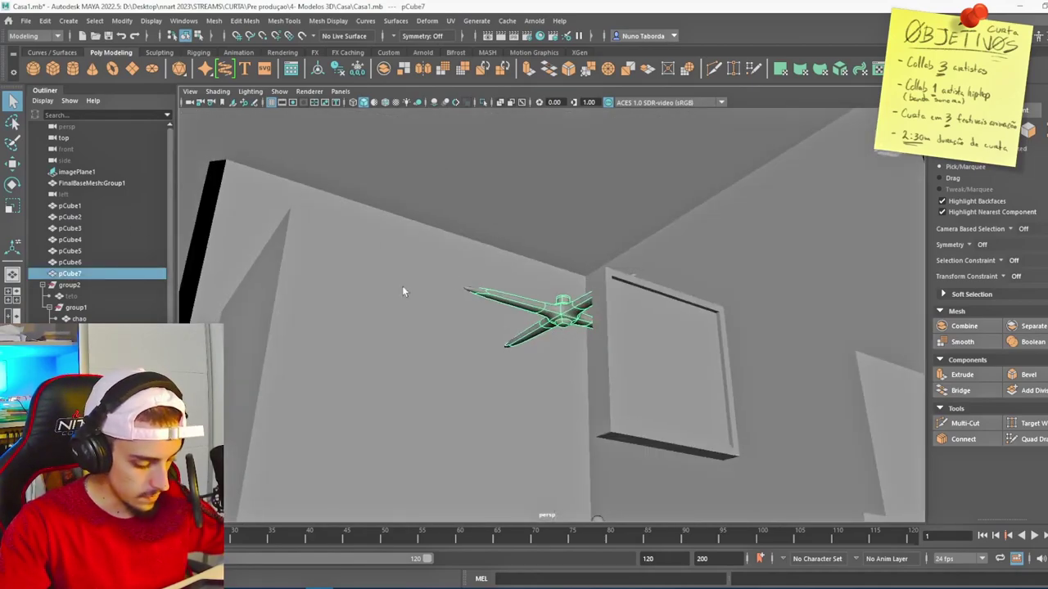
{"action": "key", "text": "r"}
{"action": "key", "text": "w"}
- Isolate the tall wardrobe block and connect its front top and bottom edges to split the front into two vertical halves
{"action": "left_click", "coordinate": [647, 287]}
{"action": "key", "text": "ctrl+1"}
{"action": "key", "text": "f"}
{"action": "right_click_drag", "start_coordinate": [614, 196], "coordinate": [548, 163]}
{"action": "left_click", "coordinate": [549, 163]}
{"action": "left_click", "coordinate": [554, 393], "text": "shift"}
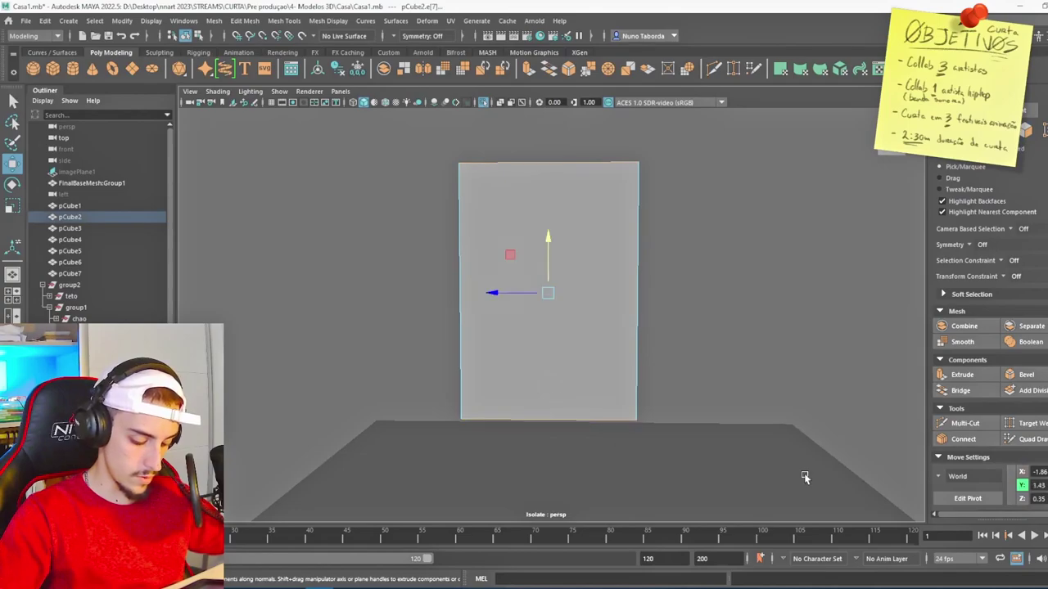
{"action": "left_click", "coordinate": [964, 439]}
- Extrude the wardrobe's two front halves separately with Keep Faces Together off and an offset to form door frames
{"action": "key", "text": "ctrl+e"}
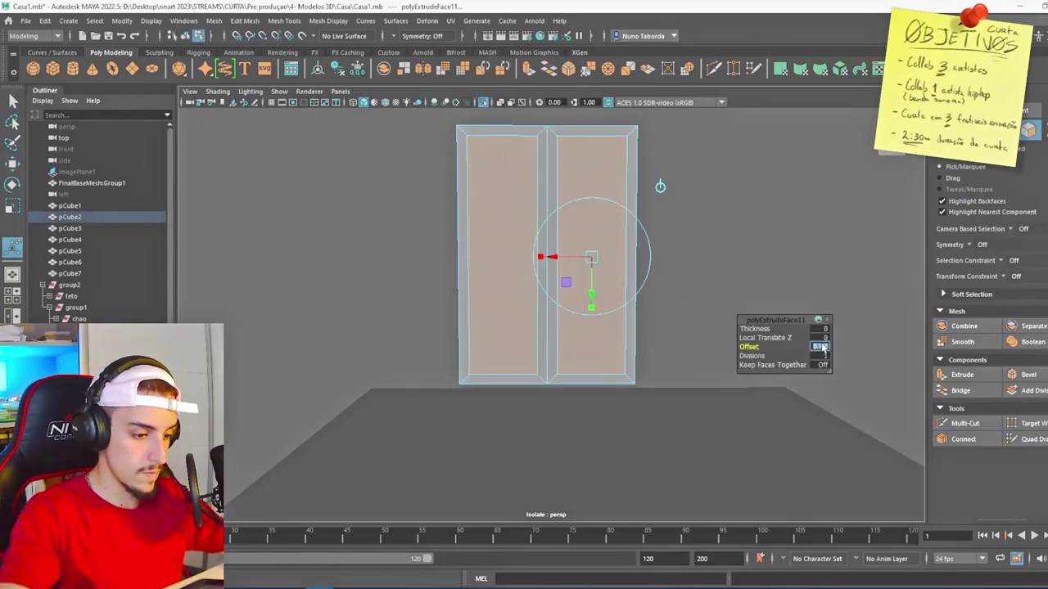
{"action": "left_click_drag", "start_coordinate": [425, 276], "coordinate": [489, 286]}
{"action": "left_click_drag", "start_coordinate": [490, 286], "coordinate": [816, 333], "text": "alt"}
- Connect the wardrobe's vertical edges with one horizontal edge loop at mid-height, using a slide of 0.50
{"action": "left_click", "coordinate": [964, 440]}
{"action": "scroll", "coordinate": [580, 292], "scroll_direction": "up", "scroll_amount": 5}
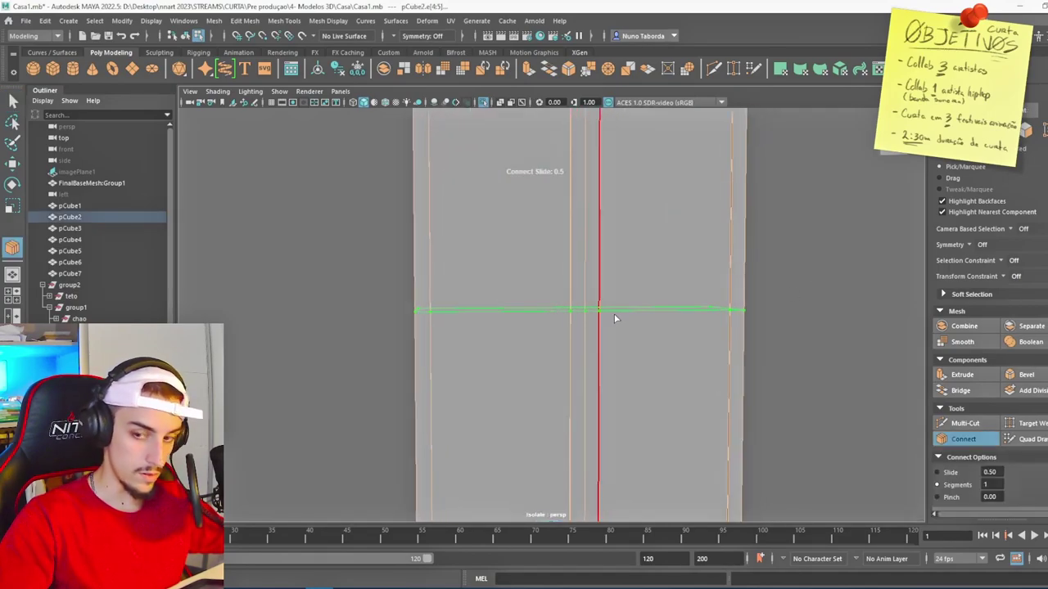
{"action": "left_click", "coordinate": [600, 311]}
{"action": "scroll", "coordinate": [526, 292], "scroll_direction": "down", "scroll_amount": 4}
- Extrude the four front door panels separately with Keep Faces Together off and an offset of 0.1
{"action": "key", "text": "q"}
{"action": "left_click_drag", "start_coordinate": [527, 292], "coordinate": [658, 369]}
{"action": "right_click_drag", "start_coordinate": [341, 233], "coordinate": [346, 270], "text": "shift"}
{"action": "left_click_drag", "start_coordinate": [751, 350], "coordinate": [750, 347]}
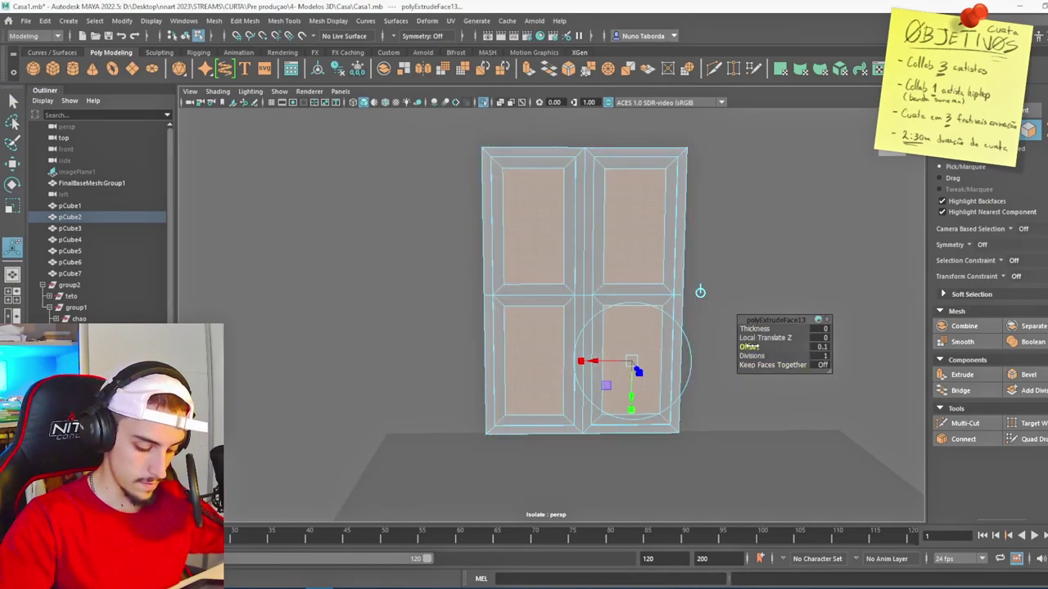
{"action": "key", "text": "r"}
- Extrude the wardrobe's top into a header with a flared cornice, finishing with a lip about 0.03 high
{"action": "mouse_move", "coordinate": [414, 215]}
{"action": "left_mouse_down", "text": "alt"}
{"action": "mouse_move", "coordinate": [626, 273]}
{"action": "mouse_move", "coordinate": [606, 232]}
{"action": "mouse_move", "coordinate": [696, 264]}
{"action": "mouse_move", "coordinate": [748, 250]}
{"action": "mouse_move", "coordinate": [399, 213]}
{"action": "left_mouse_up", "text": "alt"}
{"action": "left_click", "coordinate": [626, 273]}
{"action": "key", "text": "ctrl+e"}
{"action": "left_click_drag", "start_coordinate": [524, 186], "coordinate": [524, 176]}
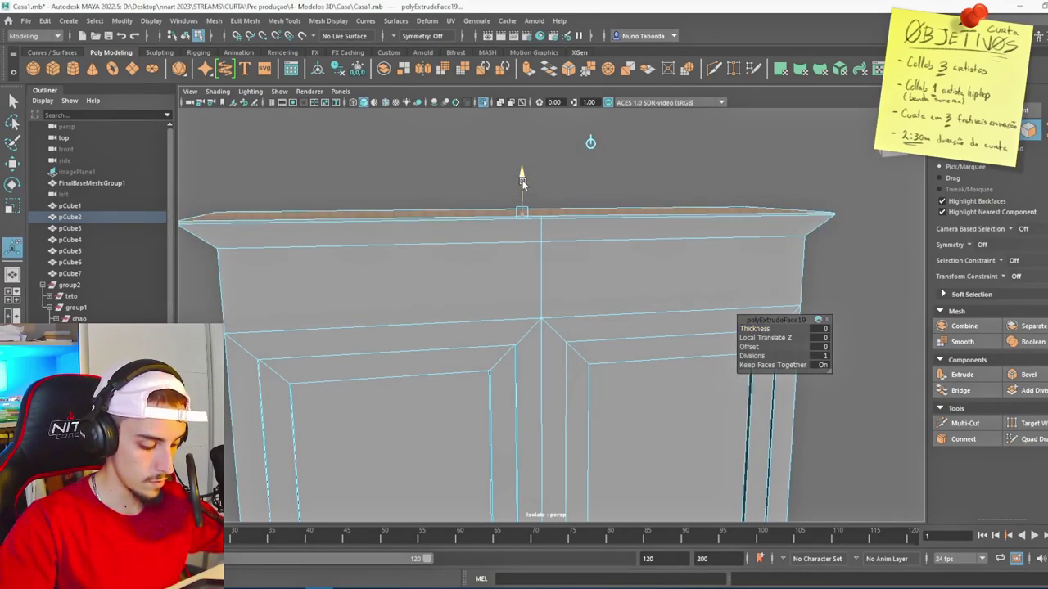
{"action": "scroll", "coordinate": [525, 180], "scroll_direction": "down", "scroll_amount": 3}
{"action": "scroll", "coordinate": [507, 213], "scroll_direction": "up", "scroll_amount": 3}
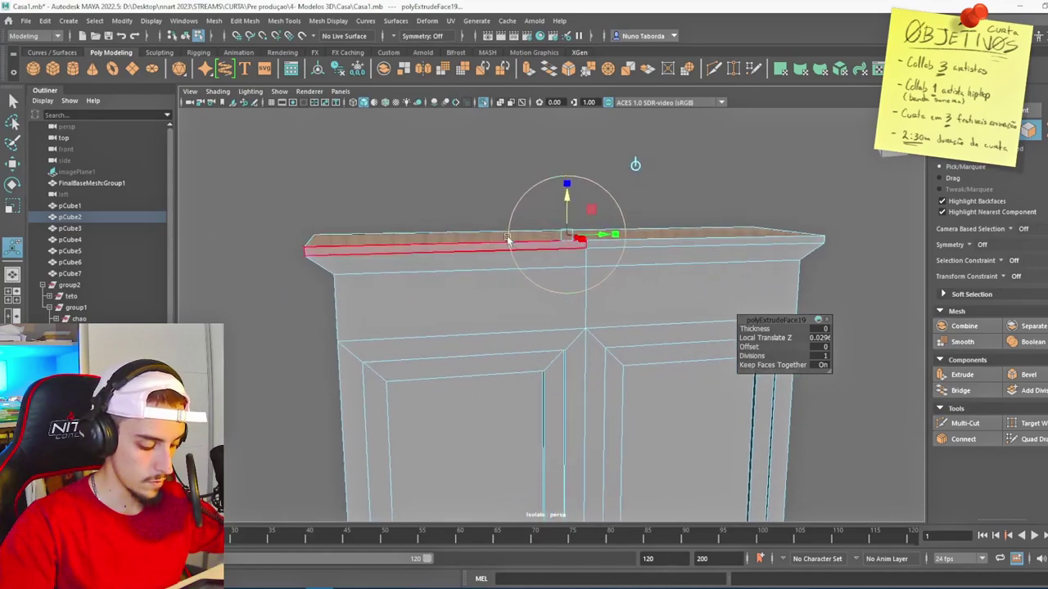
- Connect the cornice's sloped edges with two segments and scale the new loops into a curved moulding profile
{"action": "right_click_drag", "start_coordinate": [515, 241], "coordinate": [369, 281], "text": "shift"}
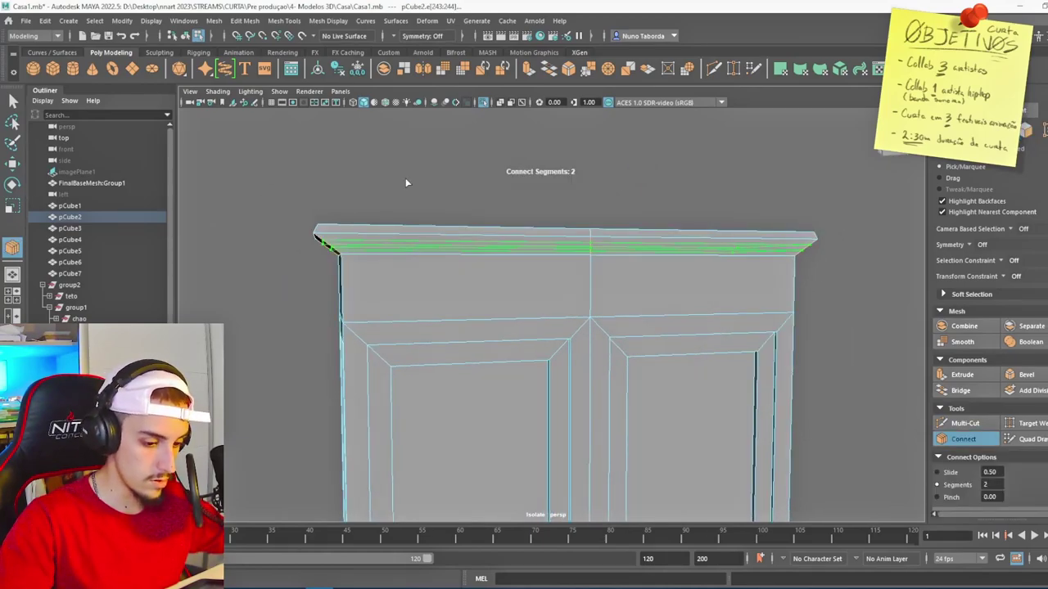
{"action": "key", "text": "r"}
{"action": "right_click_drag", "start_coordinate": [404, 181], "coordinate": [649, 251], "text": "alt"}
{"action": "left_click_drag", "start_coordinate": [649, 251], "coordinate": [491, 237]}
- Cut an edge loop just below the cornice and extrude the resulting narrow band with a small thickness
{"action": "key", "text": "ctrl+shift+x"}
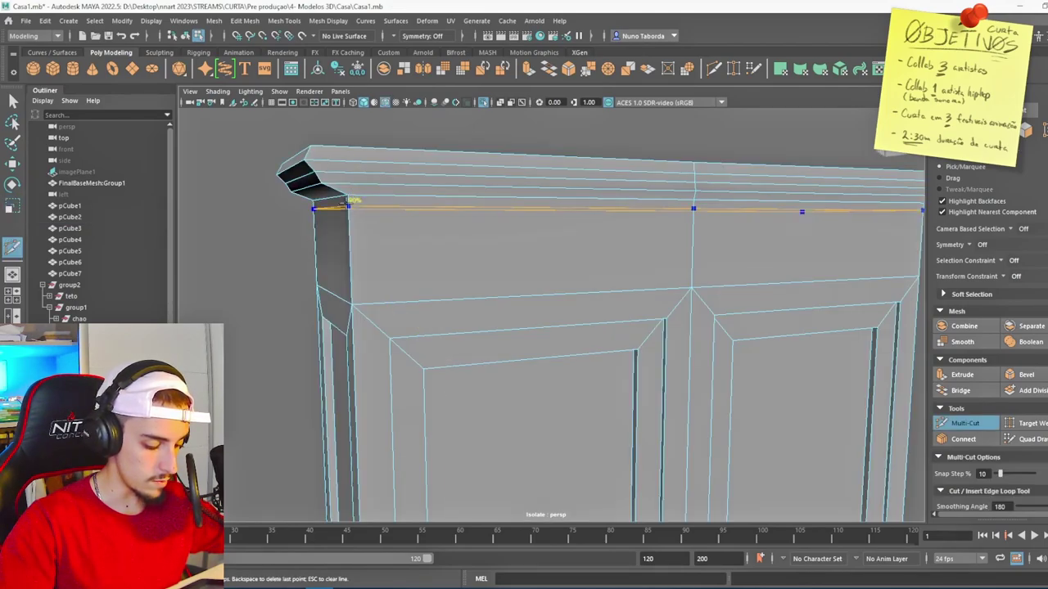
{"action": "left_click", "coordinate": [348, 197], "text": "ctrl"}
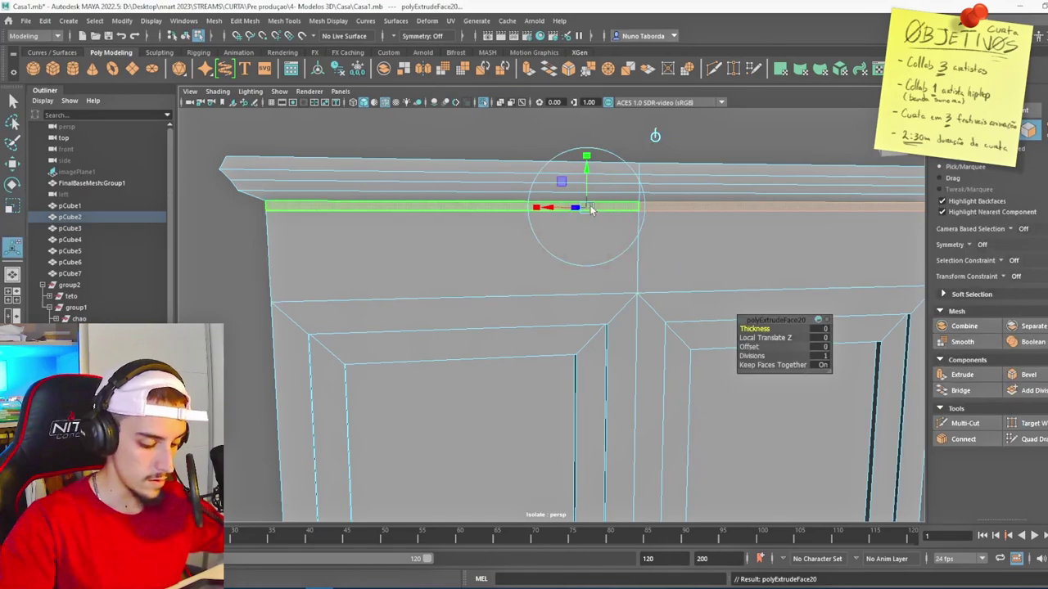
{"action": "middle_click_drag", "start_coordinate": [683, 271], "coordinate": [827, 327]}
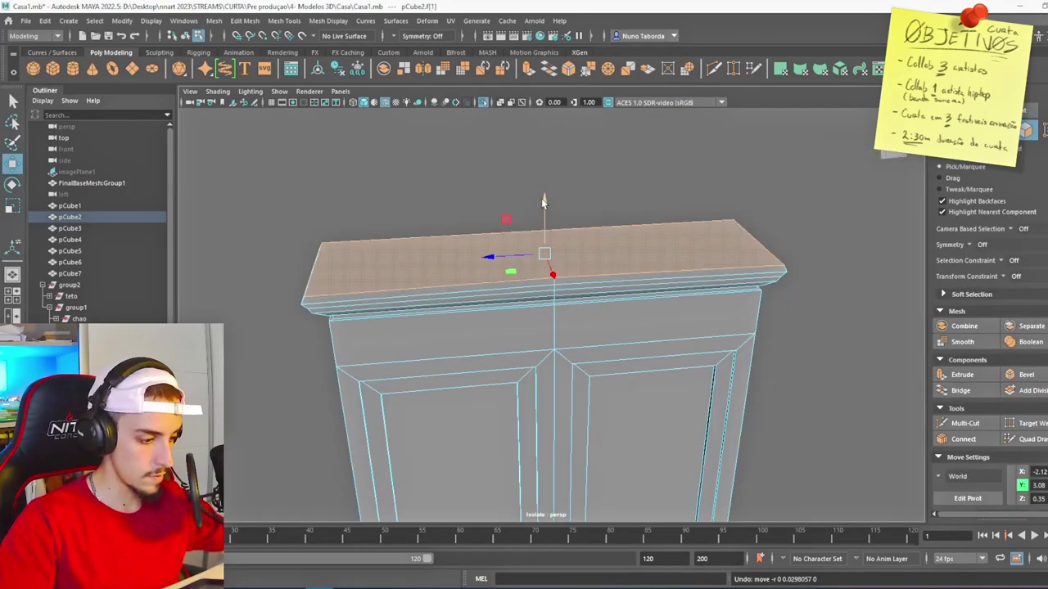
- Extrude the wardrobe's top face and shift the new face slightly along the vertical
{"action": "key", "text": "ctrl+e"}
{"action": "middle_click_drag", "start_coordinate": [543, 206], "coordinate": [542, 215]}
{"action": "left_click_drag", "start_coordinate": [543, 216], "coordinate": [522, 212], "text": "alt"}
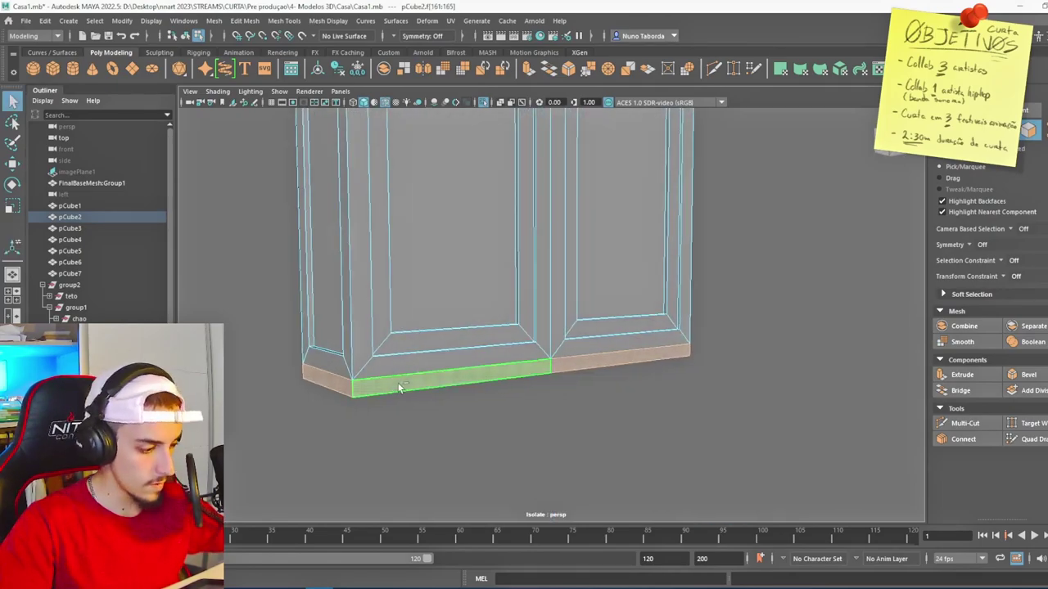
- Extrude the narrow band around the wardrobe's base with a thickness of 0.03 to form a plinth
{"action": "key", "text": "ctrl+e"}
{"action": "left_click_drag", "start_coordinate": [753, 328], "coordinate": [756, 328]}
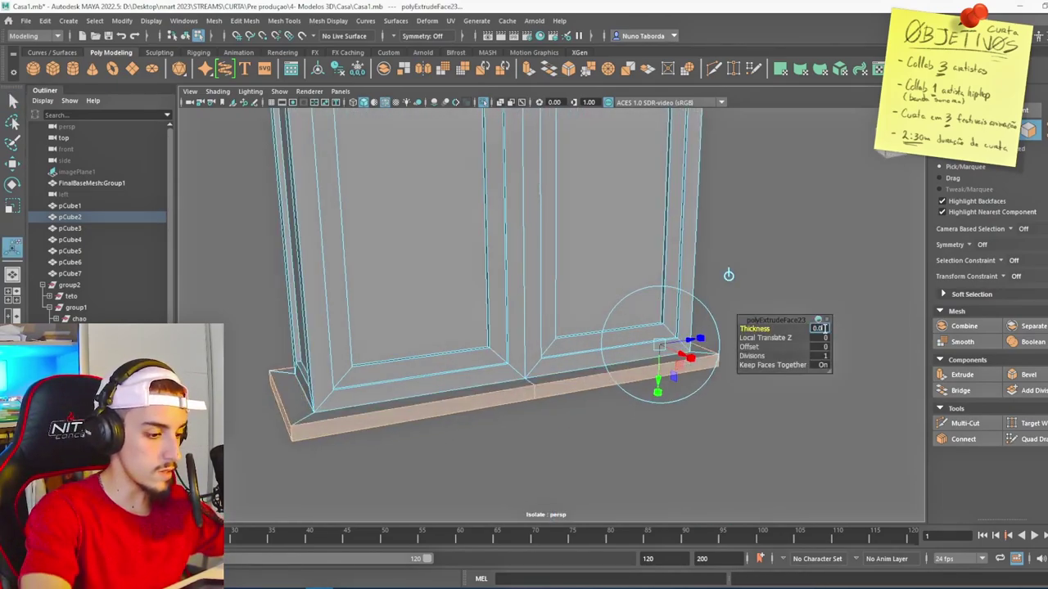
{"action": "key", "text": "Return"}
{"action": "left_click_drag", "start_coordinate": [737, 384], "coordinate": [622, 360], "text": "alt"}
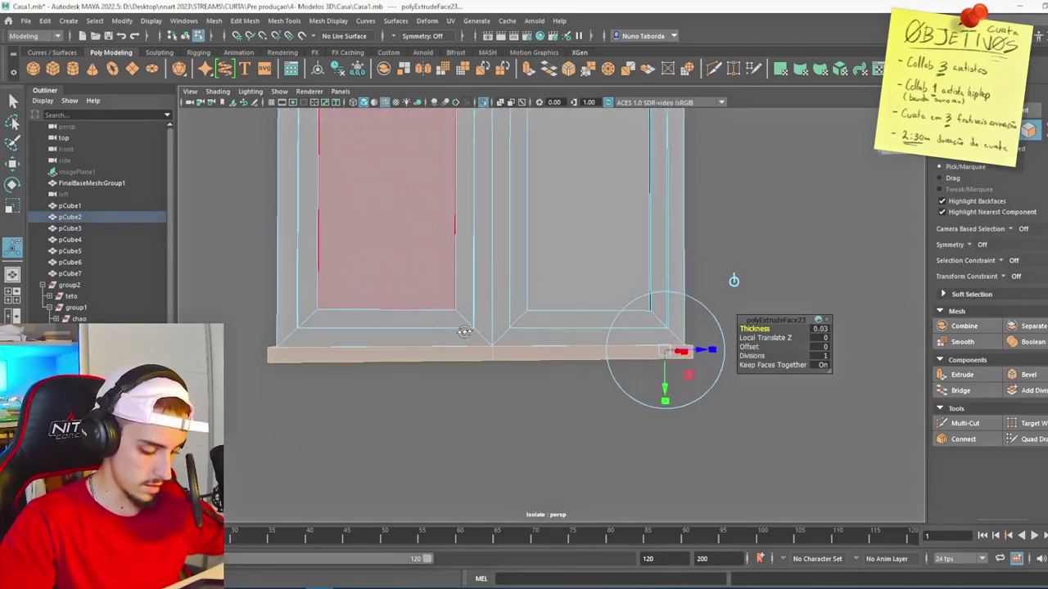
- Inset the wardrobe's underside face and connect its short edges with two lengthwise edge loops
{"action": "right_click_drag", "start_coordinate": [622, 360], "coordinate": [595, 333], "text": "alt"}
{"action": "key", "text": "r"}
{"action": "left_click_drag", "start_coordinate": [597, 333], "coordinate": [761, 344], "text": "alt"}
{"action": "key", "text": "q"}
{"action": "left_click", "coordinate": [811, 344]}
{"action": "left_click", "coordinate": [974, 442]}
- Connect the underside's lengthwise edges with two cross segments spaced toward the ends, leaving a square at each corner
{"action": "left_click_drag", "start_coordinate": [525, 320], "coordinate": [480, 361], "text": "alt"}
{"action": "key", "text": "w"}
{"action": "left_click", "coordinate": [476, 377]}
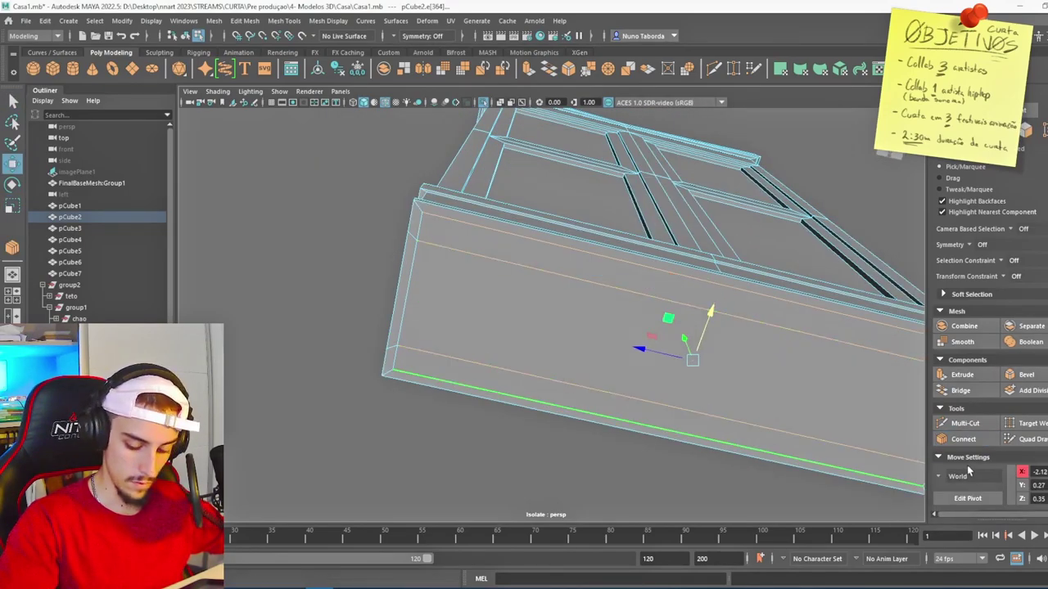
{"action": "left_click", "coordinate": [962, 440]}
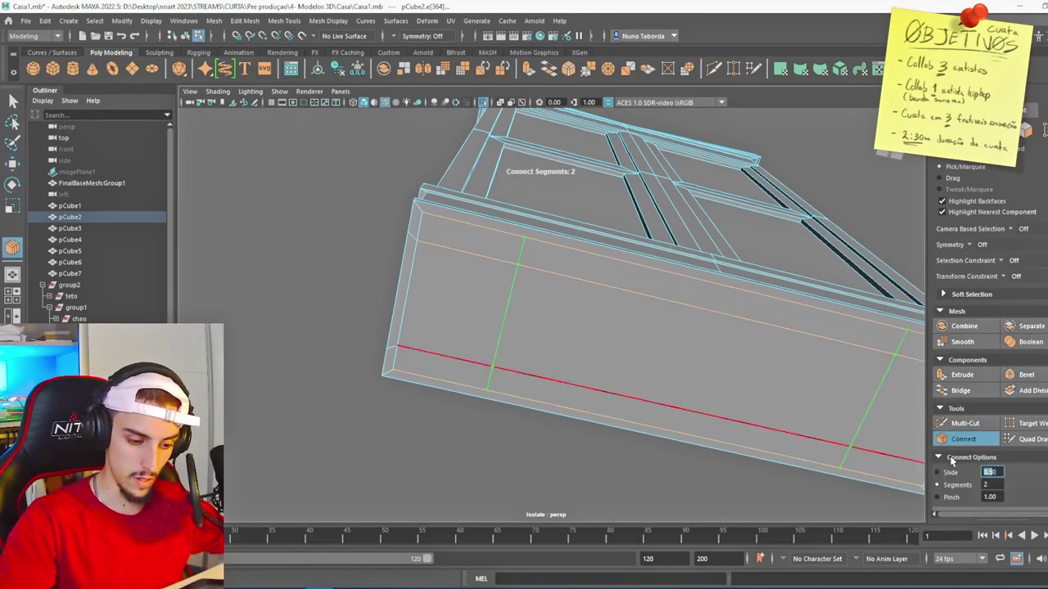
{"action": "type", "text": "0"}
{"action": "key", "text": "Return"}
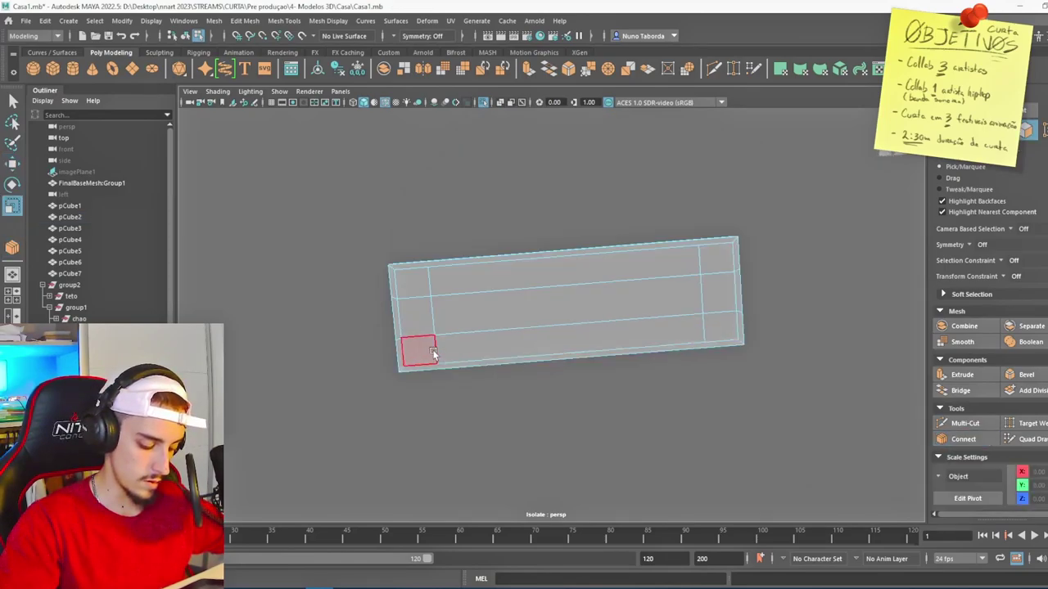
- Extrude the underside's four corner squares downward about 0.1 into feet, and show the wardrobe in the full room again
{"action": "left_click", "coordinate": [411, 273], "text": "shift"}
{"action": "left_click_drag", "start_coordinate": [692, 298], "coordinate": [321, 347], "text": "alt"}
{"action": "key", "text": "ctrl+e"}
{"action": "key", "text": "t"}
{"action": "mouse_move", "coordinate": [699, 369]}
{"action": "left_mouse_down"}
{"action": "mouse_move", "coordinate": [697, 381]}
{"action": "mouse_move", "coordinate": [603, 393]}
{"action": "mouse_move", "coordinate": [599, 405]}
{"action": "mouse_move", "coordinate": [713, 377]}
{"action": "left_mouse_up"}
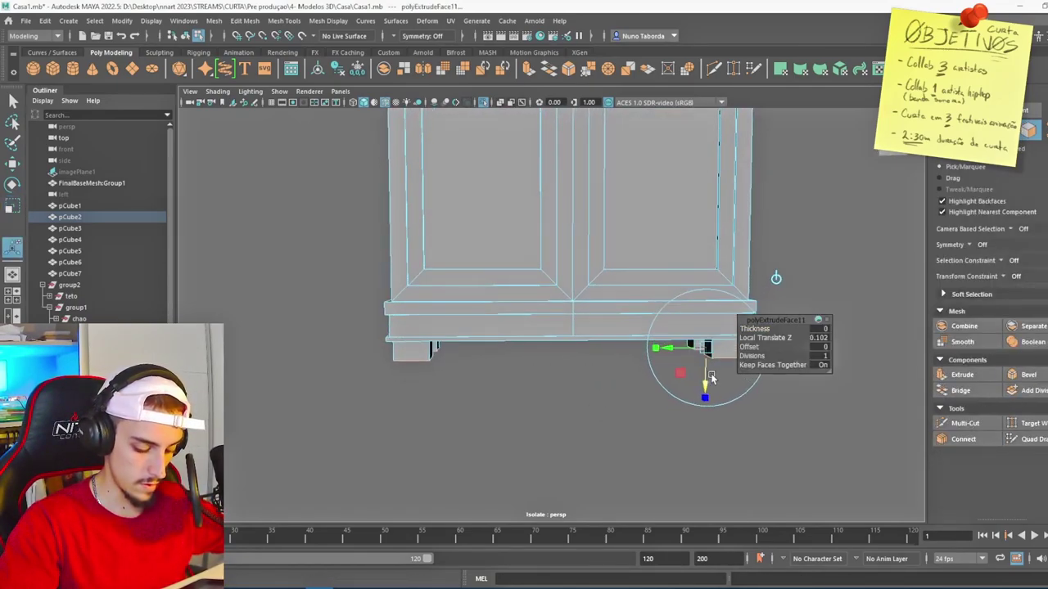
{"action": "key", "text": "F8"}
{"action": "key", "text": "ctrl+1"}
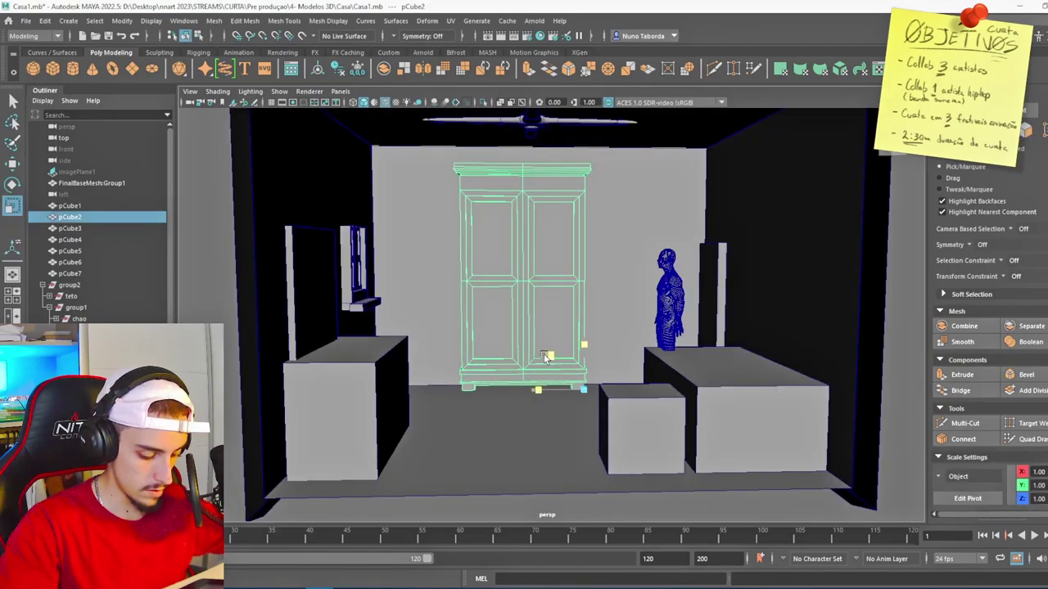
- Isolate the dresser block and connect its vertical edges with two horizontal segments dividing the front into three drawers
{"action": "key", "text": "r"}
{"action": "key", "text": "f"}
{"action": "left_click_drag", "start_coordinate": [553, 301], "coordinate": [393, 234], "text": "alt"}
{"action": "right_click", "coordinate": [398, 226]}
{"action": "key", "text": "w"}
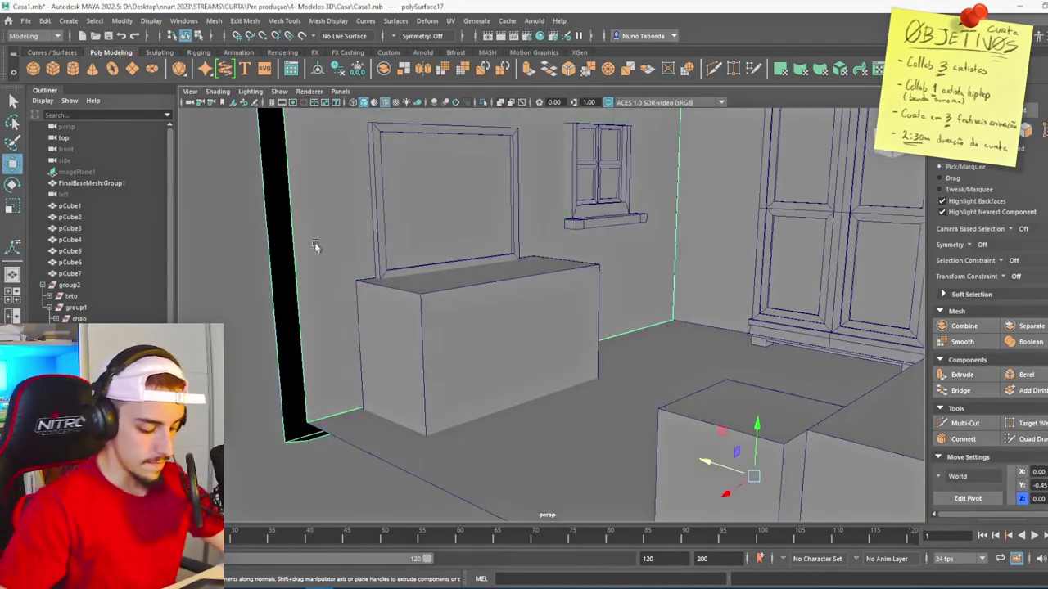
{"action": "left_click", "coordinate": [424, 318]}
{"action": "key", "text": "f"}
{"action": "key", "text": "ctrl+1"}
{"action": "right_click_drag", "start_coordinate": [421, 311], "coordinate": [421, 257]}
{"action": "left_click_drag", "start_coordinate": [421, 257], "coordinate": [376, 316], "text": "alt"}
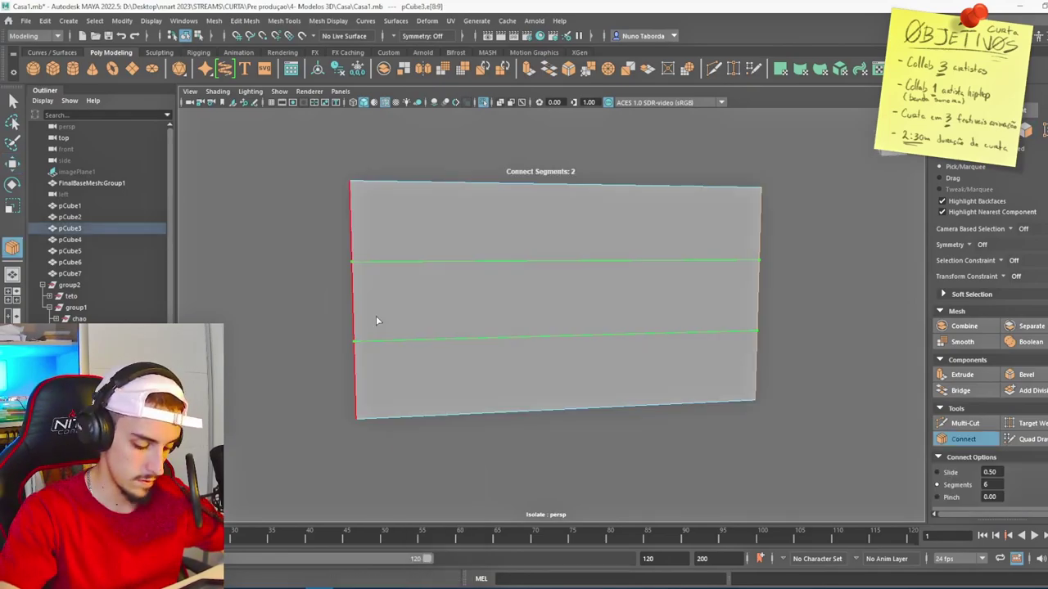
{"action": "key", "text": "w"}
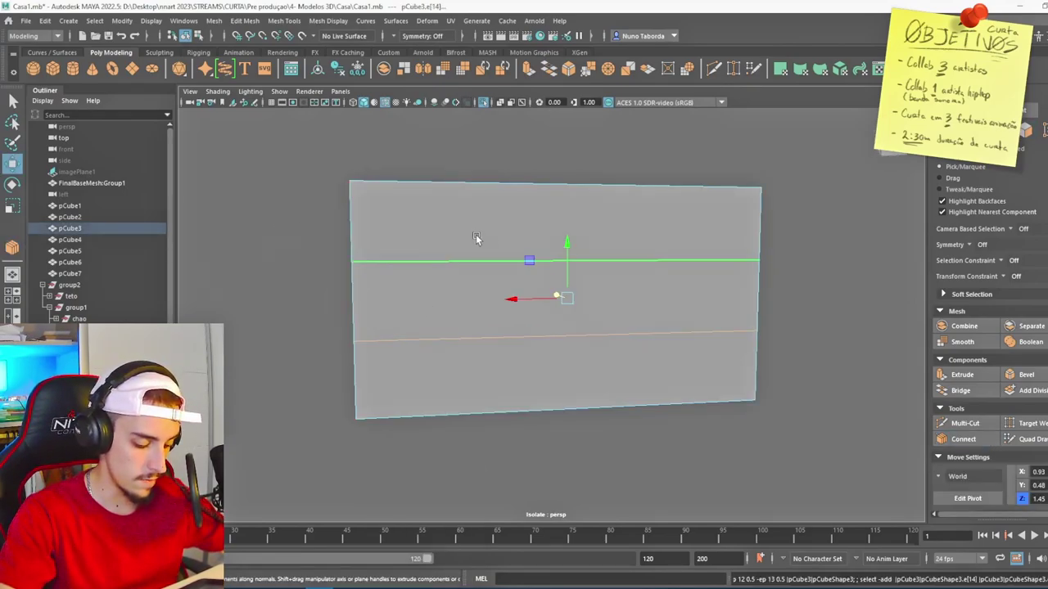
- Bevel the dresser's horizontal edges with a fraction of 0.5 to make narrow bands
{"action": "right_click_drag", "start_coordinate": [320, 291], "coordinate": [313, 318], "text": "shift"}
{"action": "right_click_drag", "start_coordinate": [363, 295], "coordinate": [363, 294], "text": "shift"}
{"action": "left_click_drag", "start_coordinate": [363, 295], "coordinate": [346, 305], "text": "alt"}
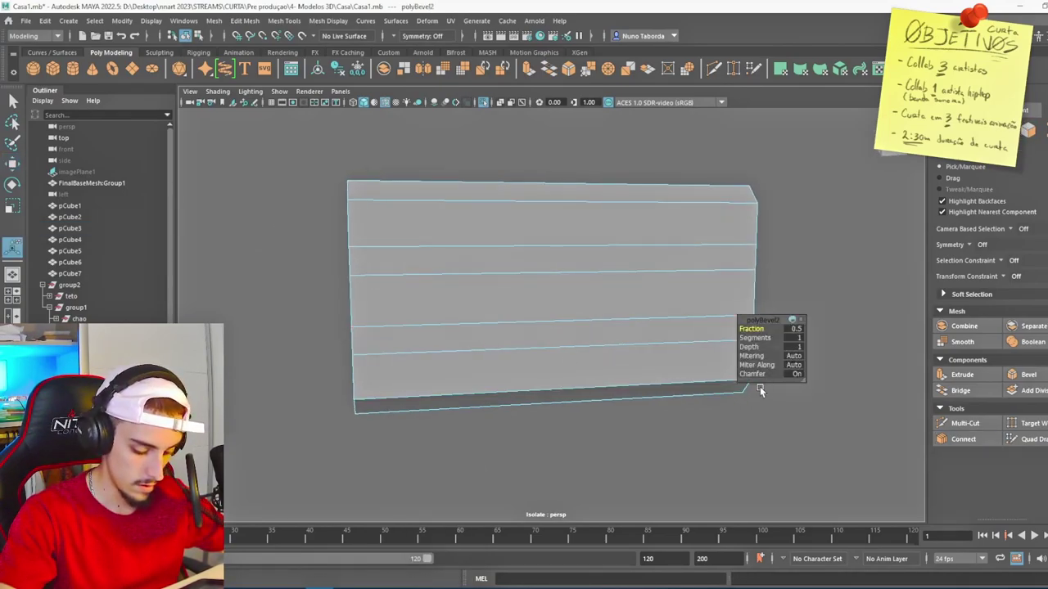
- Extrude the two narrow bands across the dresser's front inward into drawer gaps, and show the full room again
{"action": "key", "text": "q"}
{"action": "key", "text": "F11"}
{"action": "left_click_drag", "start_coordinate": [720, 351], "coordinate": [385, 364], "text": "alt"}
{"action": "left_click", "coordinate": [385, 363]}
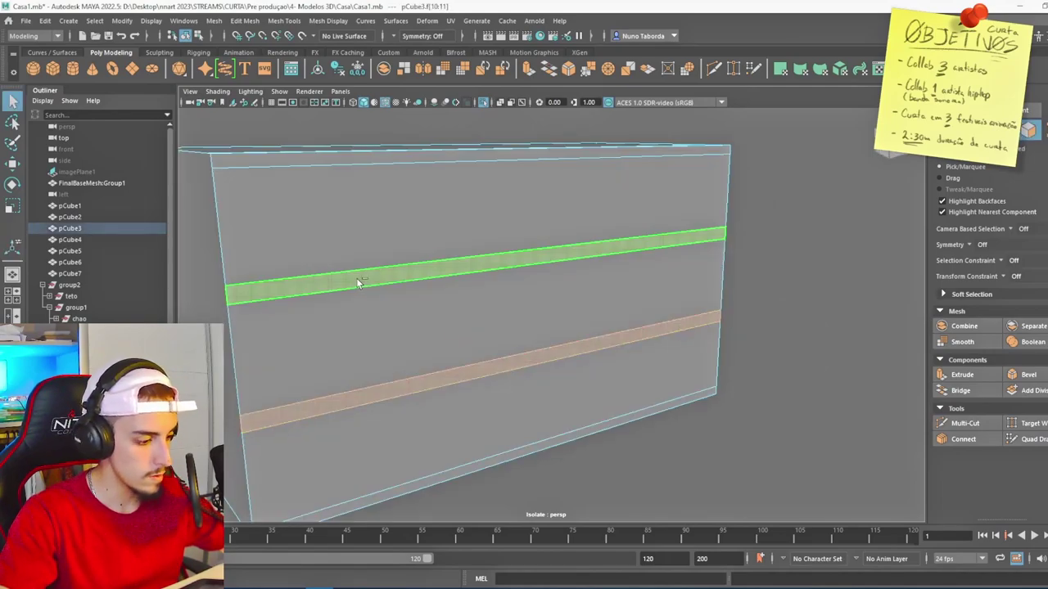
{"action": "left_click", "coordinate": [357, 282], "text": "shift"}
{"action": "key", "text": "ctrl+e"}
{"action": "key", "text": "F8"}
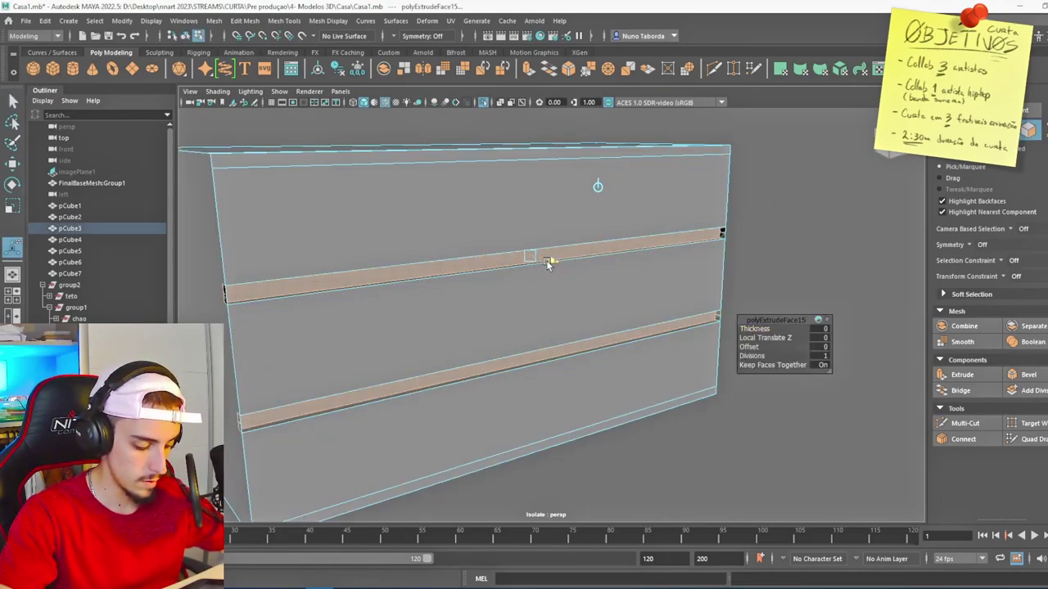
{"action": "left_click_drag", "start_coordinate": [546, 260], "coordinate": [500, 290], "text": "alt"}
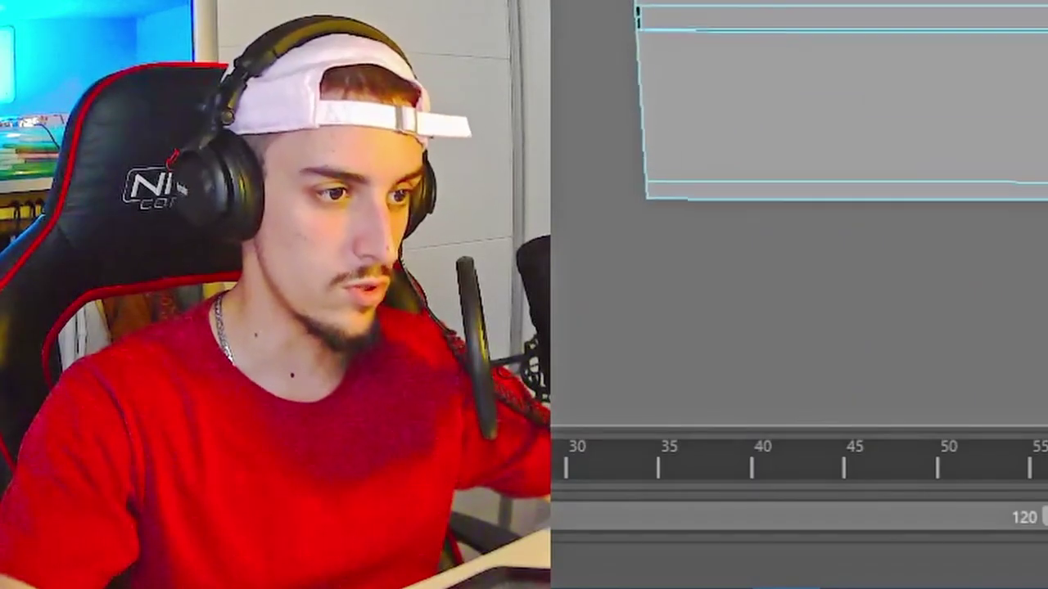
{"action": "scroll", "coordinate": [843, 98], "scroll_direction": "down", "scroll_amount": 3}
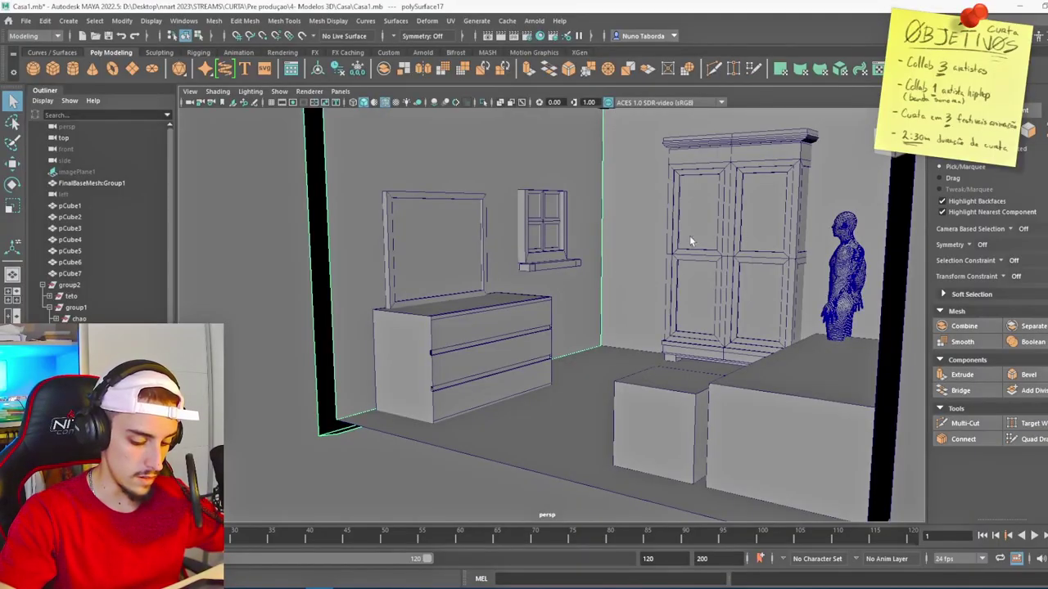
- Create a polygon cylinder for the drawer knob and move it into open space outside the room
{"action": "scroll", "coordinate": [508, 301], "scroll_direction": "down", "scroll_amount": 3}
{"action": "left_click", "coordinate": [293, 258]}
{"action": "right_click", "coordinate": [293, 257], "text": "shift"}
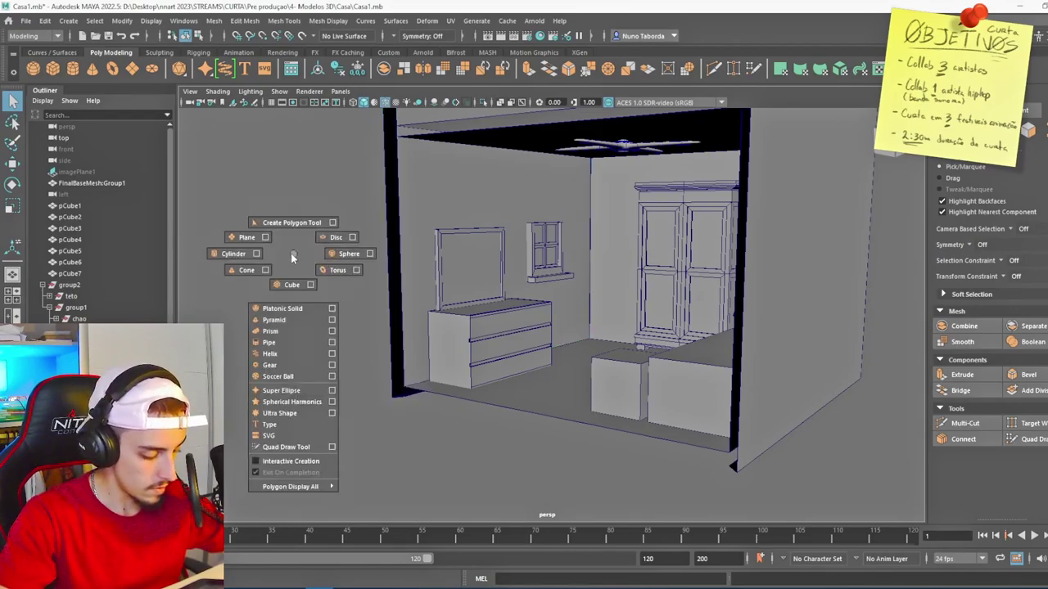
{"action": "left_click", "coordinate": [233, 253]}
{"action": "key", "text": "w"}
{"action": "mouse_move", "coordinate": [510, 270]}
{"action": "left_mouse_down"}
{"action": "mouse_move", "coordinate": [514, 197]}
{"action": "mouse_move", "coordinate": [506, 262]}
{"action": "left_mouse_up"}
- Inset the cylinder's end face with an extrusion and extrude it again outward into a narrow stem
{"action": "left_click", "coordinate": [507, 262]}
{"action": "key", "text": "ctrl+e"}
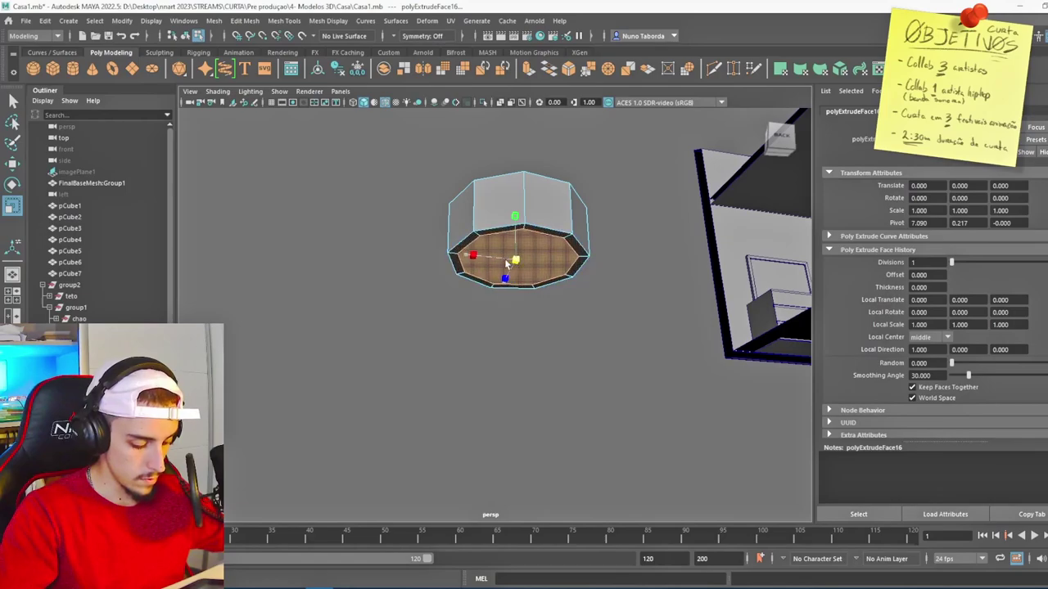
{"action": "key", "text": "ctrl+e"}
{"action": "left_click_drag", "start_coordinate": [507, 275], "coordinate": [398, 227]}
- Poke the knob's wide end face and chamfer its new center vertex into a small central face
{"action": "key", "text": "F10"}
{"action": "left_click", "coordinate": [480, 286]}
{"action": "left_click", "coordinate": [505, 291]}
{"action": "right_click", "coordinate": [398, 227], "text": "shift"}
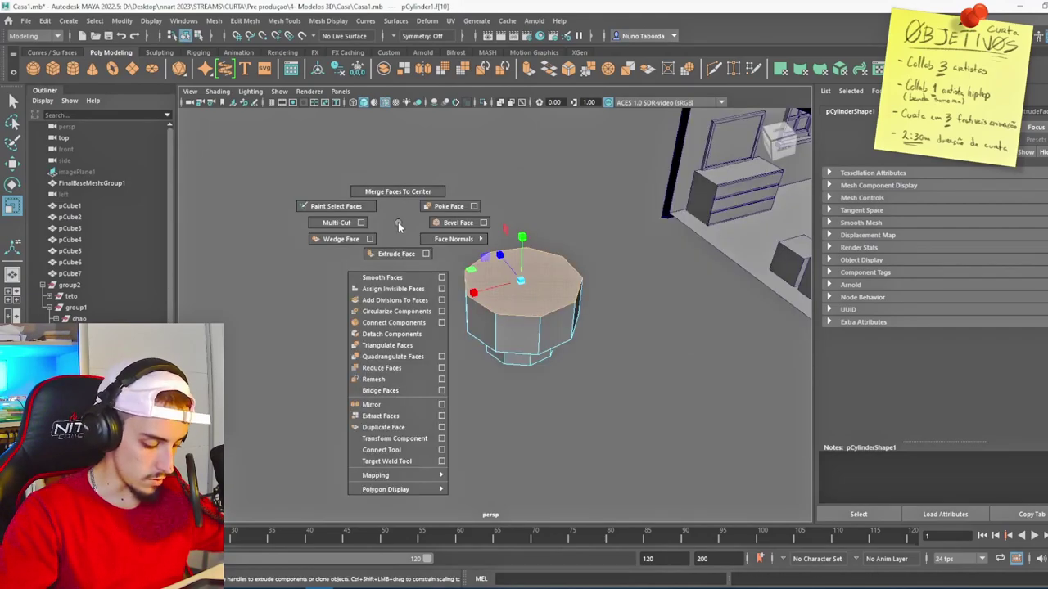
{"action": "left_click", "coordinate": [447, 205]}
{"action": "key", "text": "F9"}
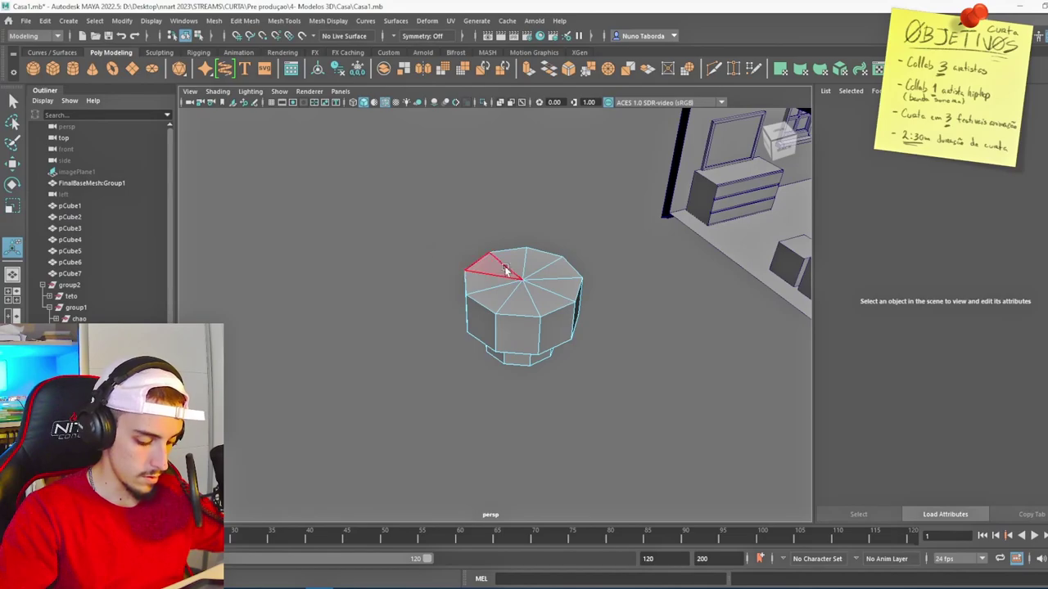
{"action": "right_click", "coordinate": [393, 203], "text": "shift"}
{"action": "left_click", "coordinate": [460, 204]}
- Move the small central face slightly outward to give the knob a raised front
{"action": "right_click", "coordinate": [489, 252]}
{"action": "left_click", "coordinate": [489, 282]}
{"action": "left_click", "coordinate": [491, 275]}
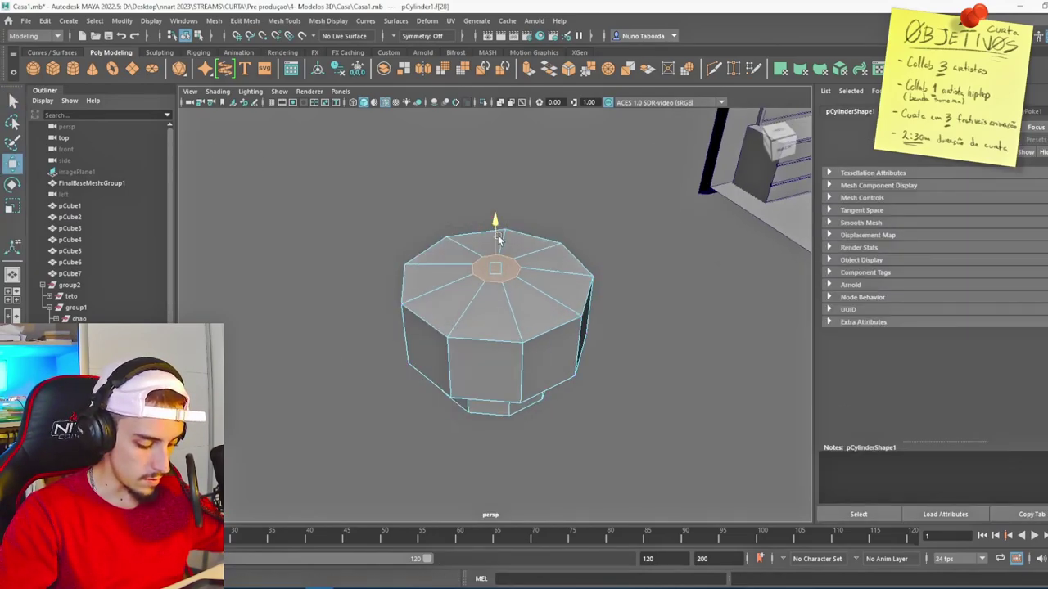
{"action": "left_click_drag", "start_coordinate": [497, 235], "coordinate": [535, 207], "text": "alt"}
{"action": "key", "text": "F8"}
- Place the knob on the top drawer's front, duplicate it toward the opposite end, and combine the pair
{"action": "scroll", "coordinate": [573, 237], "scroll_direction": "up", "scroll_amount": 5}
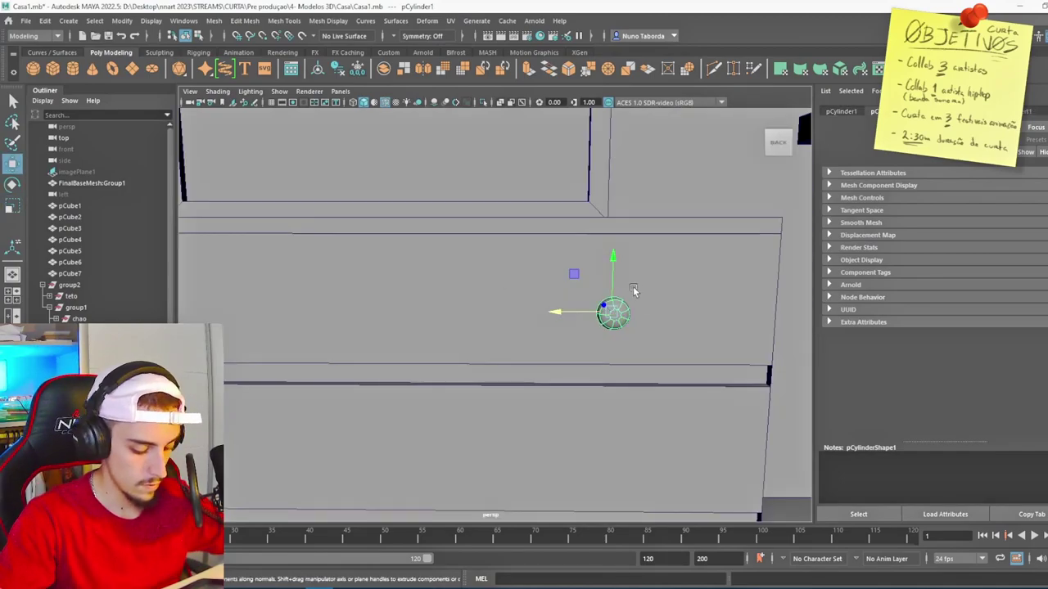
{"action": "scroll", "coordinate": [613, 261], "scroll_direction": "down", "scroll_amount": 5}
{"action": "left_click_drag", "start_coordinate": [613, 261], "coordinate": [260, 308], "text": "alt"}
{"action": "key", "text": "ctrl+d"}
{"action": "middle_click_drag", "start_coordinate": [223, 308], "coordinate": [446, 239], "text": "alt"}
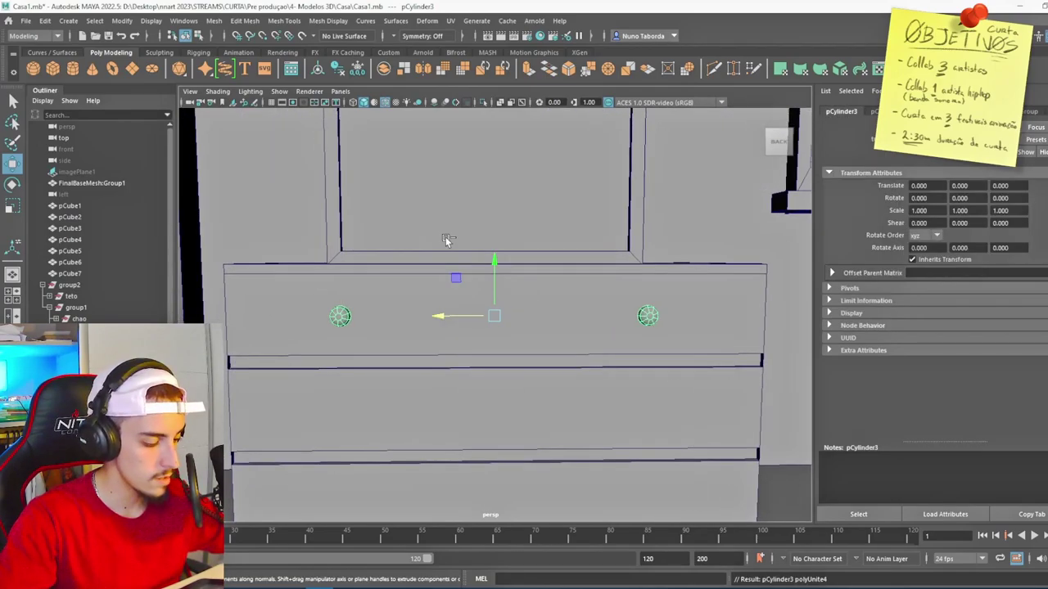
- Duplicate the knob pair about 0.34 down onto the middle drawer and once more onto the bottom drawer
{"action": "left_click_drag", "start_coordinate": [500, 271], "coordinate": [514, 381]}
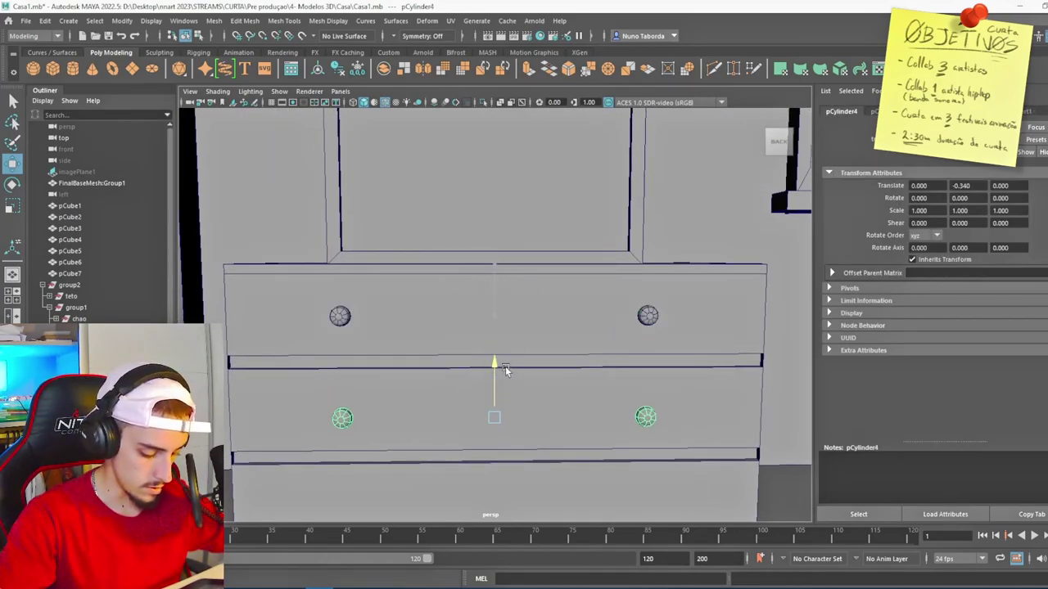
{"action": "key", "text": "ctrl+d"}
{"action": "middle_click_drag", "start_coordinate": [505, 366], "coordinate": [489, 325], "text": "alt"}
{"action": "left_click_drag", "start_coordinate": [489, 324], "coordinate": [561, 461]}
- Lower the top face of the bed block to reduce the bed's height
{"action": "scroll", "coordinate": [457, 352], "scroll_direction": "up", "scroll_amount": 5}
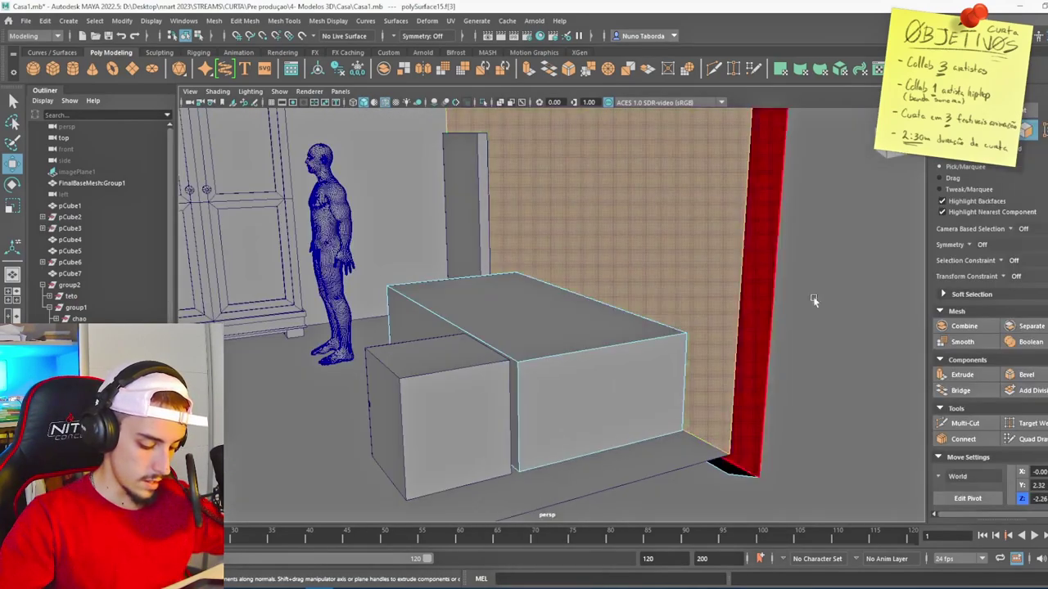
{"action": "left_click", "coordinate": [595, 340]}
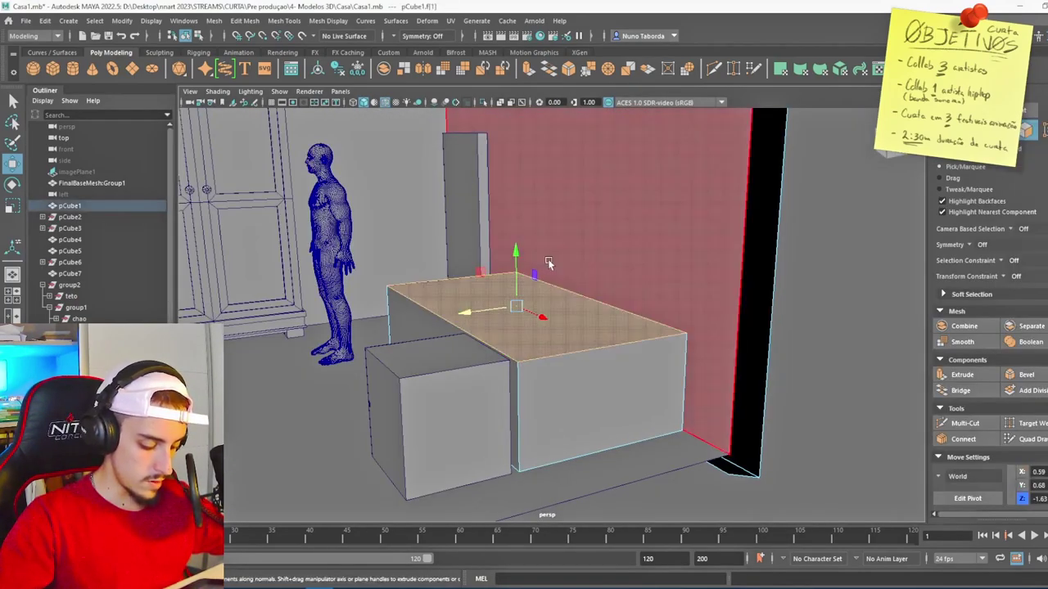
{"action": "left_click_drag", "start_coordinate": [514, 256], "coordinate": [512, 281]}
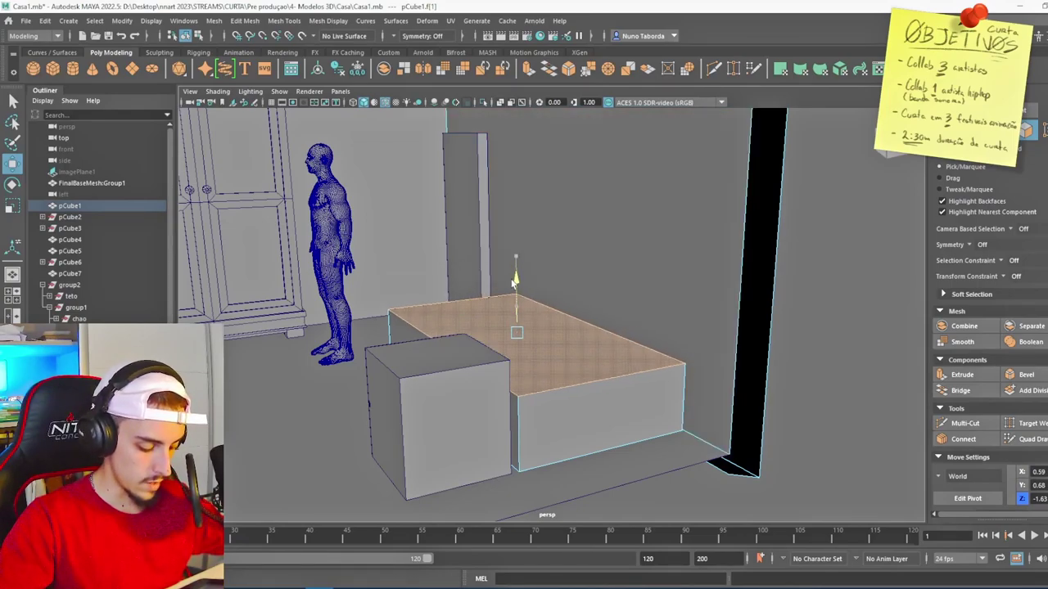
- Inset the bed's top face slightly with an extrude offset, and extrude it upward into a mattress
{"action": "key", "text": "f"}
{"action": "key", "text": "ctrl+e"}
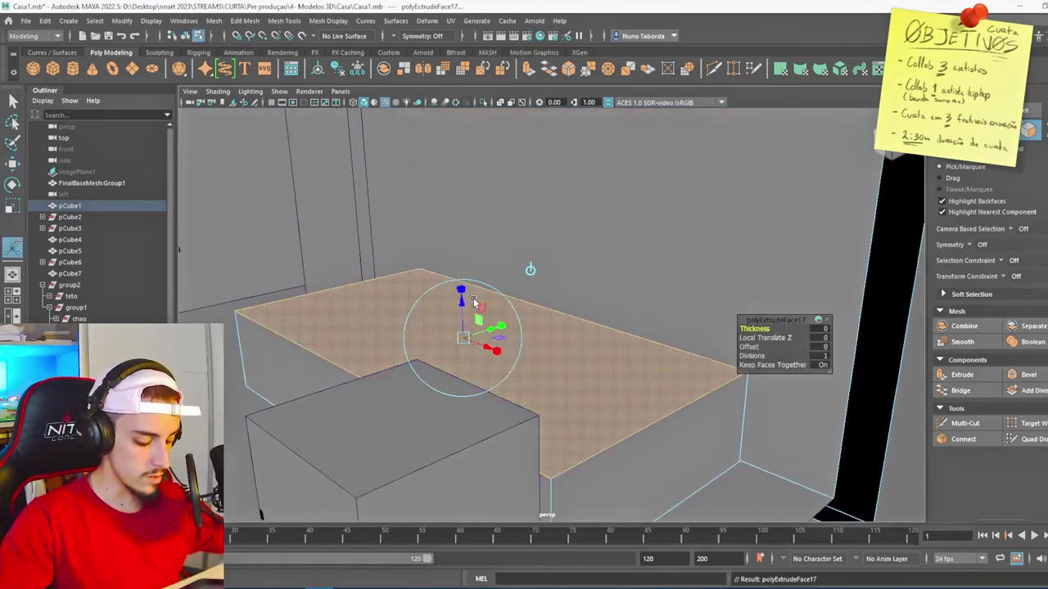
{"action": "left_click", "coordinate": [819, 346]}
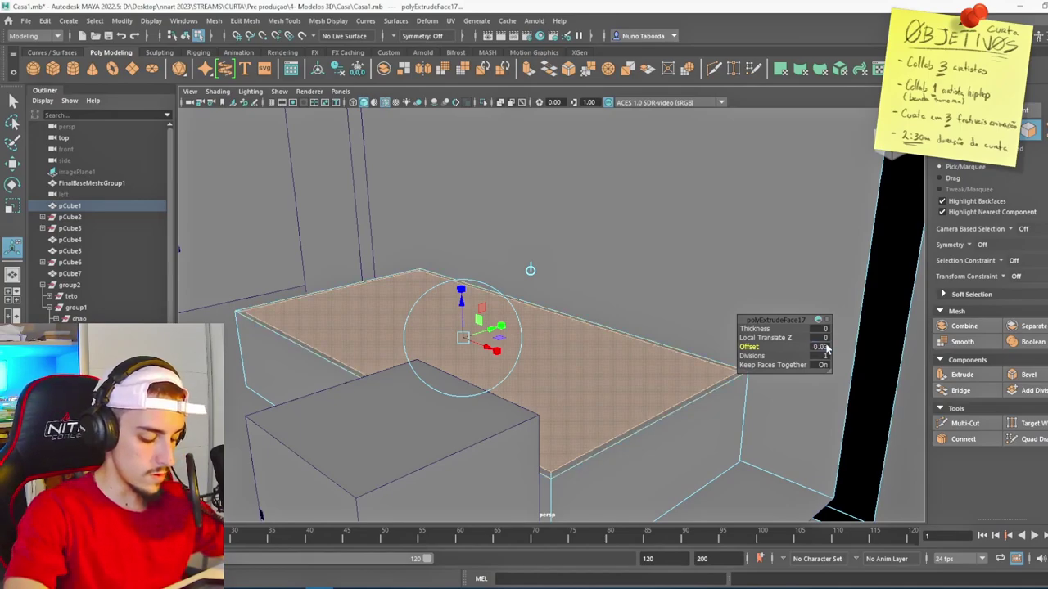
{"action": "key", "text": "ctrl+e"}
{"action": "left_click_drag", "start_coordinate": [462, 295], "coordinate": [462, 272]}
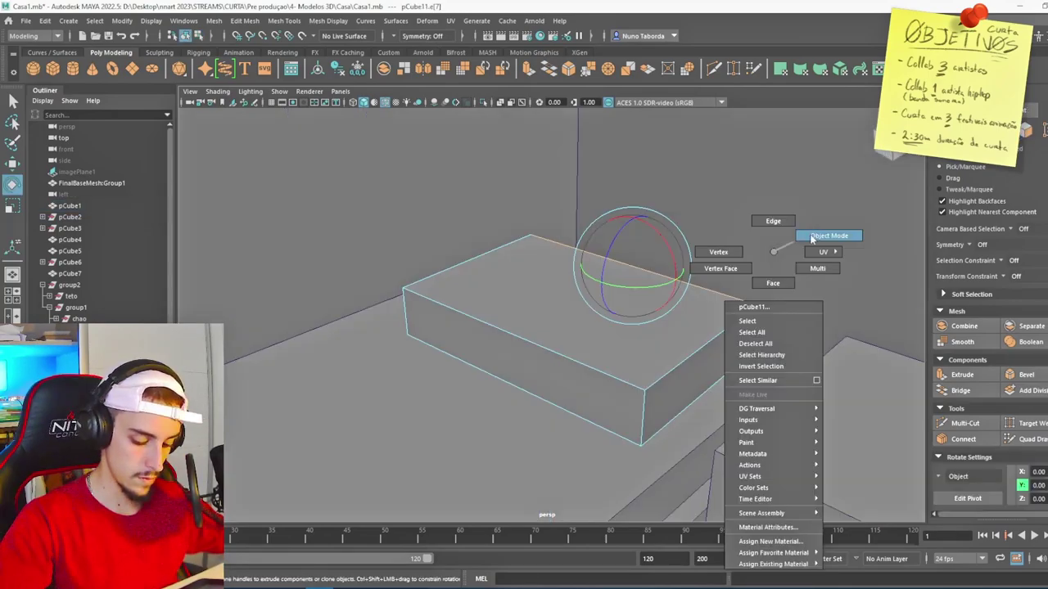
- Isolate the pillow block and subdivide its length, width and height with evenly spaced connected edge loops
{"action": "right_click_drag", "start_coordinate": [709, 302], "coordinate": [709, 302]}
{"action": "key", "text": "ctrl+1"}
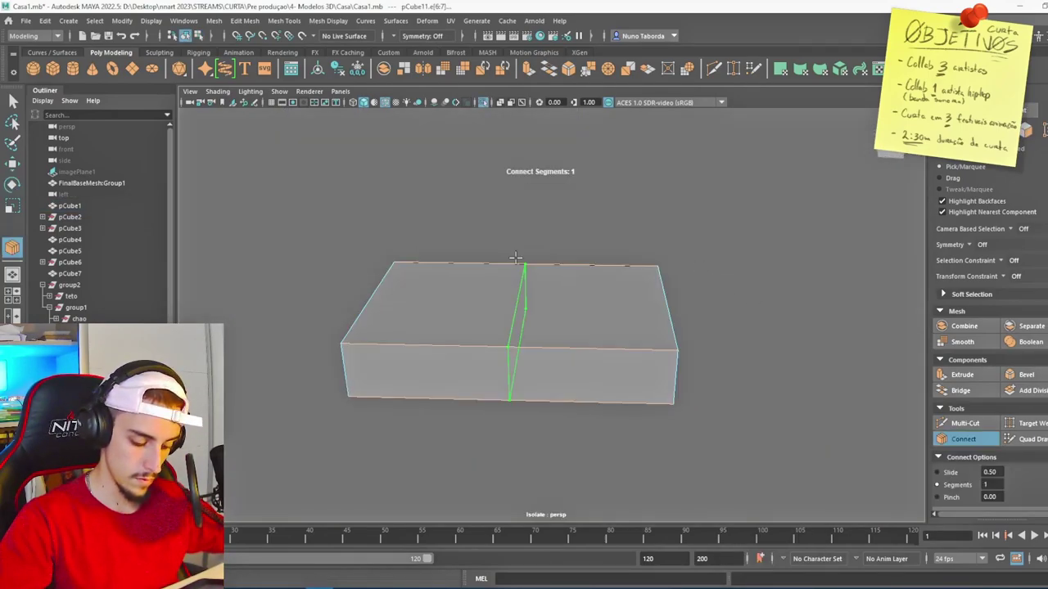
{"action": "middle_click_drag", "start_coordinate": [573, 304], "coordinate": [622, 304], "text": "ctrl"}
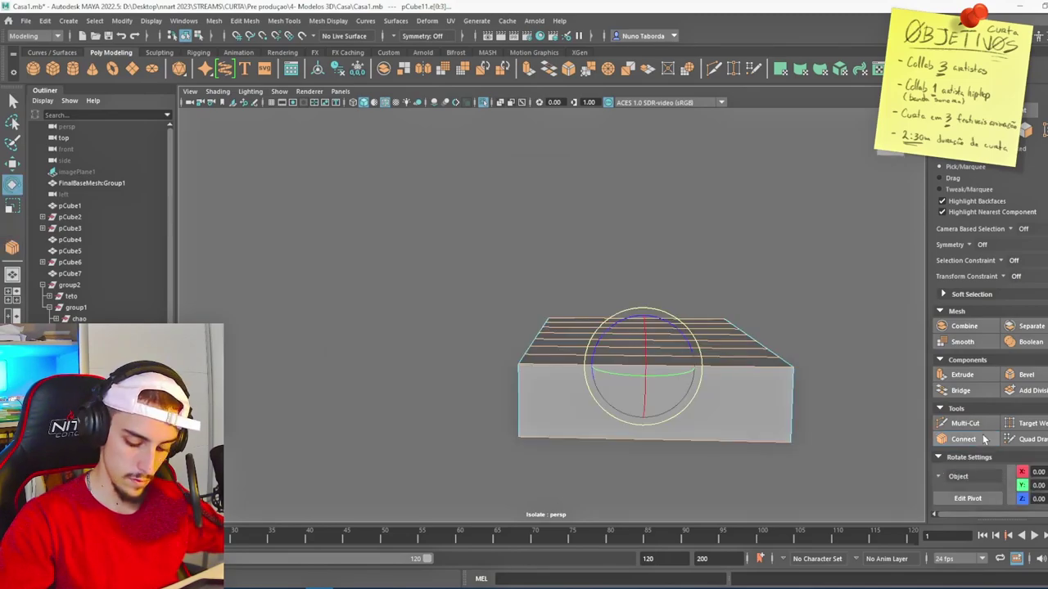
{"action": "left_click_drag", "start_coordinate": [573, 327], "coordinate": [685, 411], "text": "alt"}
{"action": "middle_click_drag", "start_coordinate": [685, 411], "coordinate": [678, 419], "text": "ctrl"}
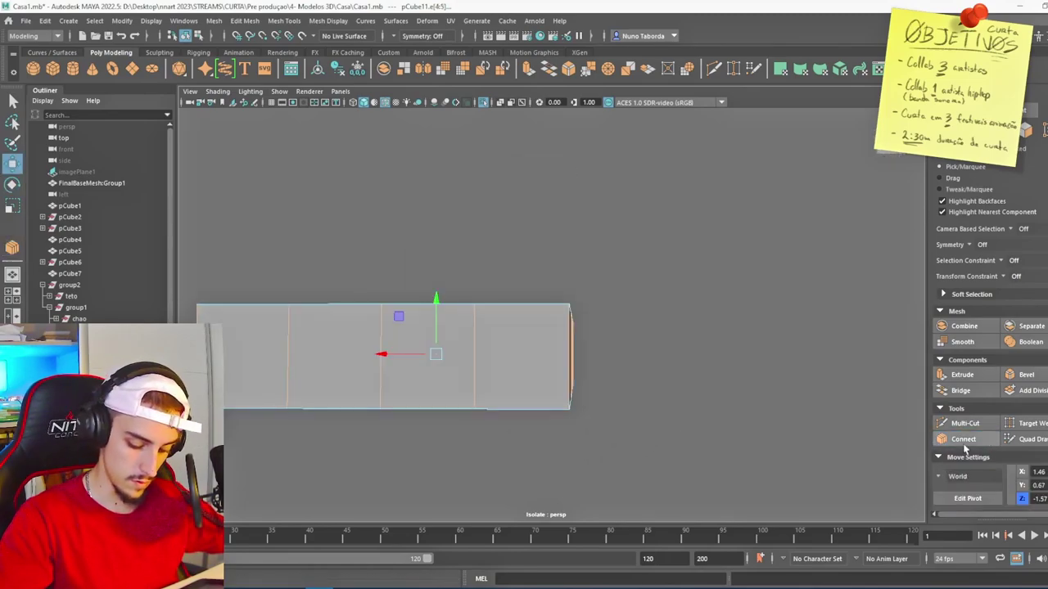
{"action": "middle_click", "coordinate": [704, 372]}
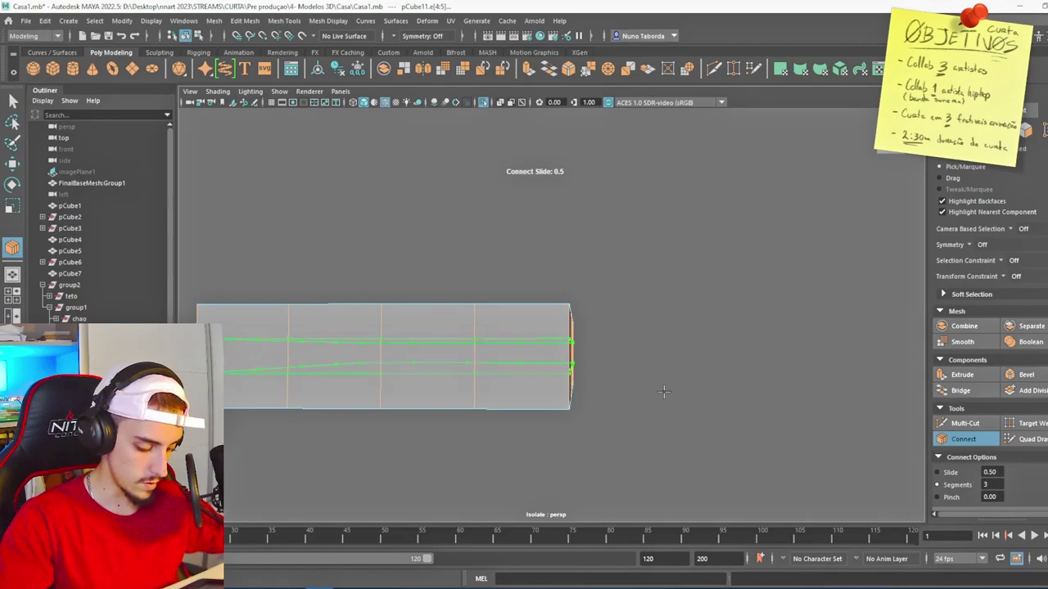
{"action": "key", "text": "w"}
{"action": "left_click_drag", "start_coordinate": [673, 397], "coordinate": [606, 391], "text": "alt"}
- Reshape the pillow's vertices into an uneven, creased surface and turn on its smooth mesh preview
{"action": "left_click", "coordinate": [612, 394]}
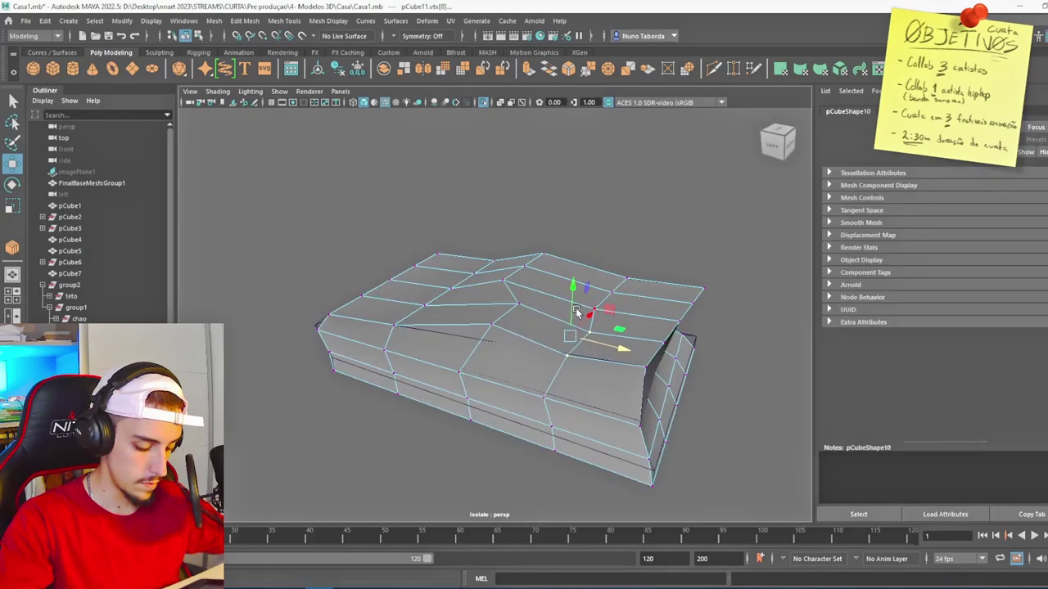
{"action": "key", "text": "F8"}
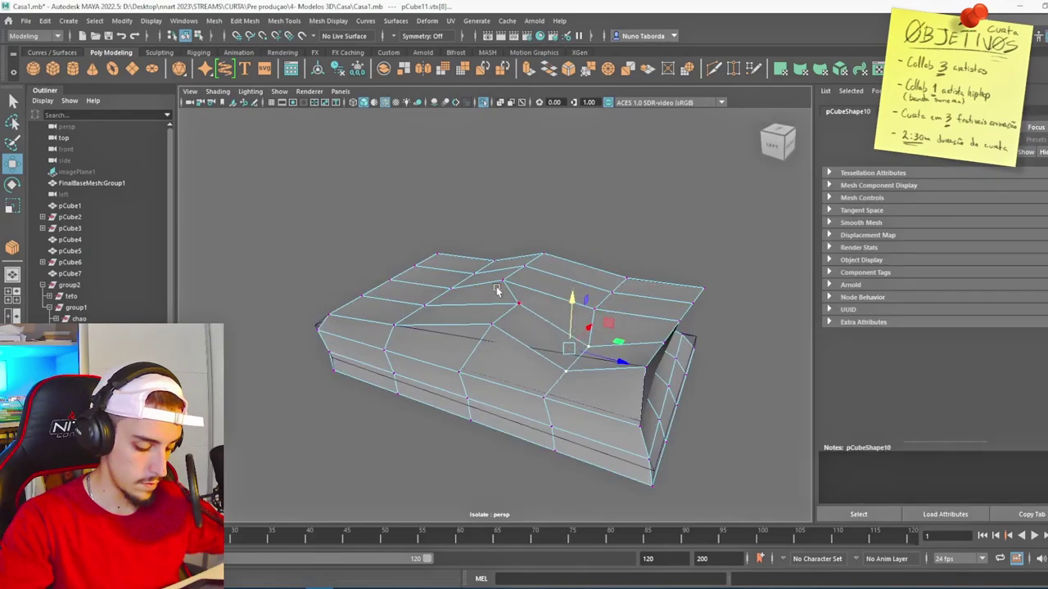
{"action": "scroll", "coordinate": [577, 314], "scroll_direction": "down", "scroll_amount": 5}
{"action": "key", "text": "2"}
- Rotate the smoothed pillow slightly so it lies naturally tilted on the bed
{"action": "left_click", "coordinate": [642, 320]}
{"action": "left_click_drag", "start_coordinate": [645, 353], "coordinate": [676, 347], "text": "alt"}
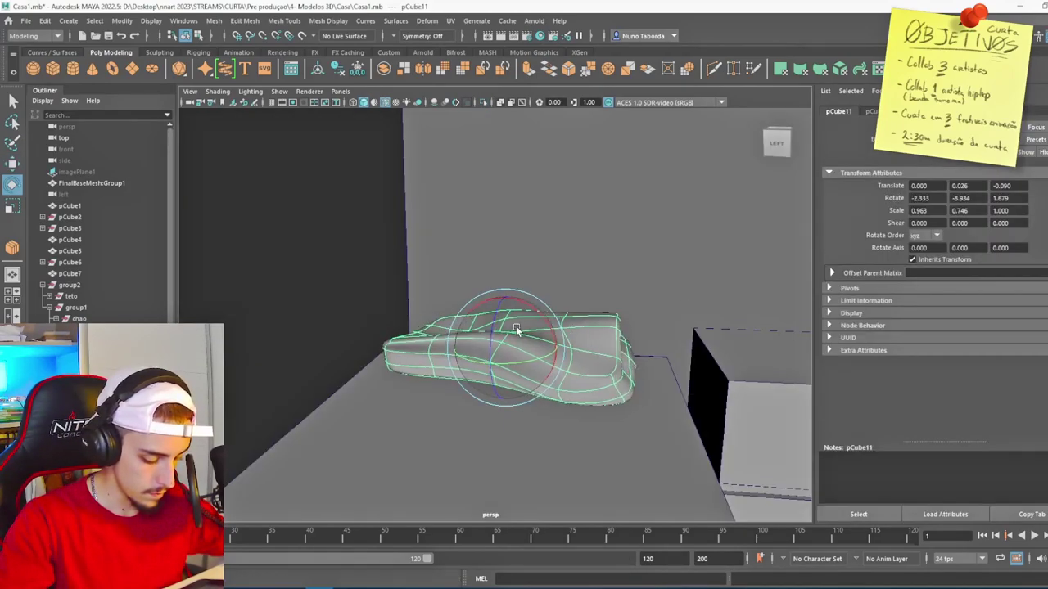
{"action": "left_click_drag", "start_coordinate": [516, 326], "coordinate": [518, 316]}
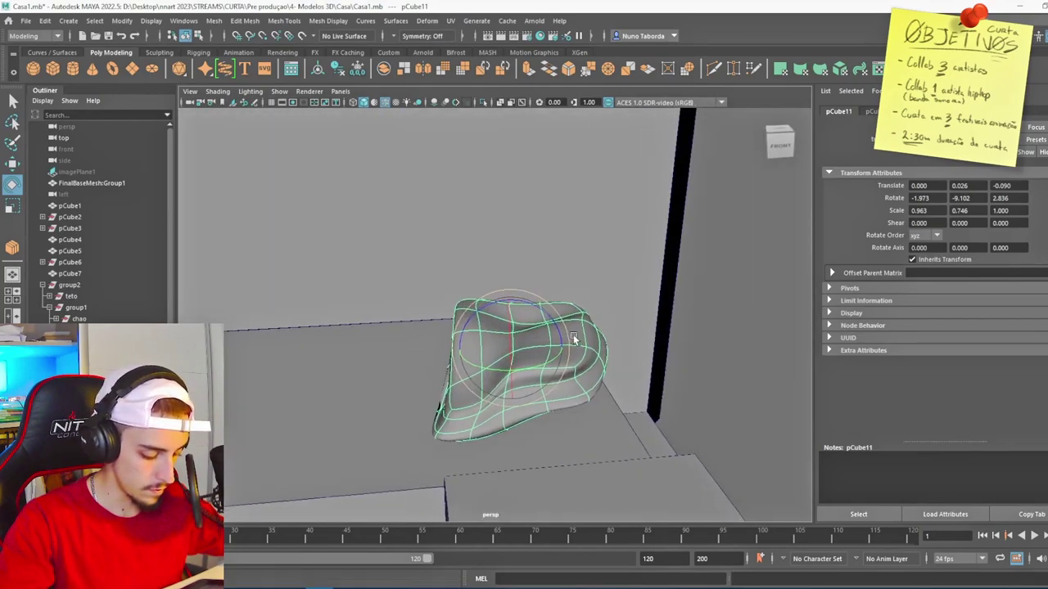
{"action": "mouse_move", "coordinate": [568, 341]}
{"action": "left_mouse_down", "text": "alt"}
{"action": "mouse_move", "coordinate": [595, 346]}
{"action": "mouse_move", "coordinate": [584, 258]}
{"action": "mouse_move", "coordinate": [406, 323]}
{"action": "mouse_move", "coordinate": [499, 315]}
{"action": "left_mouse_up", "text": "alt"}
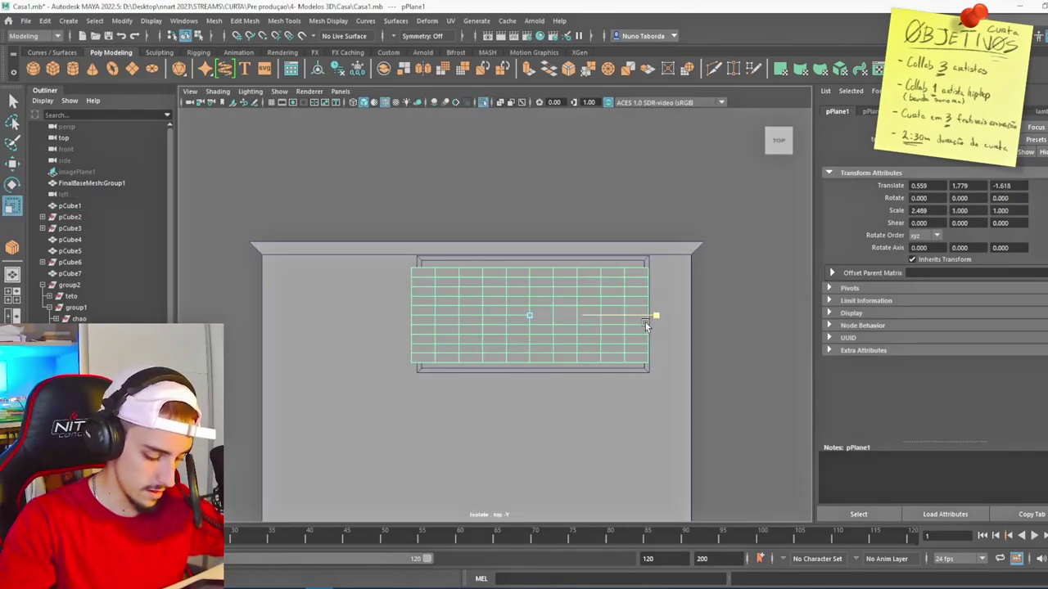
- Widen the subdivided blanket plane above the bed to an X scale of about 2.72, and adjust its position and rotation
{"action": "left_click_drag", "start_coordinate": [646, 321], "coordinate": [658, 323]}
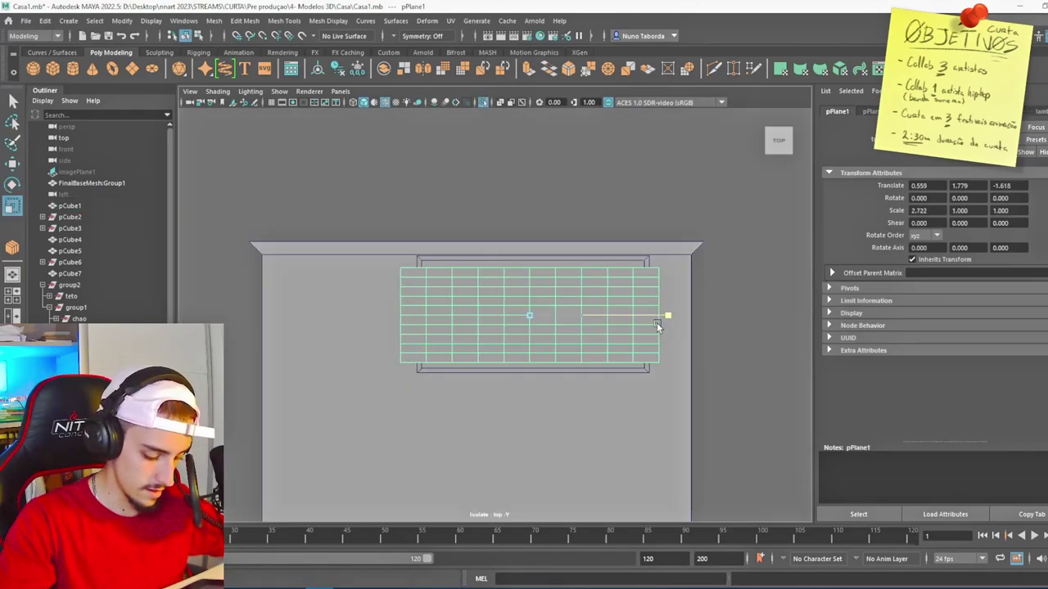
{"action": "left_click_drag", "start_coordinate": [530, 352], "coordinate": [494, 384]}
{"action": "key", "text": "w"}
{"action": "key", "text": "e"}
{"action": "left_click_drag", "start_coordinate": [539, 301], "coordinate": [537, 298]}
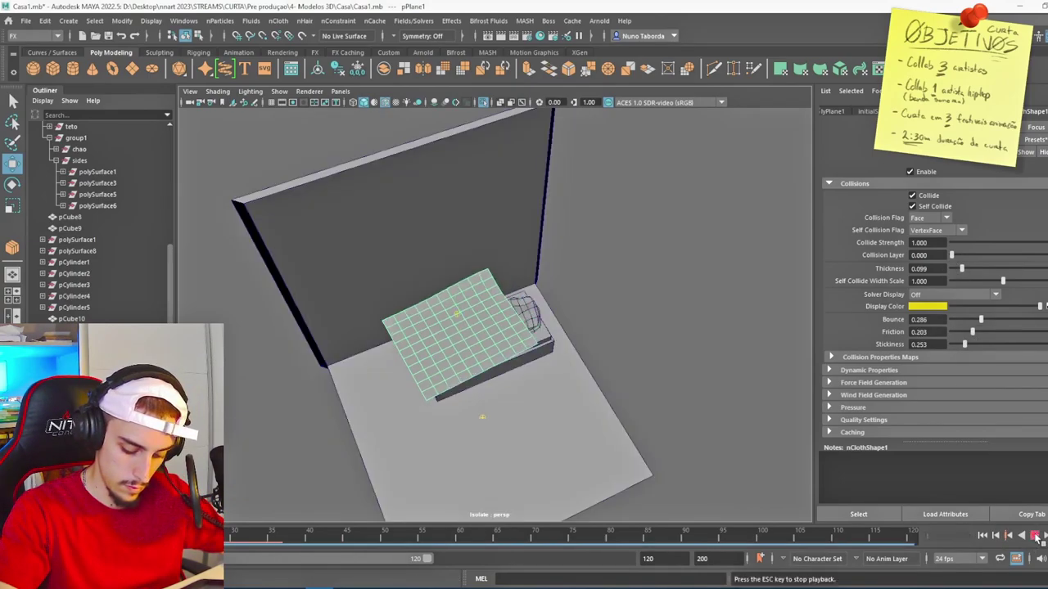
- Play the nCloth simulation to drape the plane over the mattress as a blanket
{"action": "left_click", "coordinate": [1036, 536]}
{"action": "left_click_drag", "start_coordinate": [573, 270], "coordinate": [503, 401], "text": "alt"}
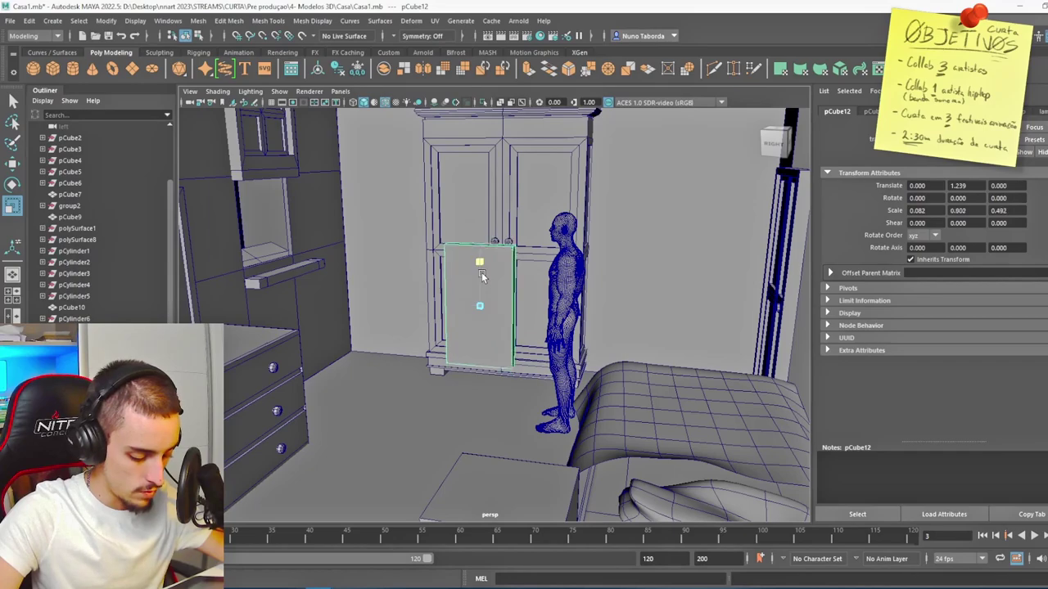
- Place two thin rectangular panels on the wall above the bed as pictures, one upright and one lengthwise
{"action": "left_click_drag", "start_coordinate": [461, 304], "coordinate": [439, 317], "text": "alt"}
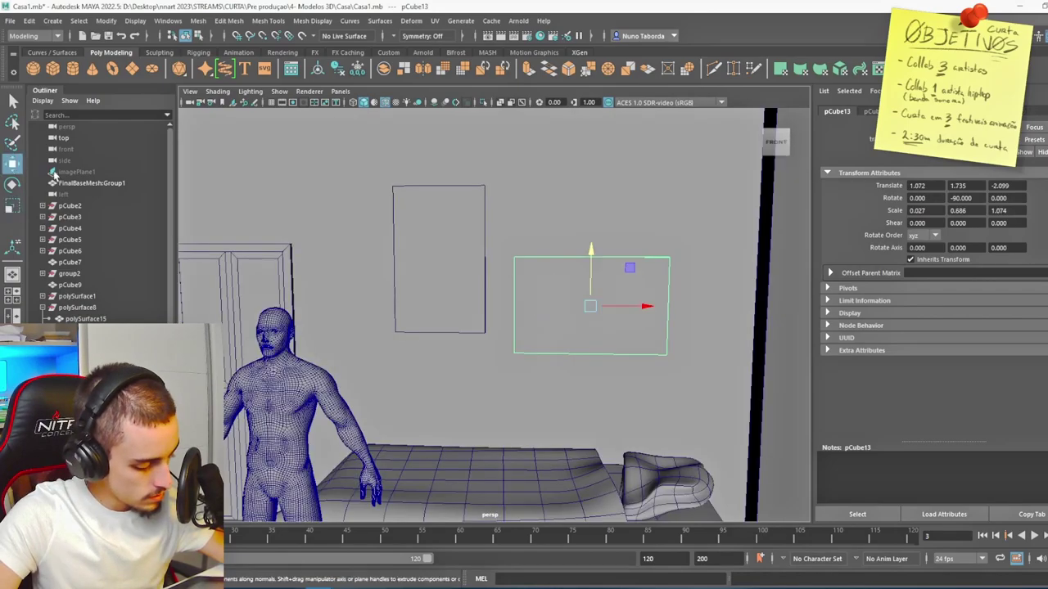
- Raise the lengthwise picture panel on the wall above the bed, and add a lattice deformer around the group of tilted wall panels
{"action": "key", "text": "w"}
{"action": "left_click_drag", "start_coordinate": [591, 260], "coordinate": [587, 172]}
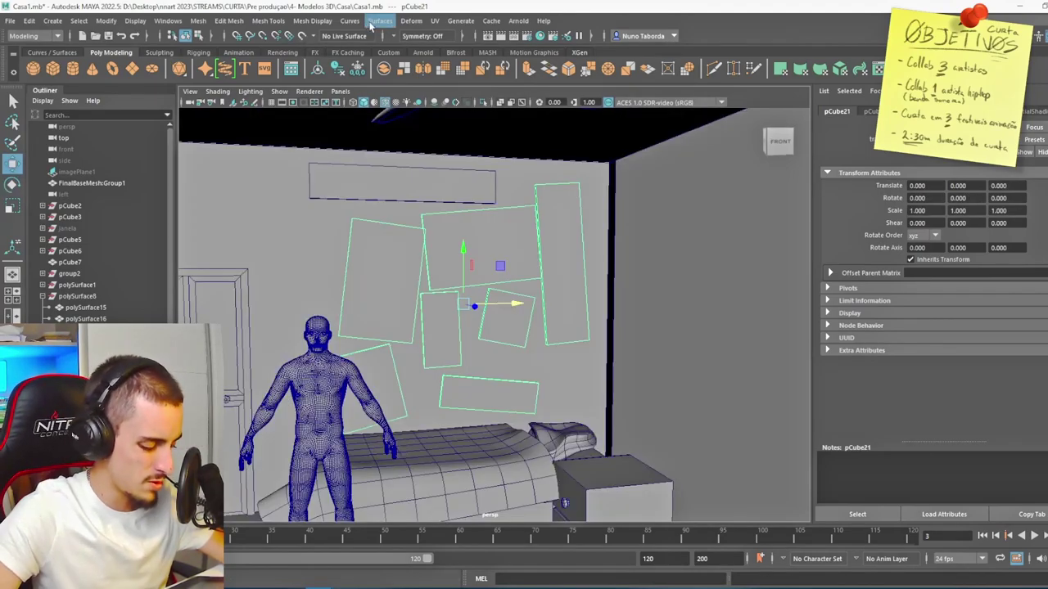
{"action": "left_click", "coordinate": [411, 20]}
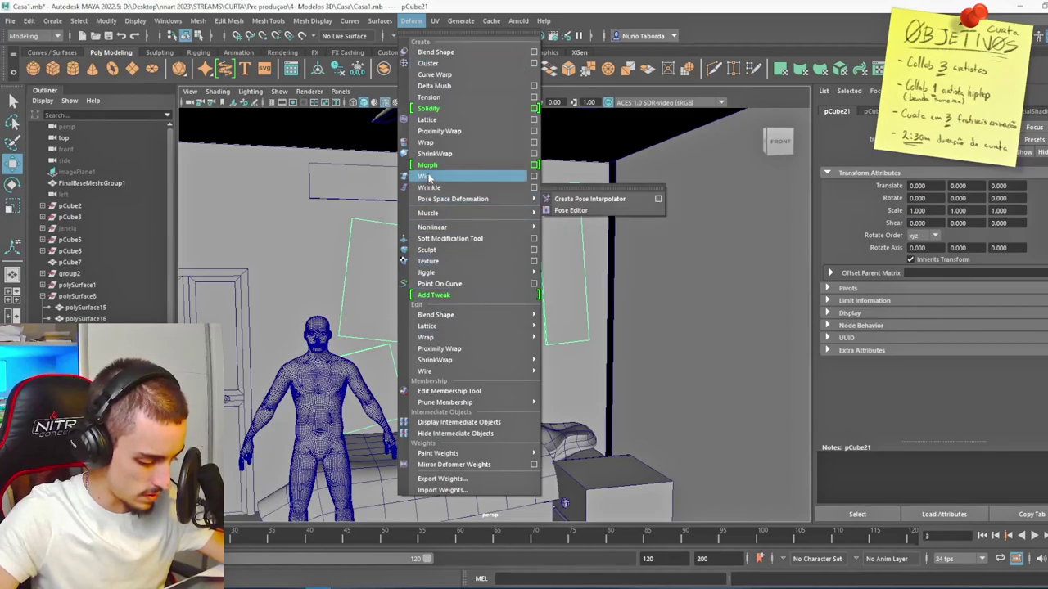
{"action": "left_click", "coordinate": [434, 121]}
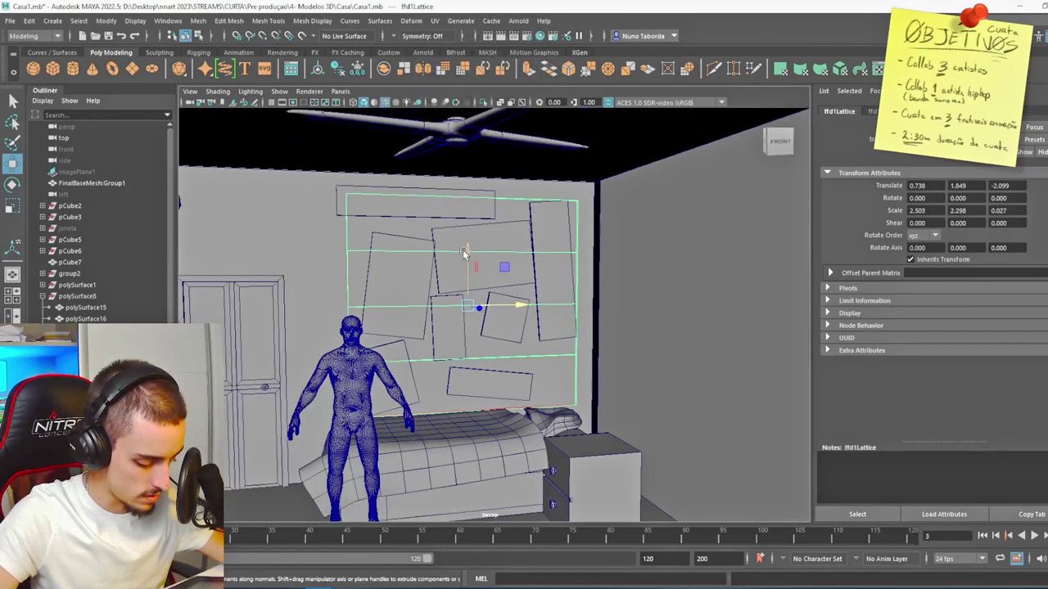
- Bend the group of wall panels by rotating the lattice's left-hand points and shifting its right-hand points inward
{"action": "right_click_drag", "start_coordinate": [354, 198], "coordinate": [350, 166]}
{"action": "left_click_drag", "start_coordinate": [323, 165], "coordinate": [417, 256]}
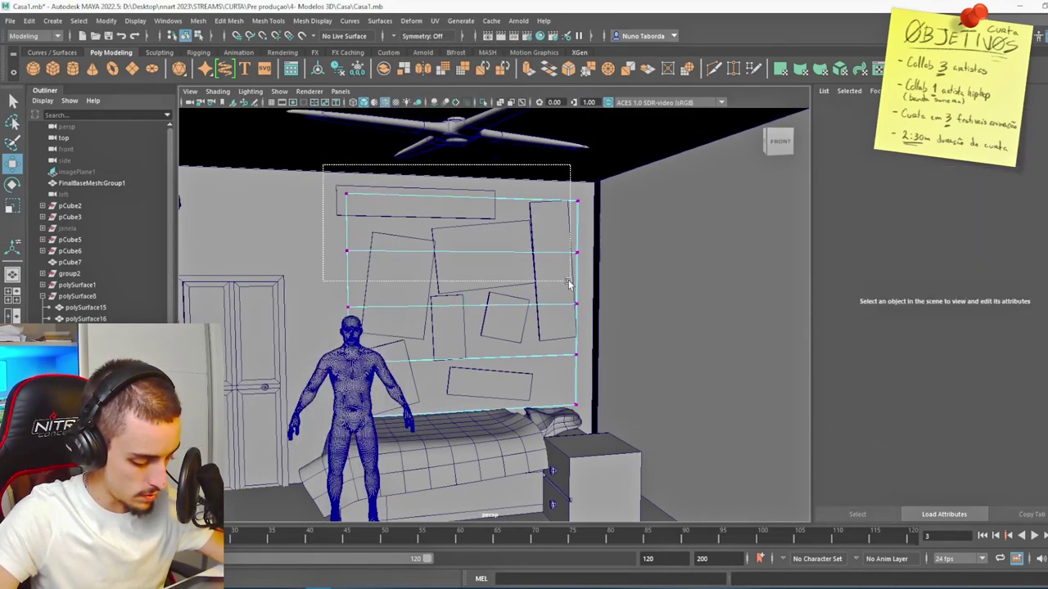
{"action": "left_click_drag", "start_coordinate": [429, 319], "coordinate": [428, 319]}
{"action": "key", "text": "e"}
{"action": "left_click_drag", "start_coordinate": [347, 270], "coordinate": [360, 236]}
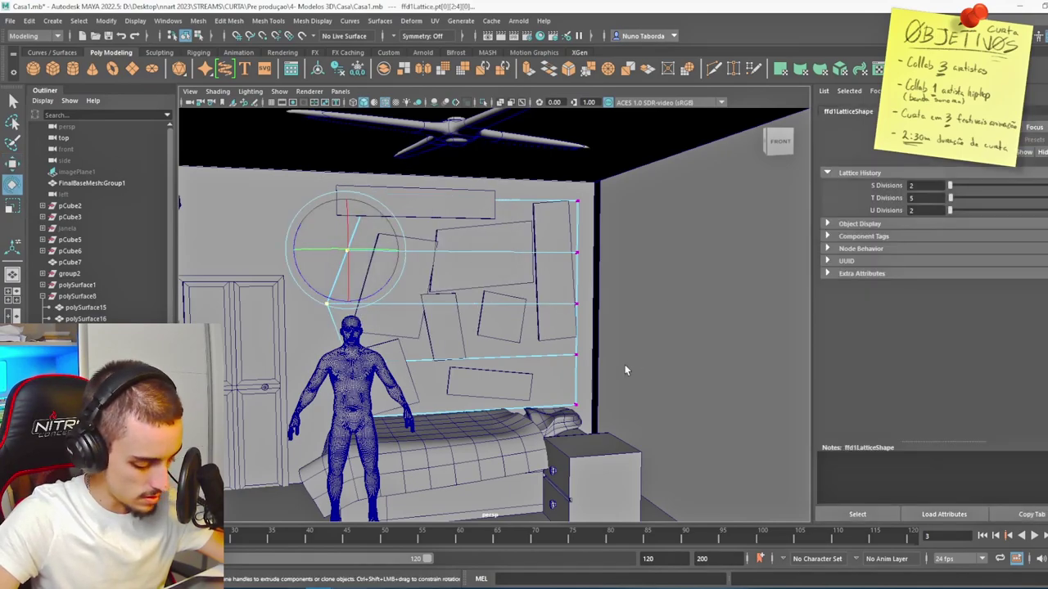
{"action": "left_click_drag", "start_coordinate": [478, 213], "coordinate": [478, 214]}
{"action": "key", "text": "w"}
{"action": "left_click_drag", "start_coordinate": [560, 250], "coordinate": [554, 262]}
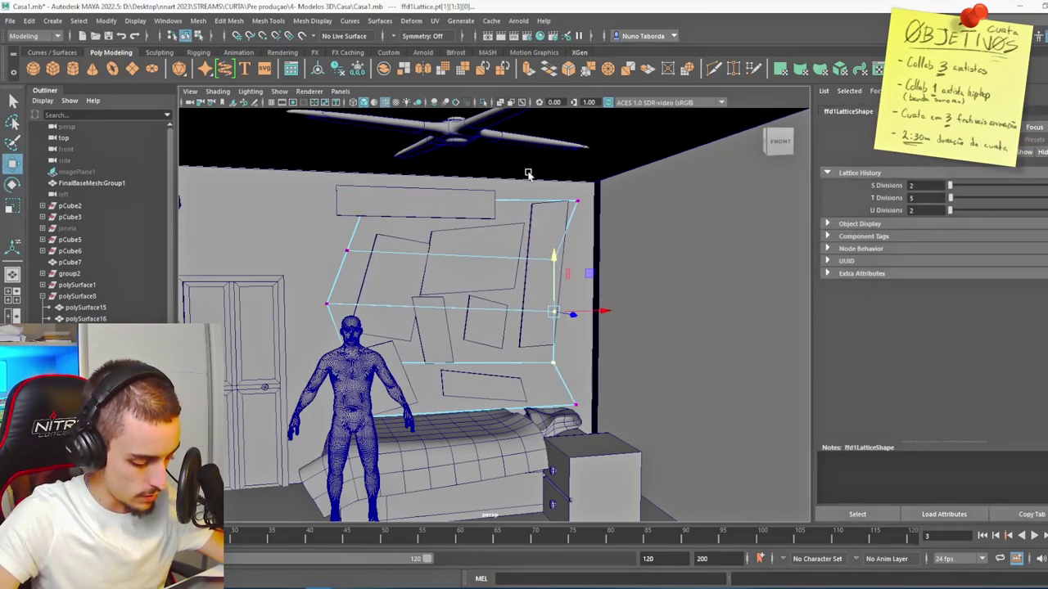
{"action": "left_click_drag", "start_coordinate": [593, 205], "coordinate": [609, 203]}
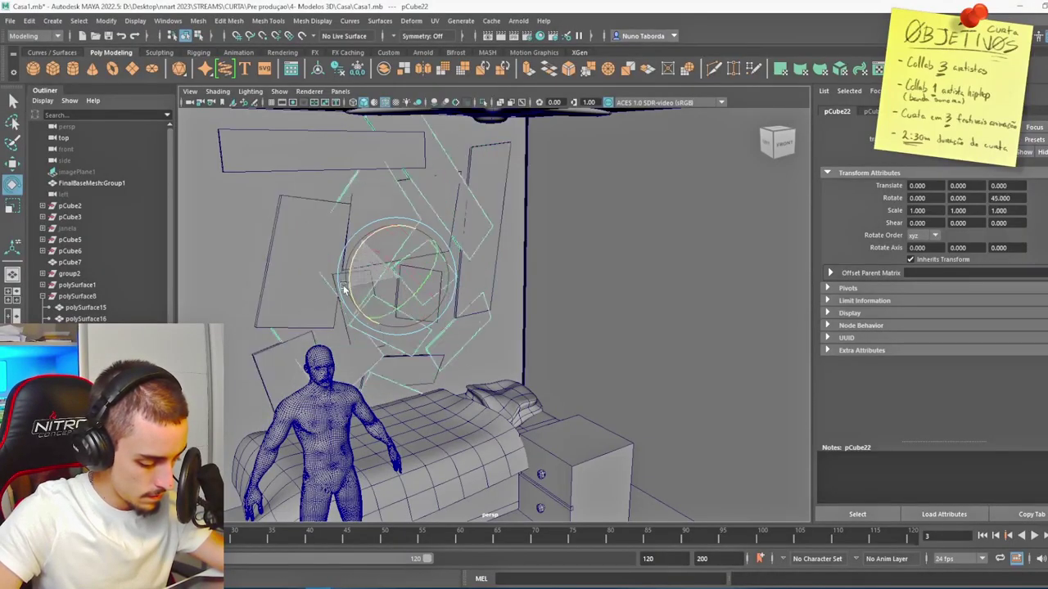
- Rotate the duplicated group of wall panels to 90 degrees about Z and shift it sideways along the wall
{"action": "left_click_drag", "start_coordinate": [344, 289], "coordinate": [329, 316]}
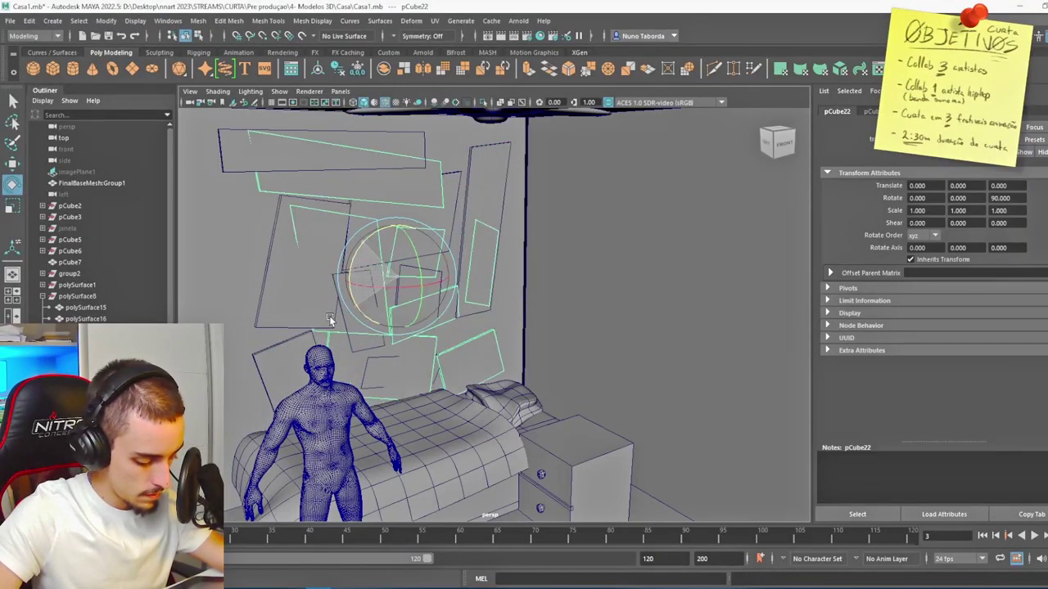
{"action": "left_click", "coordinate": [423, 281]}
{"action": "key", "text": "w"}
{"action": "left_click_drag", "start_coordinate": [423, 281], "coordinate": [492, 270]}
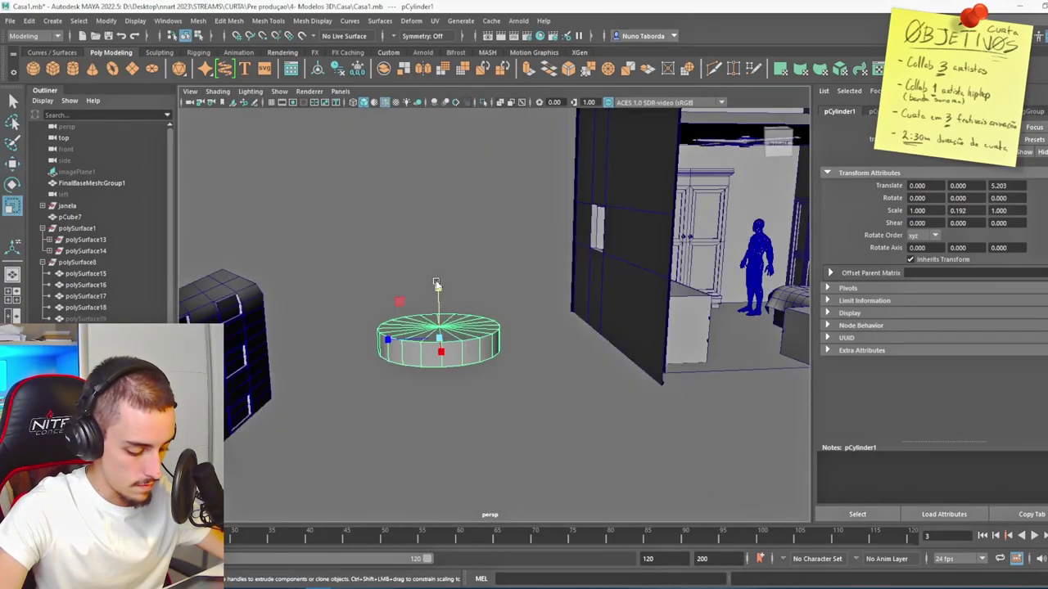
- Scale the new cylinder to about 0.253 in Y as a low, round lamp base
{"action": "key", "text": "r"}
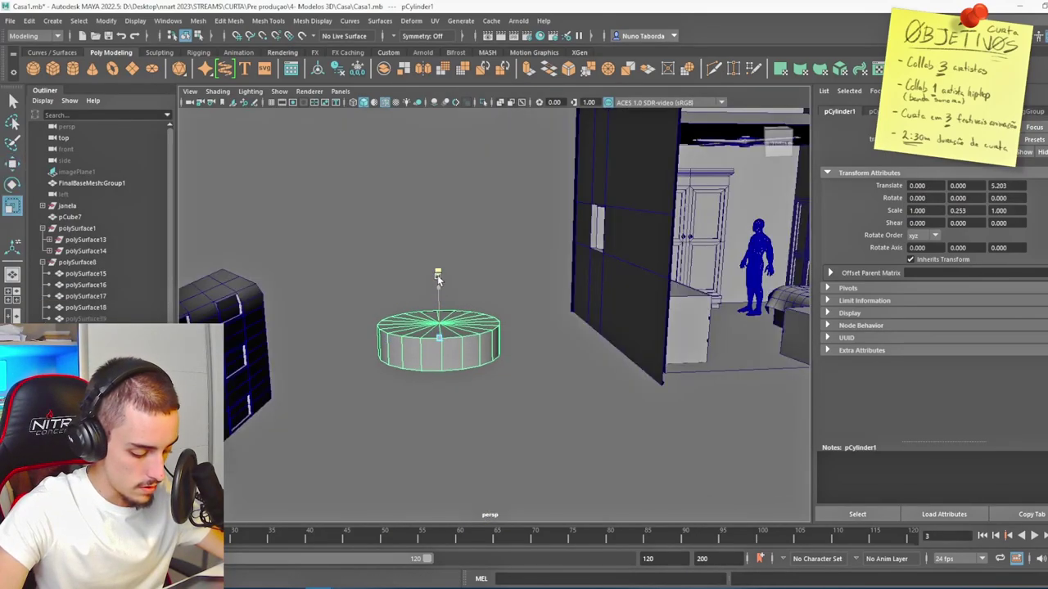
{"action": "middle_click_drag", "start_coordinate": [437, 275], "coordinate": [544, 235], "text": "alt"}
{"action": "left_click_drag", "start_coordinate": [544, 235], "coordinate": [589, 254], "text": "alt"}
{"action": "right_click_drag", "start_coordinate": [589, 253], "coordinate": [723, 275], "text": "shift"}
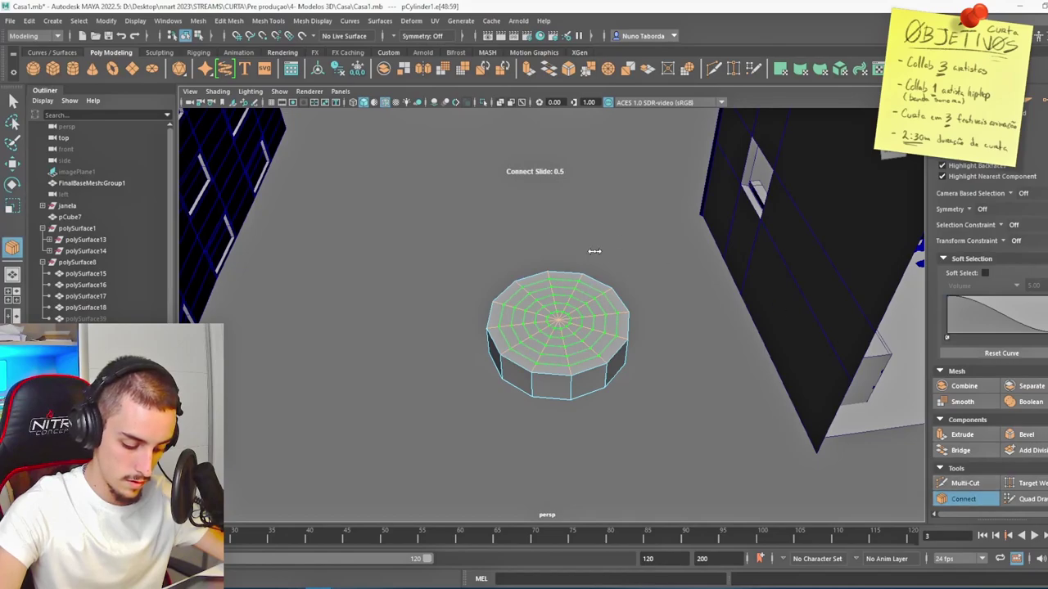
{"action": "key", "text": "Escape"}
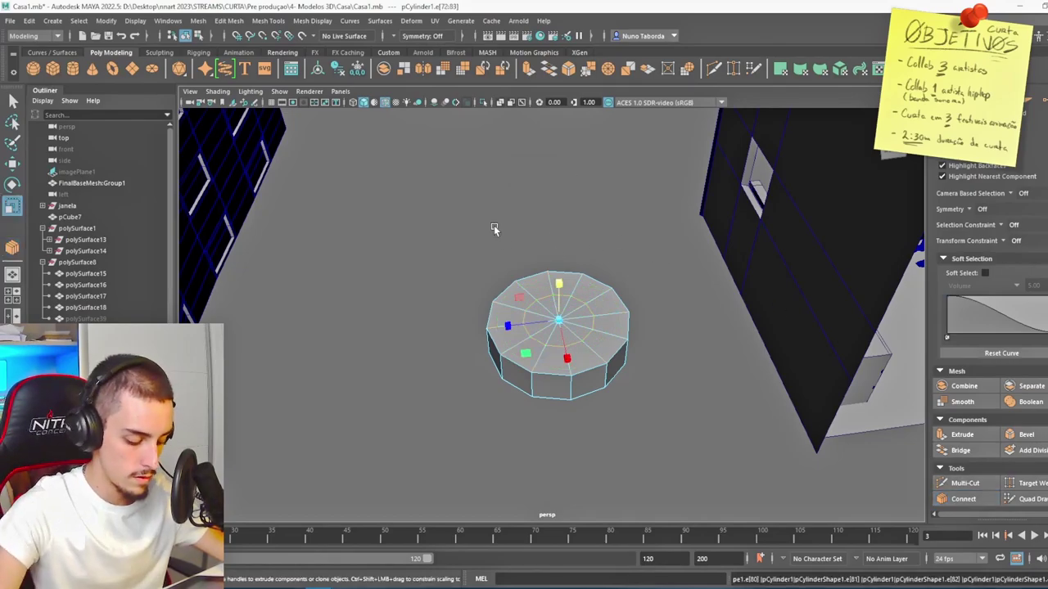
- Extrude the top faces of the lamp base into progressively narrower stacked tiers
{"action": "key", "text": "ctrl+e"}
{"action": "left_click_drag", "start_coordinate": [565, 316], "coordinate": [529, 317]}
{"action": "key", "text": "ctrl+e"}
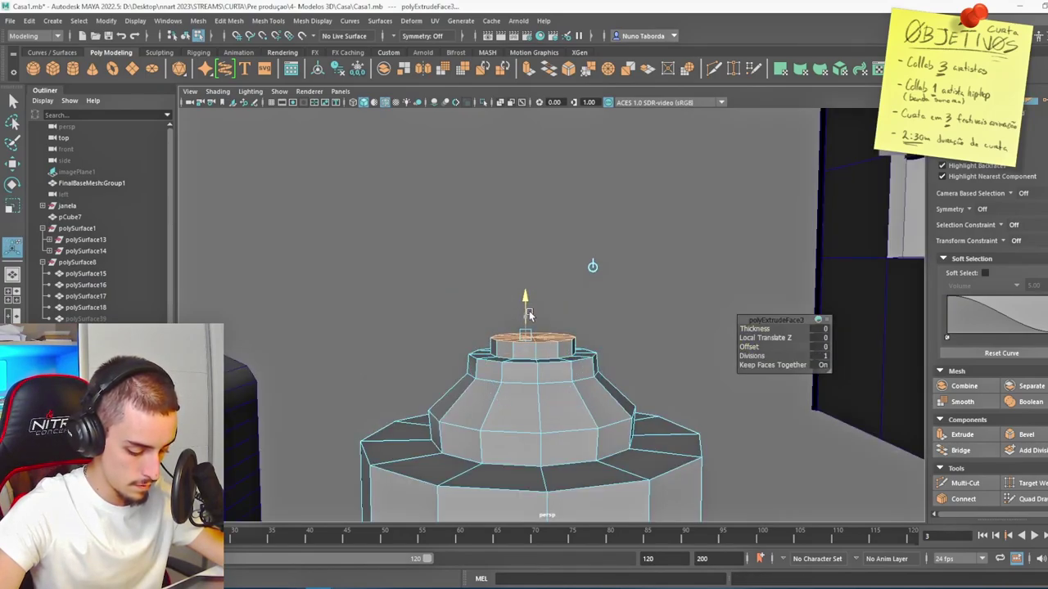
- Extrude the topmost faces of the lamp base upward into a long, thin pole
{"action": "scroll", "coordinate": [529, 315], "scroll_direction": "down", "scroll_amount": 3}
{"action": "key", "text": "ctrl+e"}
{"action": "left_click_drag", "start_coordinate": [543, 279], "coordinate": [548, 190]}
{"action": "scroll", "coordinate": [561, 216], "scroll_direction": "down", "scroll_amount": 4}
{"action": "scroll", "coordinate": [559, 330], "scroll_direction": "down", "scroll_amount": 3}
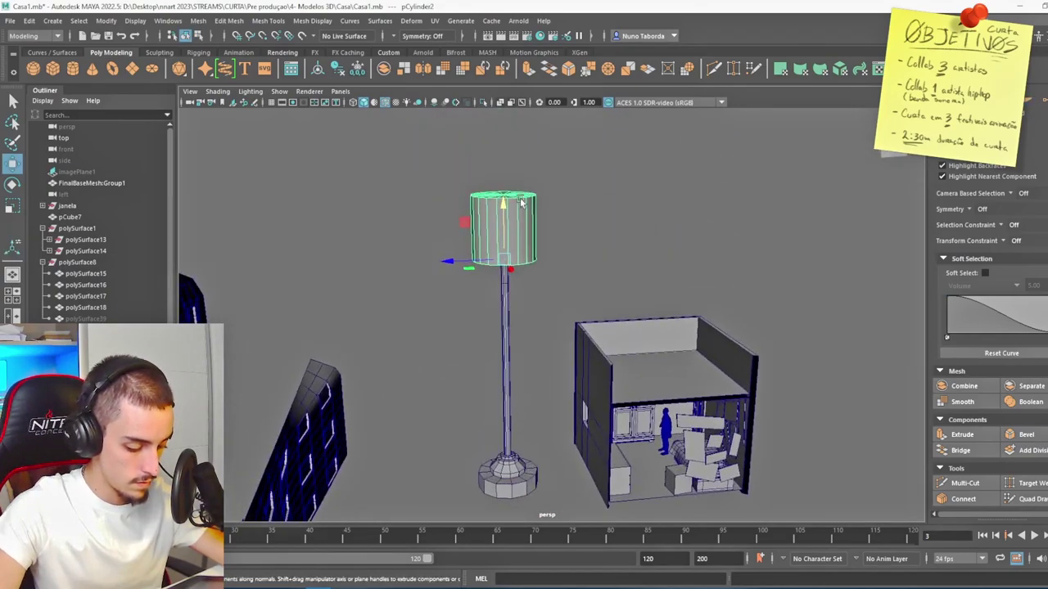
- Insert a connecting edge ring close to the rim on the lampshade's top cap
{"action": "left_click_drag", "start_coordinate": [522, 203], "coordinate": [467, 269], "text": "alt"}
{"action": "scroll", "coordinate": [467, 269], "scroll_direction": "up", "scroll_amount": 5}
{"action": "left_click", "coordinate": [602, 278]}
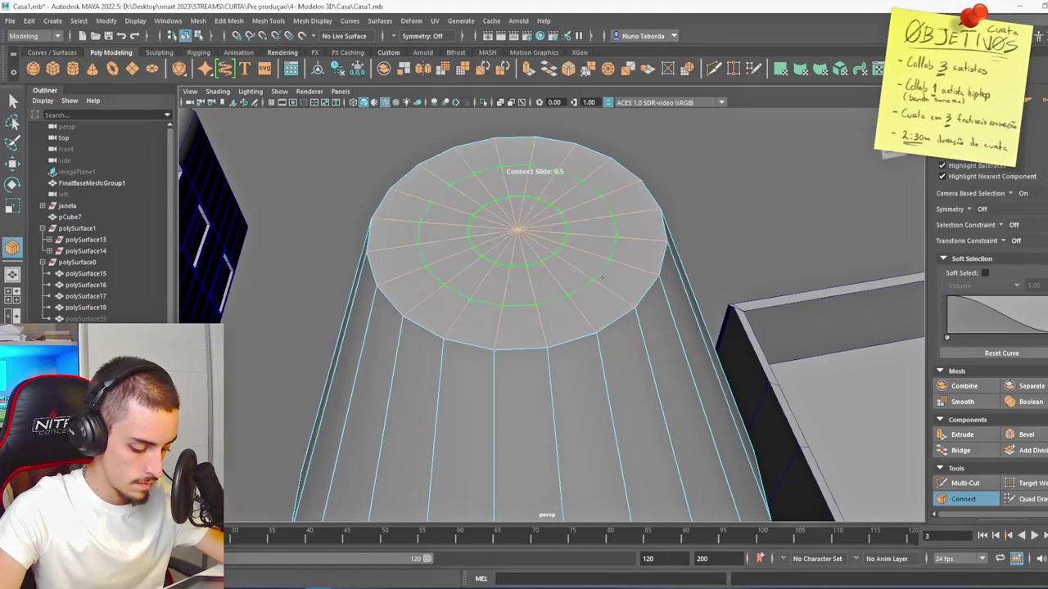
{"action": "key", "text": "q"}
- Delete the inner faces of the lampshade's top and bottom caps, leaving only a narrow rim around each opening
{"action": "key", "text": "F11"}
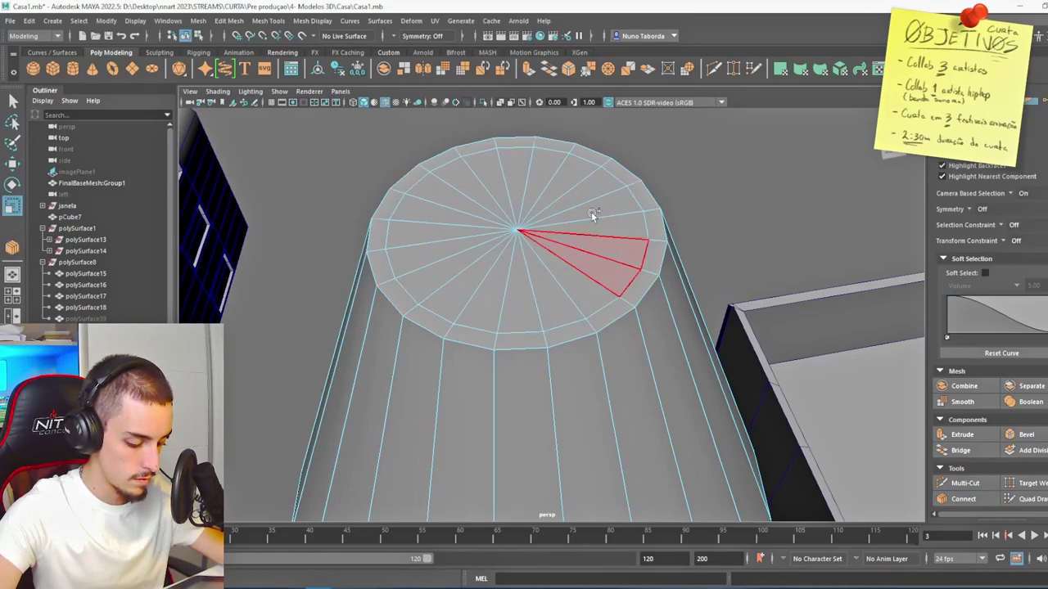
{"action": "left_click_drag", "start_coordinate": [592, 233], "coordinate": [487, 307]}
{"action": "key", "text": "w"}
{"action": "key", "text": "Delete"}
{"action": "left_click", "coordinate": [467, 210]}
{"action": "left_click_drag", "start_coordinate": [468, 210], "coordinate": [597, 313], "text": "alt"}
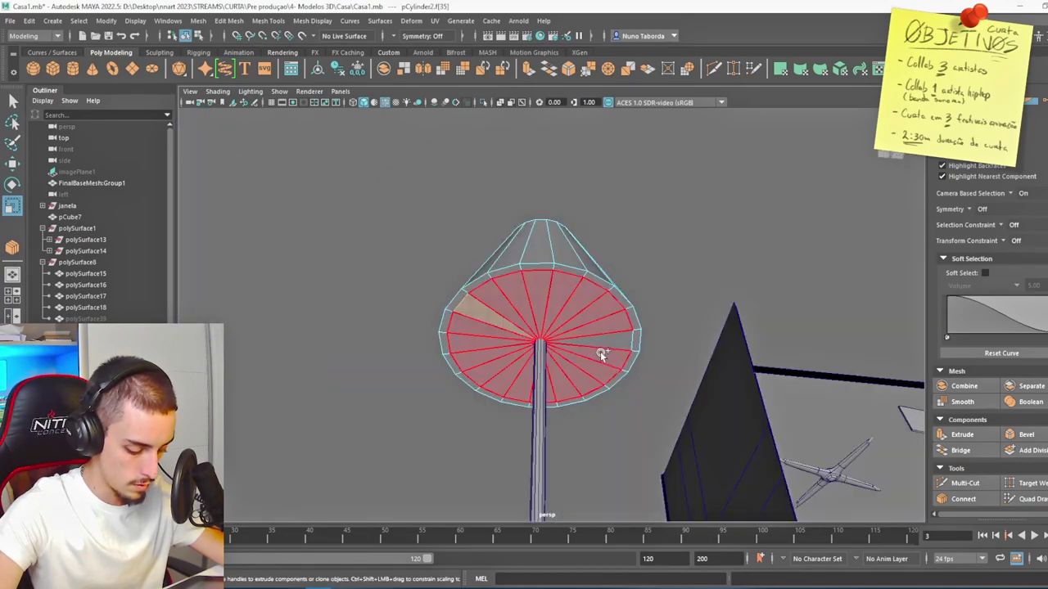
{"action": "left_click_drag", "start_coordinate": [600, 351], "coordinate": [601, 352]}
{"action": "key", "text": "Delete"}
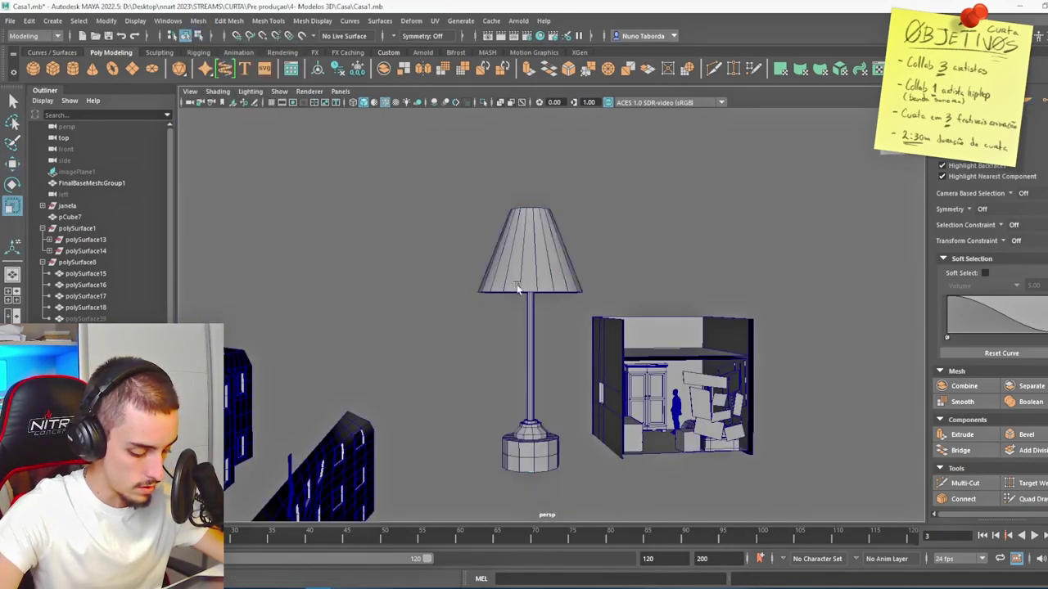
- Scale the finished lamp down and place copies of it on the dresser and the nightstand
{"action": "left_click", "coordinate": [517, 289]}
{"action": "left_click_drag", "start_coordinate": [518, 288], "coordinate": [609, 313], "text": "alt"}
{"action": "scroll", "coordinate": [609, 312], "scroll_direction": "down", "scroll_amount": 5}
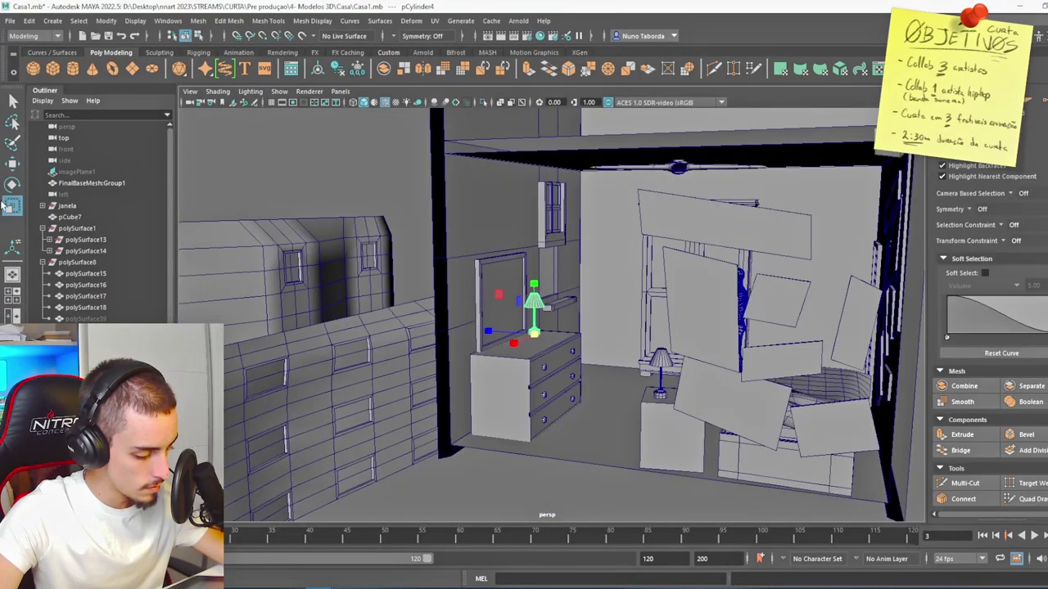
{"action": "key", "text": "ctrl+z"}
- Shape a thin, upright rectangular panel and stand it on the dresser beside the lamp
{"action": "left_click_drag", "start_coordinate": [559, 319], "coordinate": [581, 313]}
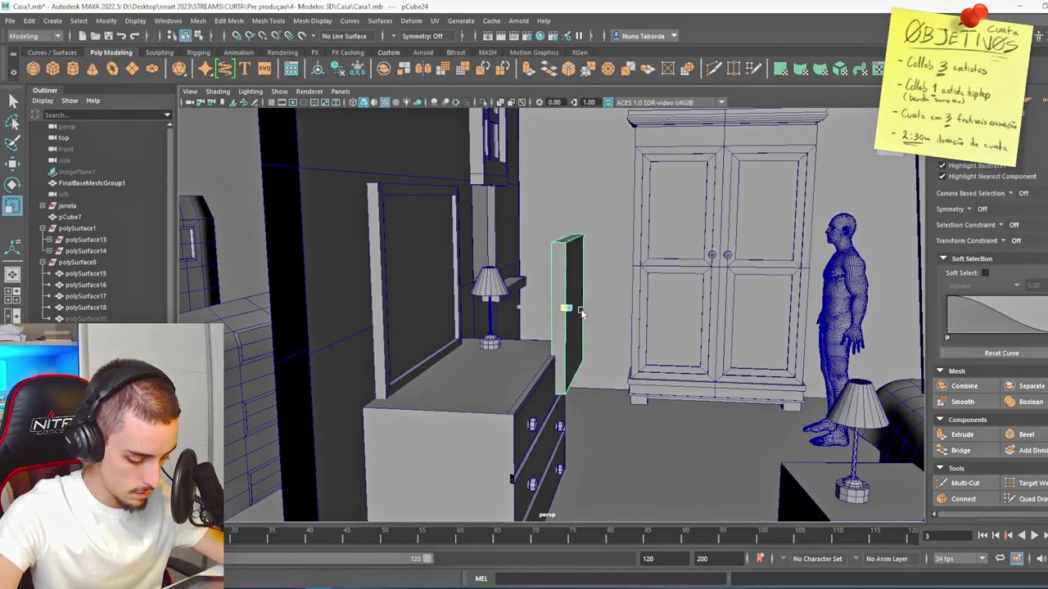
{"action": "key", "text": "ctrl+z"}
{"action": "key", "text": "ctrl+z"}
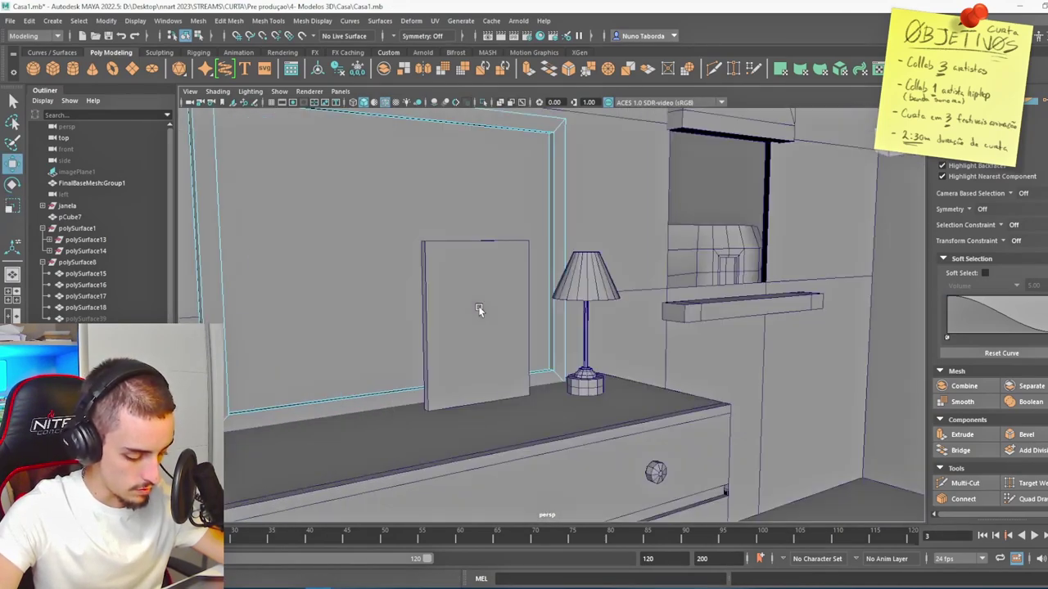
- Extrude the panel's front face with a small inward offset to form a picture-frame border
{"action": "right_click_drag", "start_coordinate": [496, 290], "coordinate": [489, 317]}
{"action": "left_click", "coordinate": [490, 316]}
{"action": "right_click", "coordinate": [554, 284], "text": "shift"}
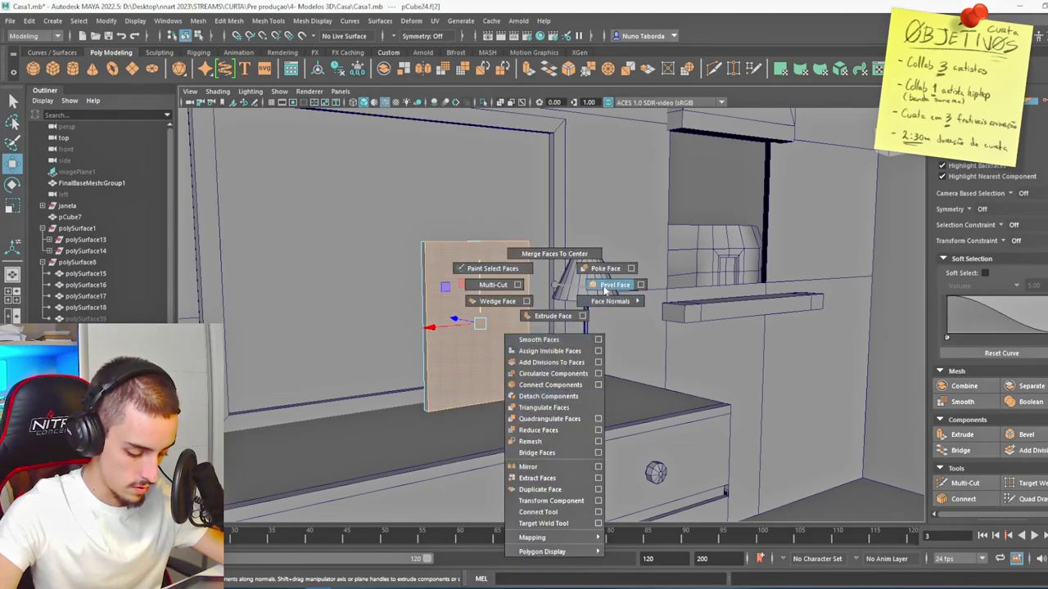
{"action": "right_click_drag", "start_coordinate": [584, 421], "coordinate": [553, 316], "text": "shift"}
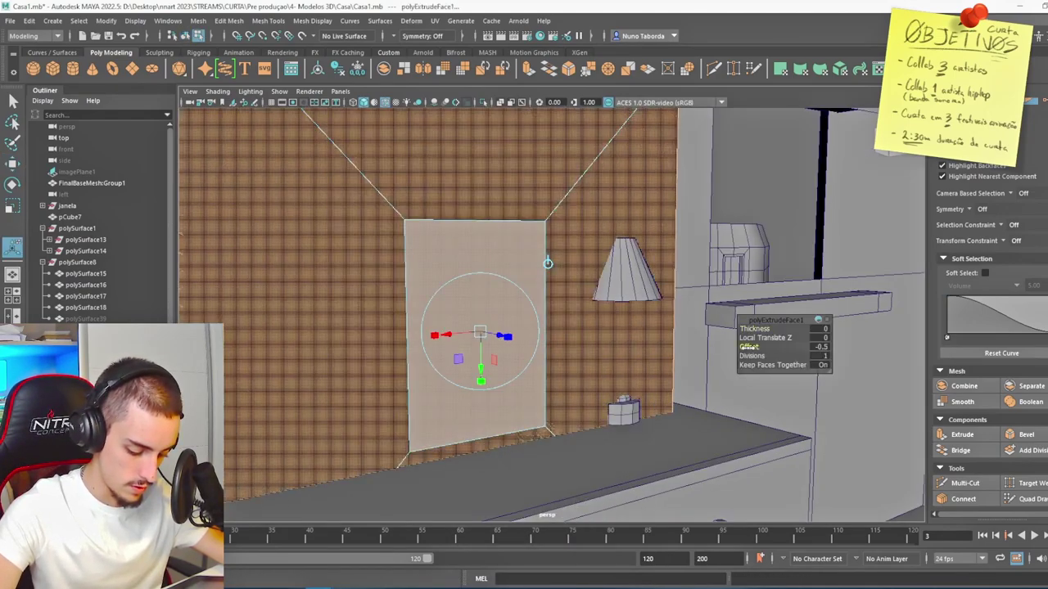
{"action": "double_click", "coordinate": [819, 347]}
{"action": "key", "text": "Return"}
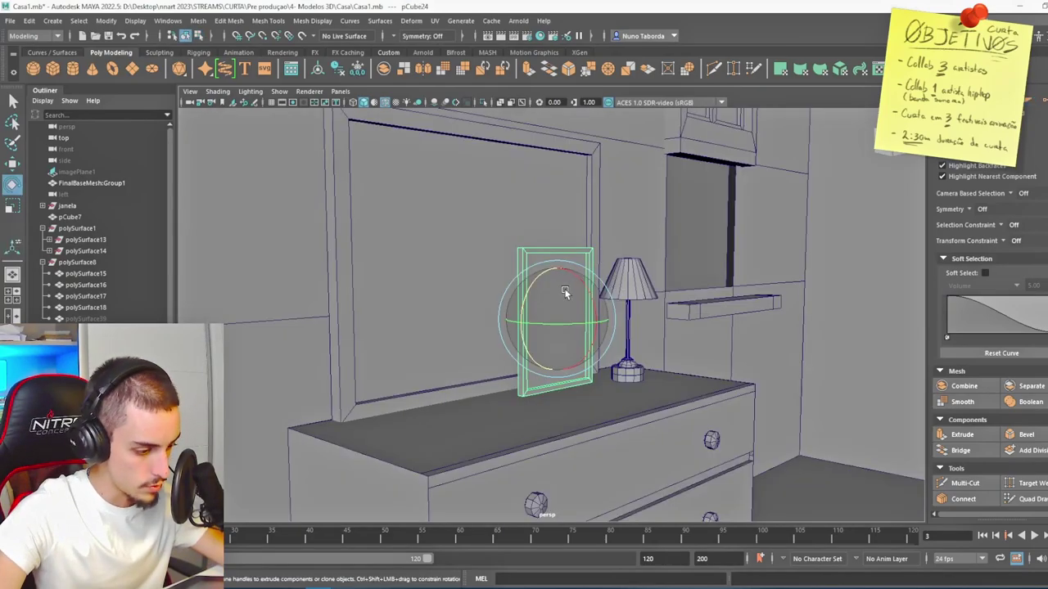
- Move the picture frame's pivot to its bottom edge and tilt the frame backward
{"action": "key", "text": "F11"}
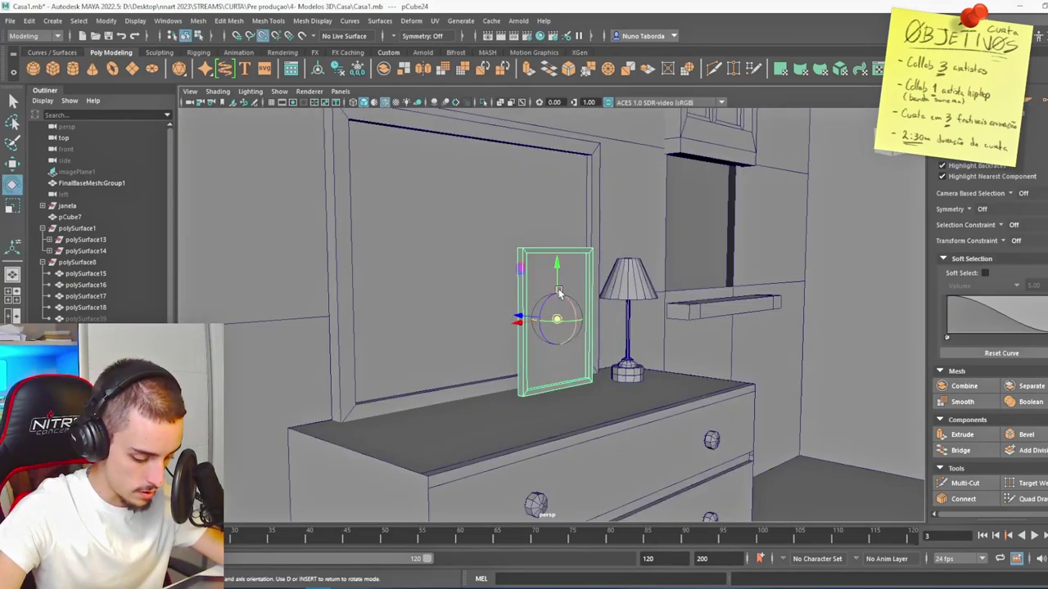
{"action": "left_click_drag", "start_coordinate": [559, 321], "coordinate": [461, 415]}
{"action": "key", "text": "d"}
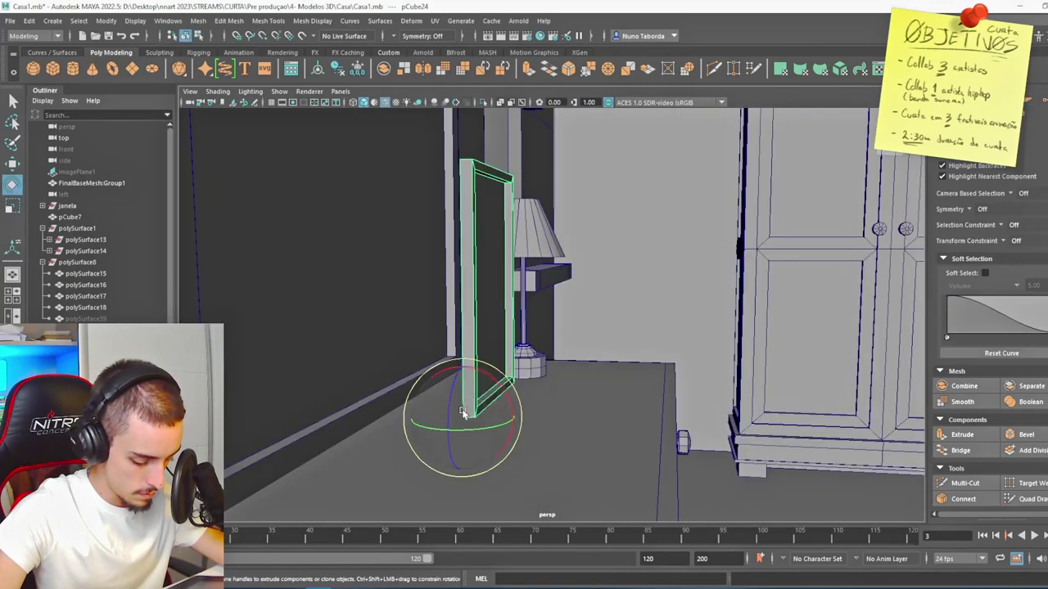
{"action": "left_click_drag", "start_coordinate": [488, 381], "coordinate": [556, 419]}
- Position the smallest frame copy near the dresser's front edge, and combine the cluster of small frames into one mesh
{"action": "key", "text": "w"}
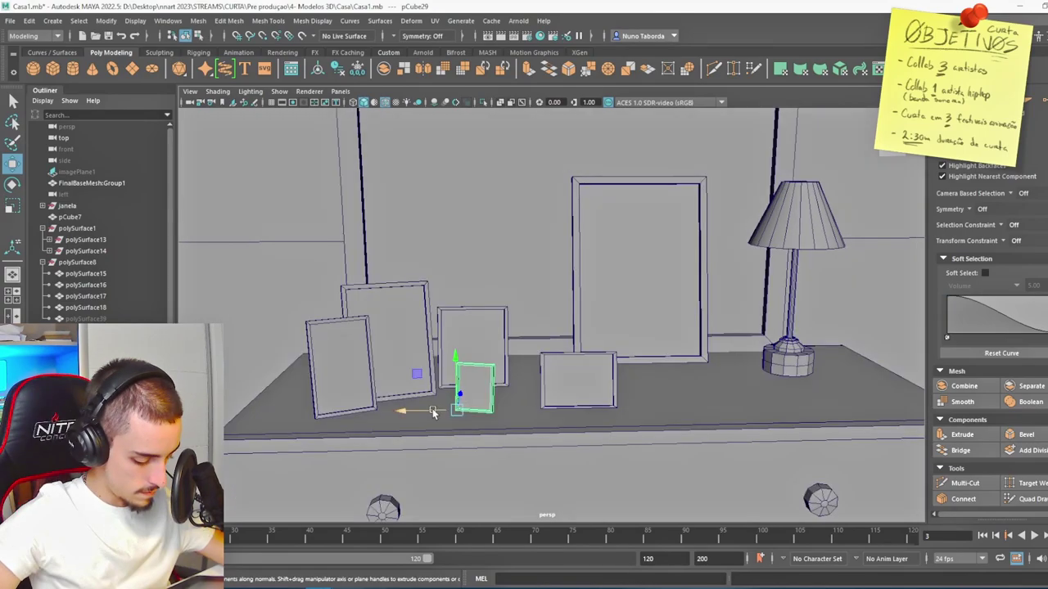
{"action": "left_click_drag", "start_coordinate": [448, 408], "coordinate": [432, 412]}
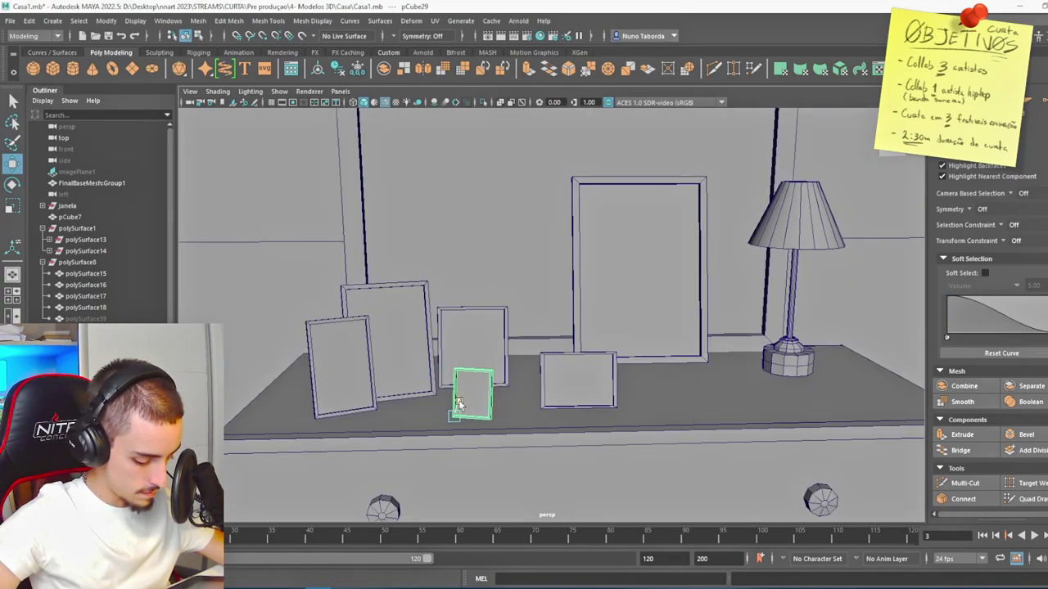
{"action": "left_click", "coordinate": [197, 21]}
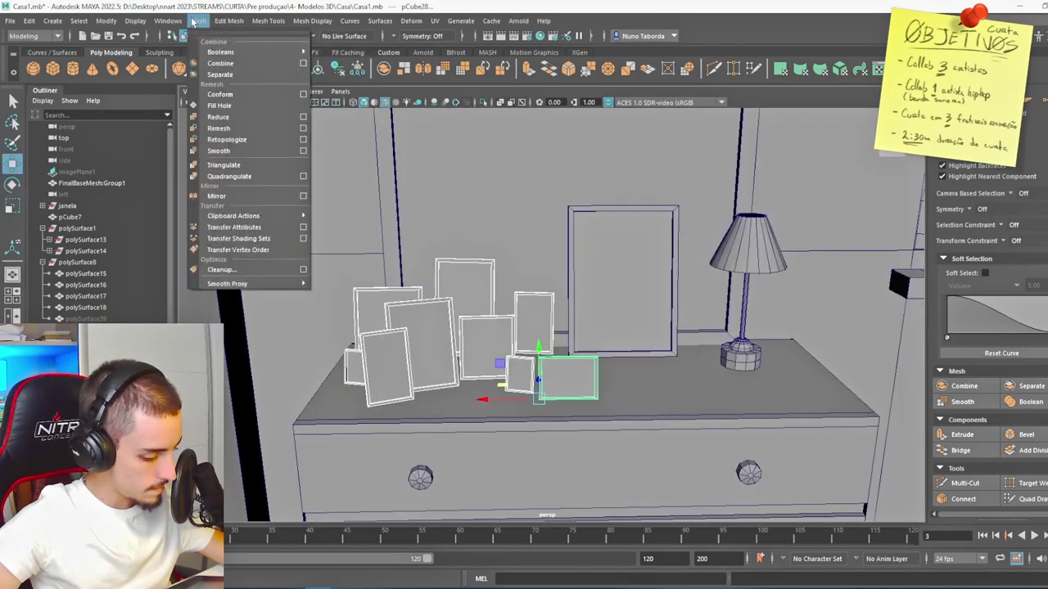
{"action": "left_click", "coordinate": [220, 63]}
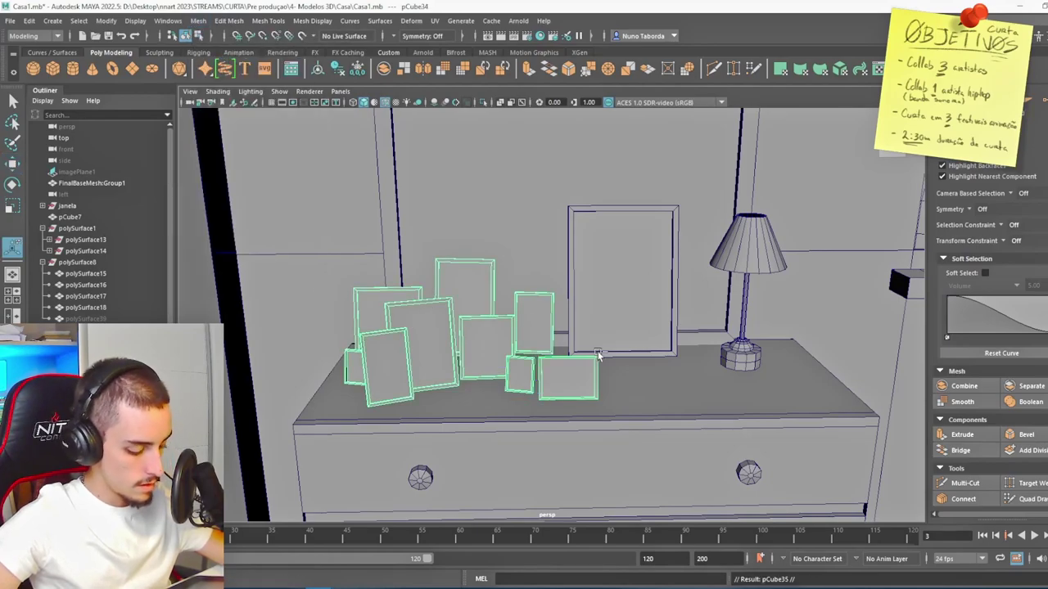
- Mirror the combined frames to the other half of the dresser and separate them into individual pieces
{"action": "left_click", "coordinate": [13, 162]}
{"action": "left_click_drag", "start_coordinate": [450, 335], "coordinate": [687, 327], "text": "shift"}
{"action": "middle_click_drag", "start_coordinate": [687, 327], "coordinate": [543, 342], "text": "alt"}
{"action": "right_click_drag", "start_coordinate": [533, 302], "coordinate": [537, 401], "text": "shift"}
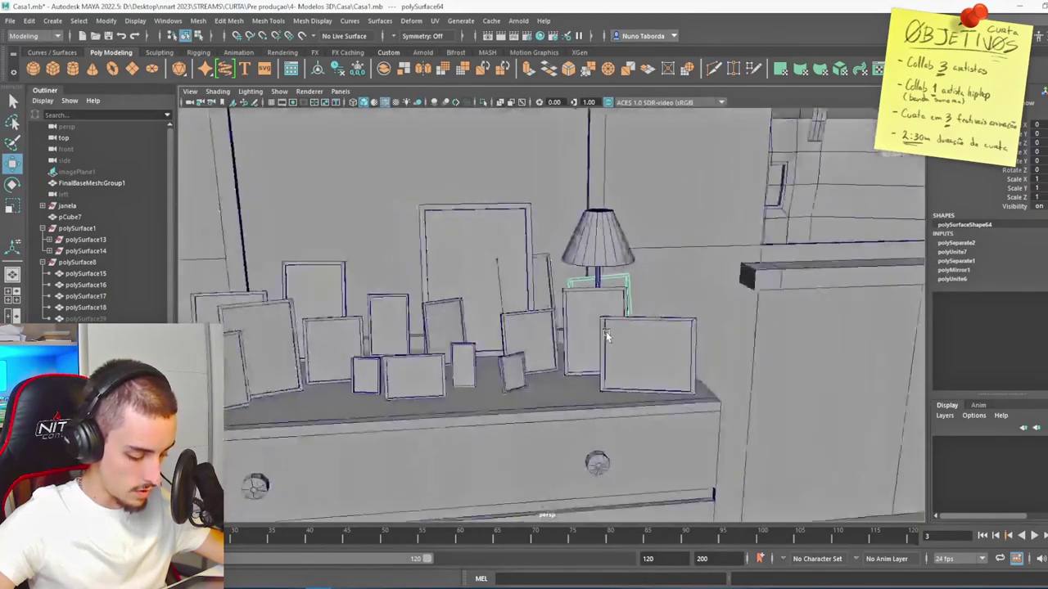
- Reposition individual mirrored frames around the lamp to break up the symmetry of the arrangement
{"action": "scroll", "coordinate": [553, 311], "scroll_direction": "up", "scroll_amount": 5}
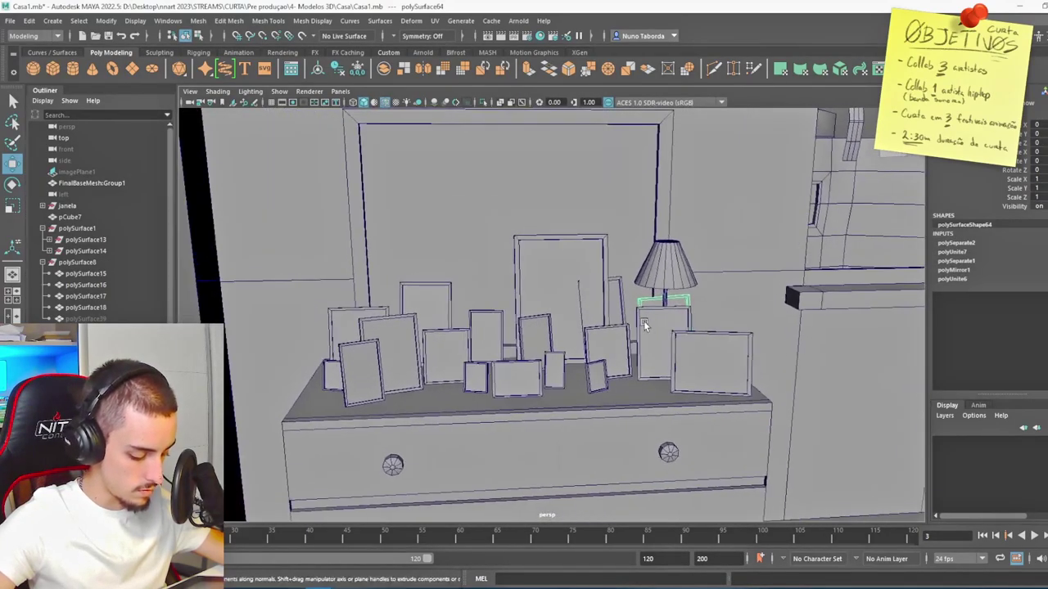
{"action": "left_click", "coordinate": [587, 313]}
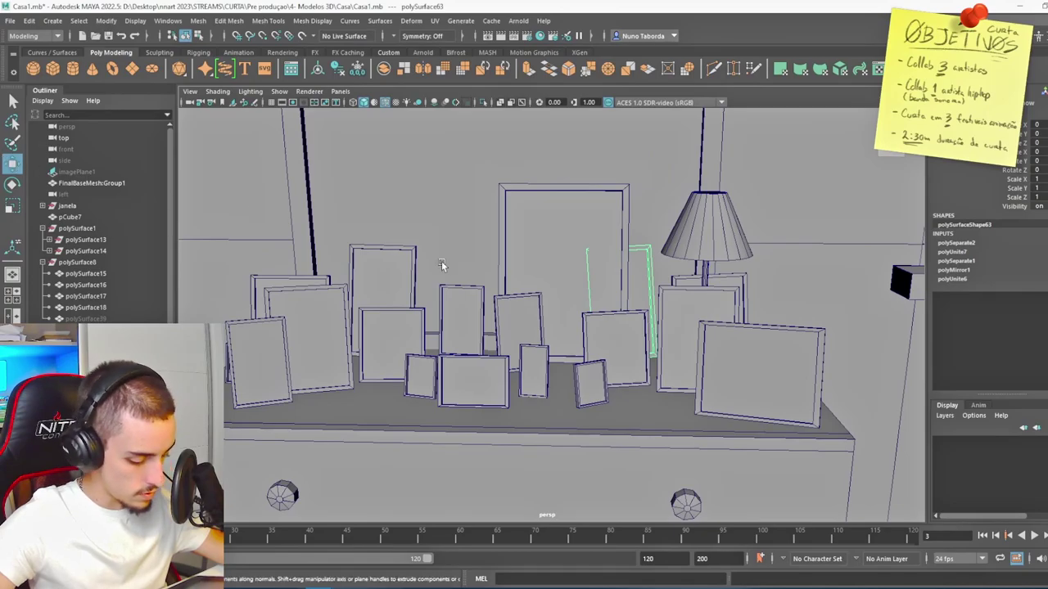
{"action": "scroll", "coordinate": [593, 240], "scroll_direction": "down", "scroll_amount": 5}
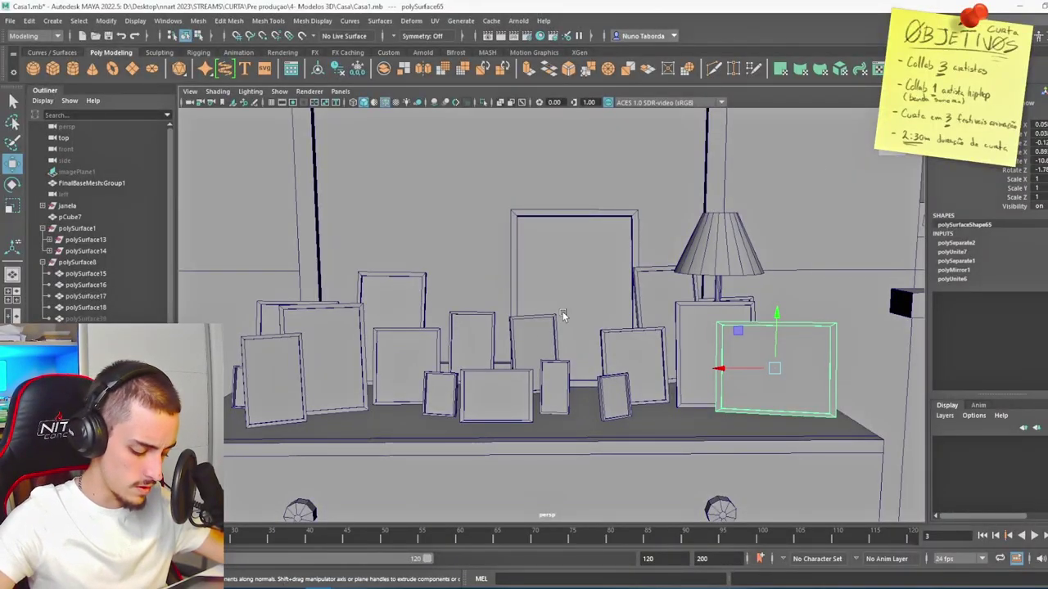
{"action": "scroll", "coordinate": [556, 317], "scroll_direction": "down", "scroll_amount": 4}
{"action": "scroll", "coordinate": [581, 297], "scroll_direction": "up", "scroll_amount": 3}
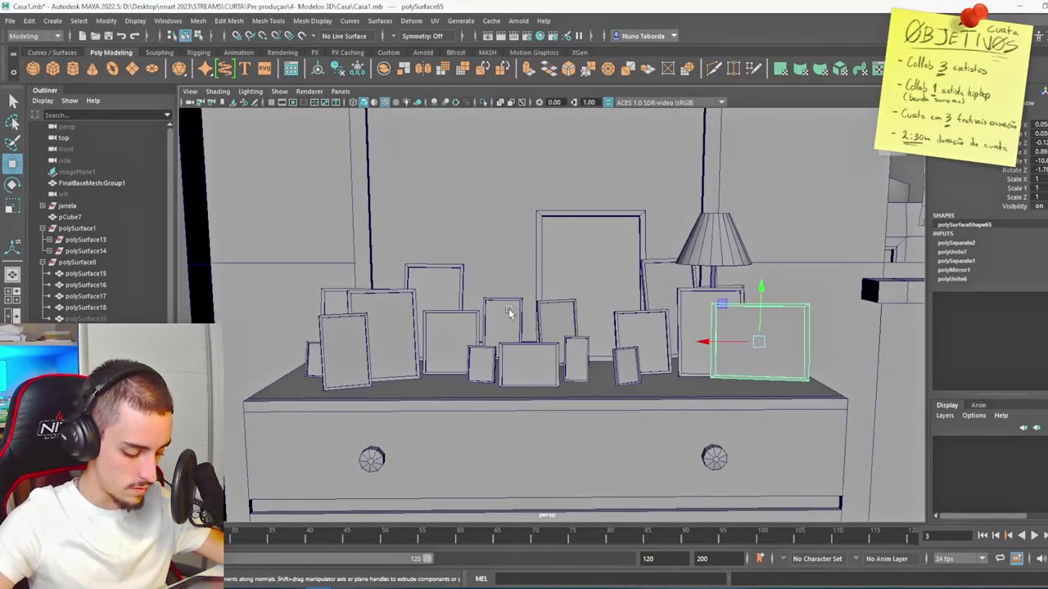
- Create a cube on the bedroom floor and build a MASH network from it with a Random node
{"action": "left_click_drag", "start_coordinate": [508, 312], "coordinate": [596, 374], "text": "alt"}
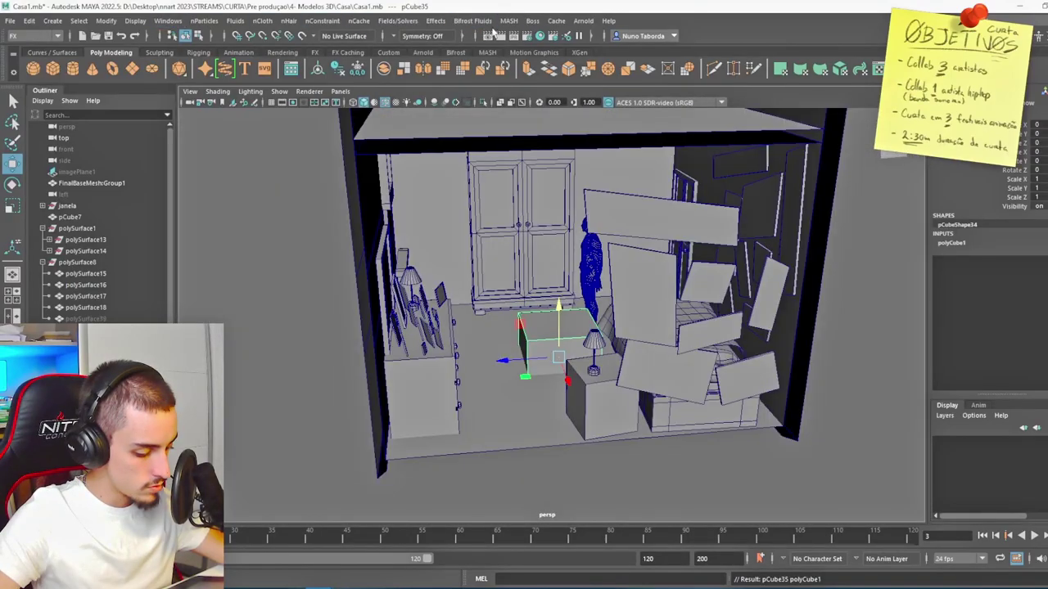
{"action": "left_click", "coordinate": [508, 20]}
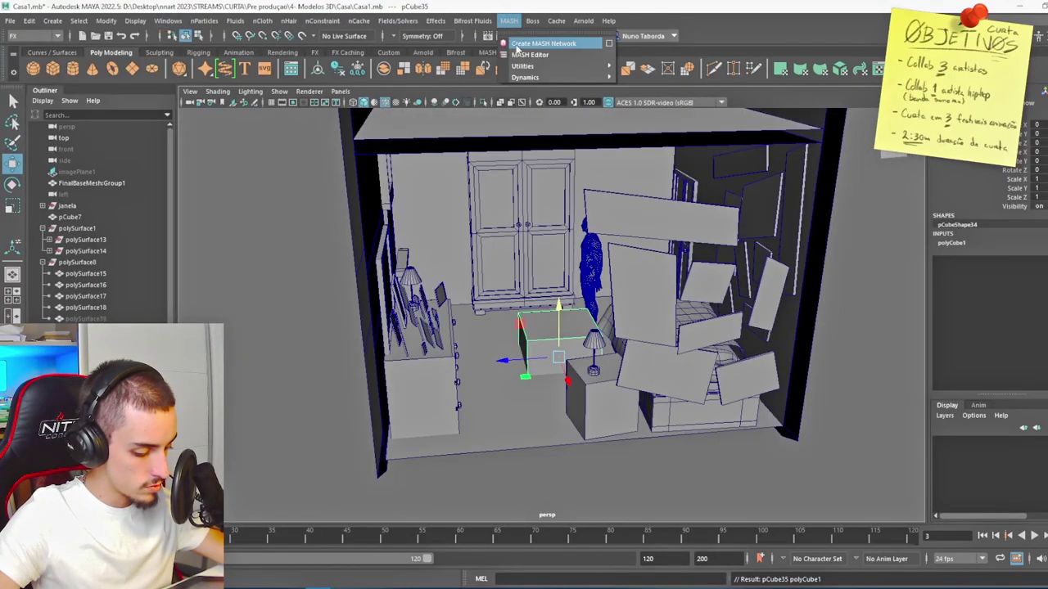
{"action": "left_click", "coordinate": [541, 43]}
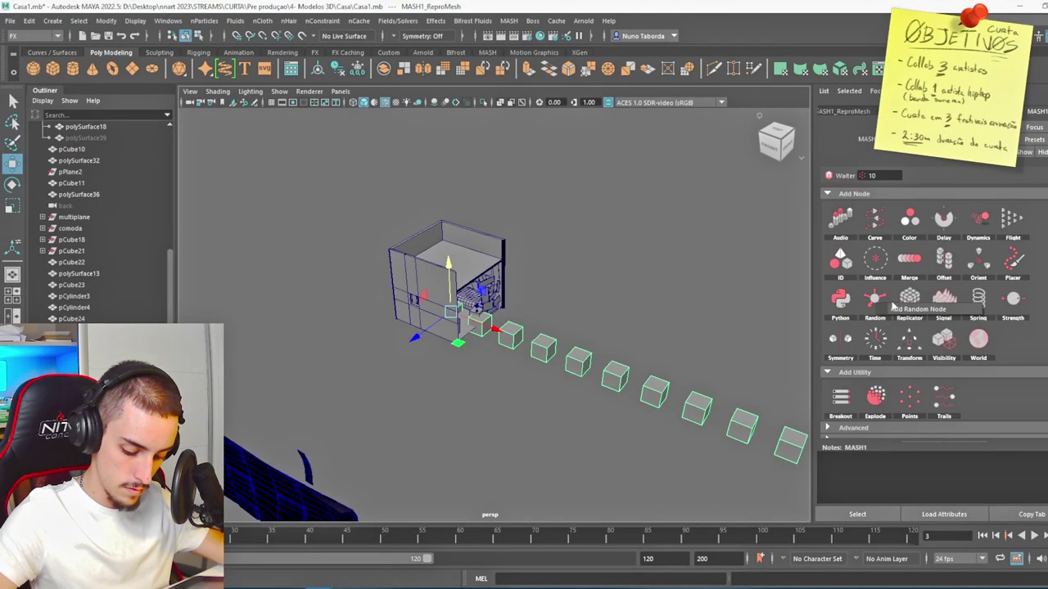
{"action": "left_click", "coordinate": [895, 307]}
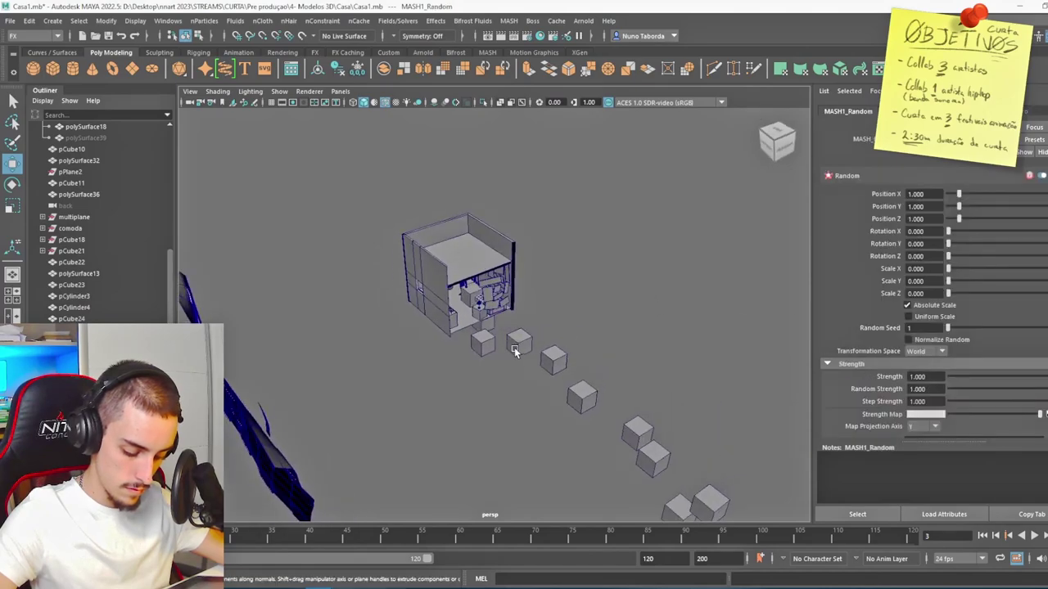
- Scatter the cube copies with random position Y 2.408 and Z 5.602, rotation 46.178, 68.796, 46.178, scale X 1.780, Z 0.785, and seed 20
{"action": "left_click_drag", "start_coordinate": [962, 221], "coordinate": [970, 220]}
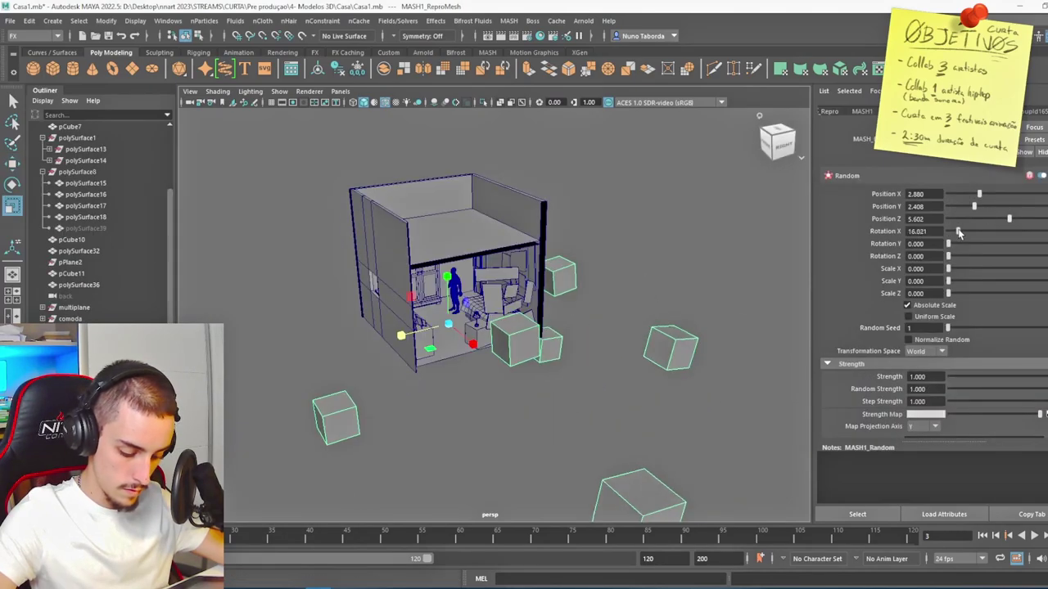
{"action": "left_click_drag", "start_coordinate": [972, 233], "coordinate": [989, 244]}
{"action": "left_click_drag", "start_coordinate": [949, 256], "coordinate": [968, 271]}
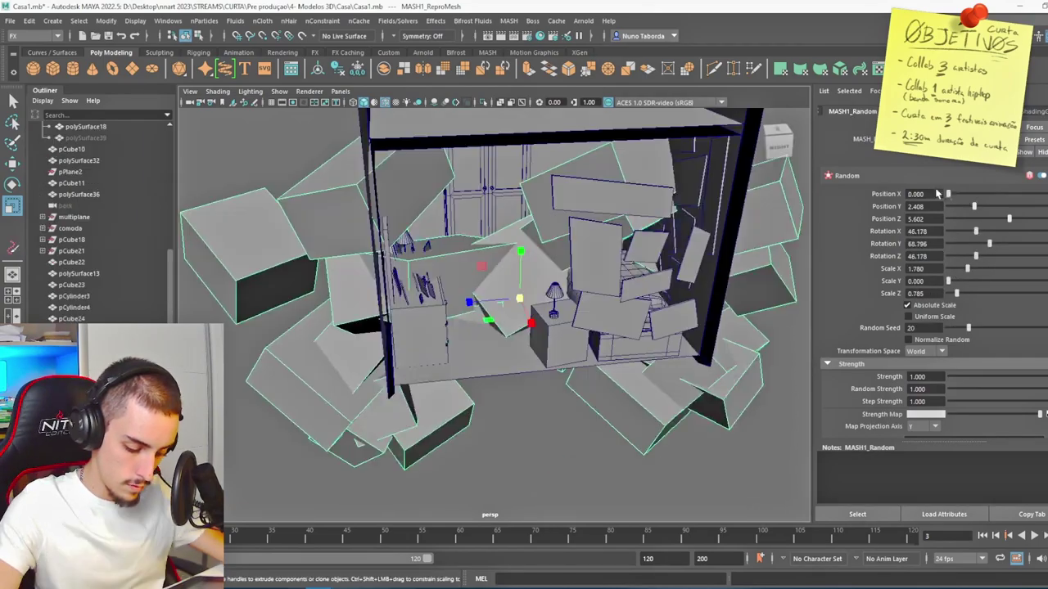
- Tighten the cube scatter with random position X 1.937, Y 0, Z 2.880, scale X 0.366, scale Z 1.047 and random seed 16
{"action": "left_click_drag", "start_coordinate": [949, 194], "coordinate": [973, 195]}
{"action": "left_click_drag", "start_coordinate": [968, 327], "coordinate": [964, 329]}
{"action": "key", "text": "ctrl+z"}
{"action": "key", "text": "ctrl+z"}
{"action": "key", "text": "ctrl+z"}
{"action": "key", "text": "ctrl+z"}
{"action": "key", "text": "ctrl+z"}
{"action": "key", "text": "ctrl+z"}
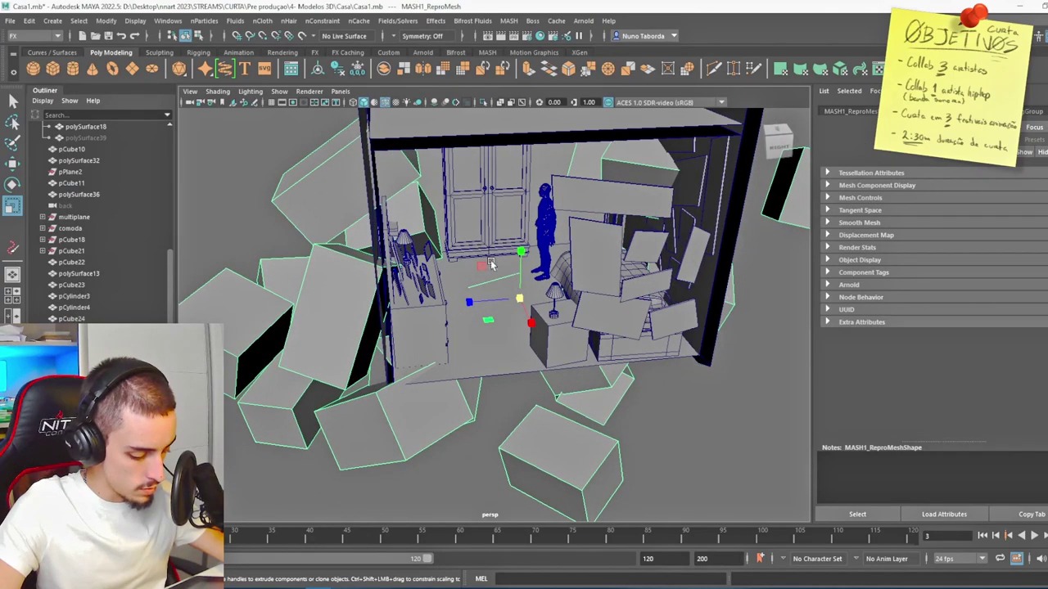
{"action": "key", "text": "ctrl+z"}
{"action": "key", "text": "ctrl+z"}
{"action": "key", "text": "ctrl+z"}
{"action": "key", "text": "ctrl+z"}
{"action": "left_click_drag", "start_coordinate": [262, 300], "coordinate": [357, 244], "text": "alt"}
{"action": "key", "text": "shift+z"}
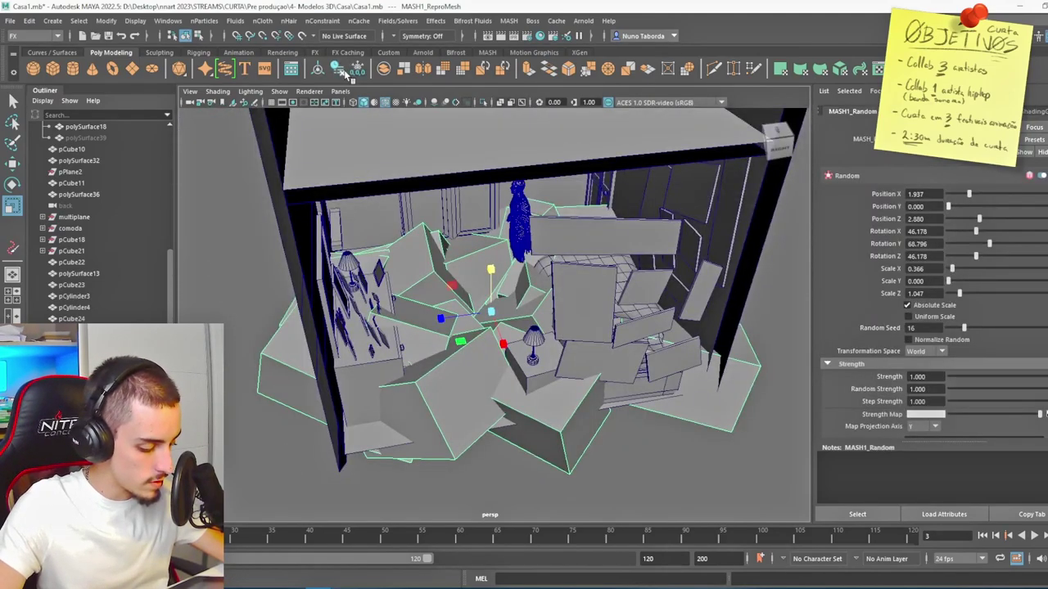
- Scale the scattered cubes down into a small heap on the bedroom floor between the dresser and the bed
{"action": "key", "text": "ctrl+z"}
{"action": "key", "text": "ctrl+z"}
{"action": "key", "text": "ctrl+z"}
{"action": "key", "text": "ctrl+z"}
{"action": "key", "text": "ctrl+z"}
{"action": "key", "text": "ctrl+z"}
{"action": "key", "text": "f"}
{"action": "key", "text": "w"}
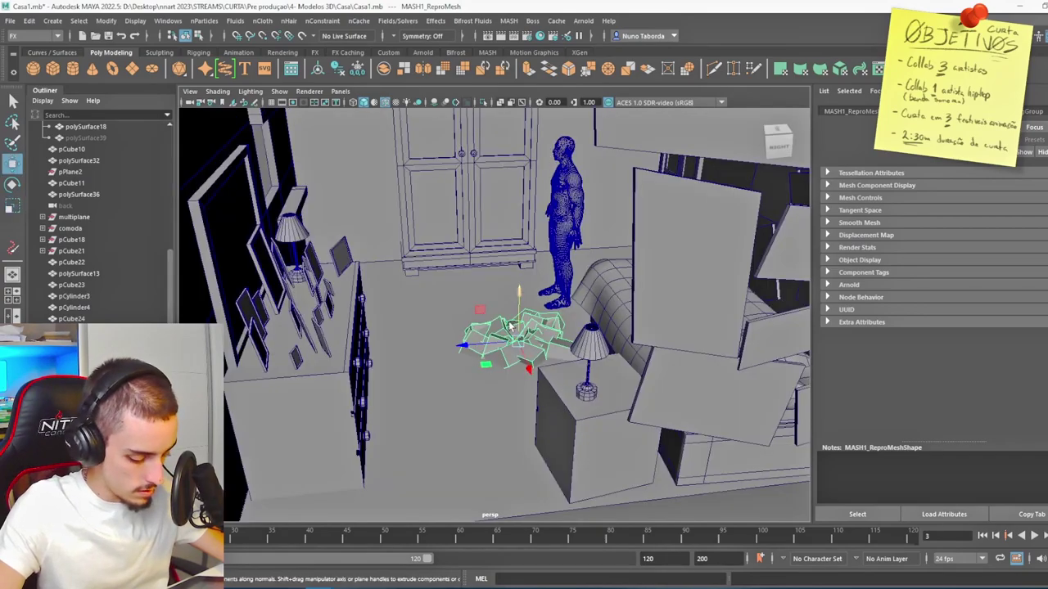
- Move the small heap across the floor toward the corner between the dresser and the wardrobe
{"action": "key", "text": "ctrl+z"}
{"action": "key", "text": "ctrl+z"}
{"action": "key", "text": "ctrl+z"}
{"action": "key", "text": "ctrl+z"}
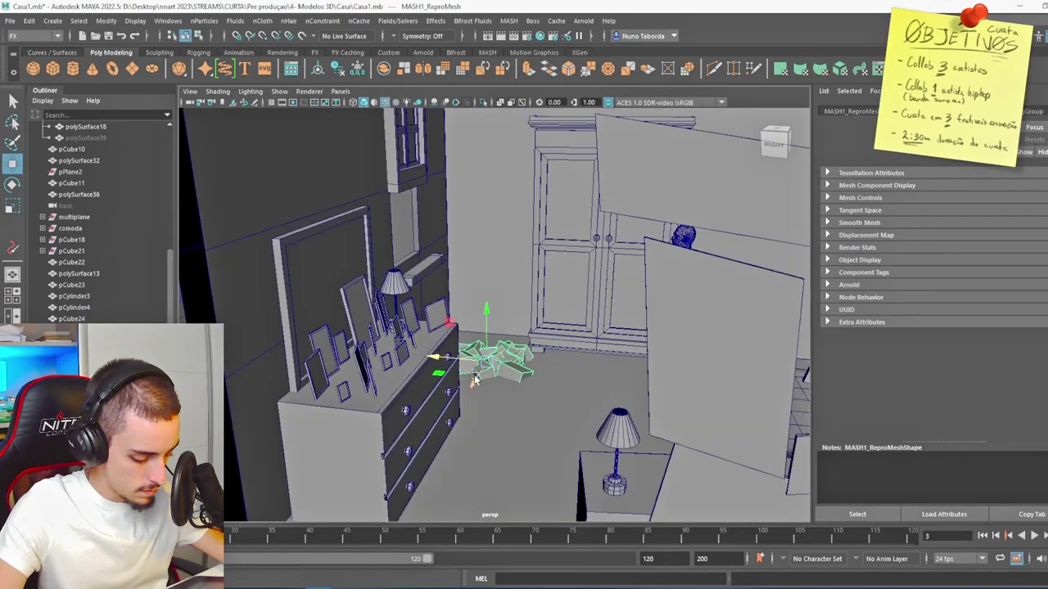
- Duplicate the heap in front of the dresser, beside the bed and before the wardrobe, rotating the copies to vary them
{"action": "left_click_drag", "start_coordinate": [442, 315], "coordinate": [535, 362], "text": "alt"}
{"action": "key", "text": "e"}
{"action": "key", "text": "ctrl+z"}
{"action": "key", "text": "ctrl+z"}
{"action": "key", "text": "ctrl+z"}
{"action": "key", "text": "ctrl+z"}
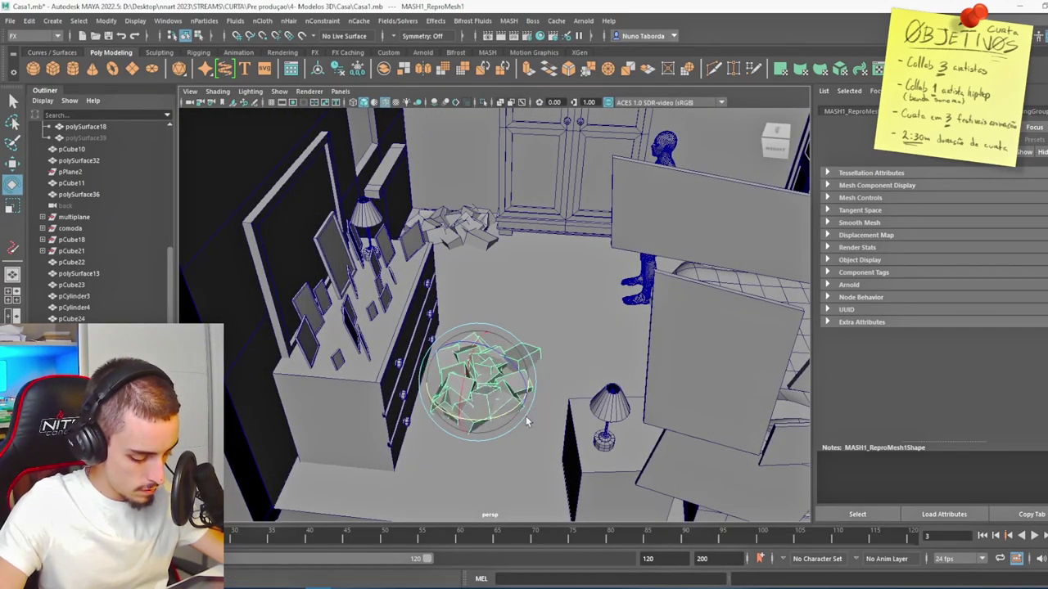
{"action": "key", "text": "ctrl+z"}
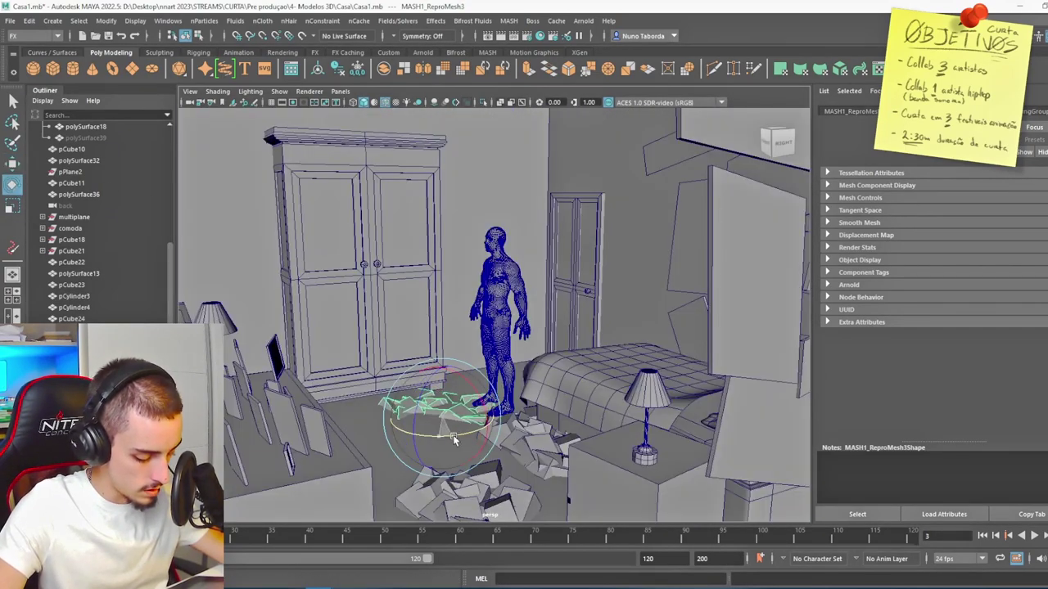
- Enlarge the flattened heap in front of the wardrobe and shift it along the floor toward the dresser
{"action": "left_click", "coordinate": [13, 164]}
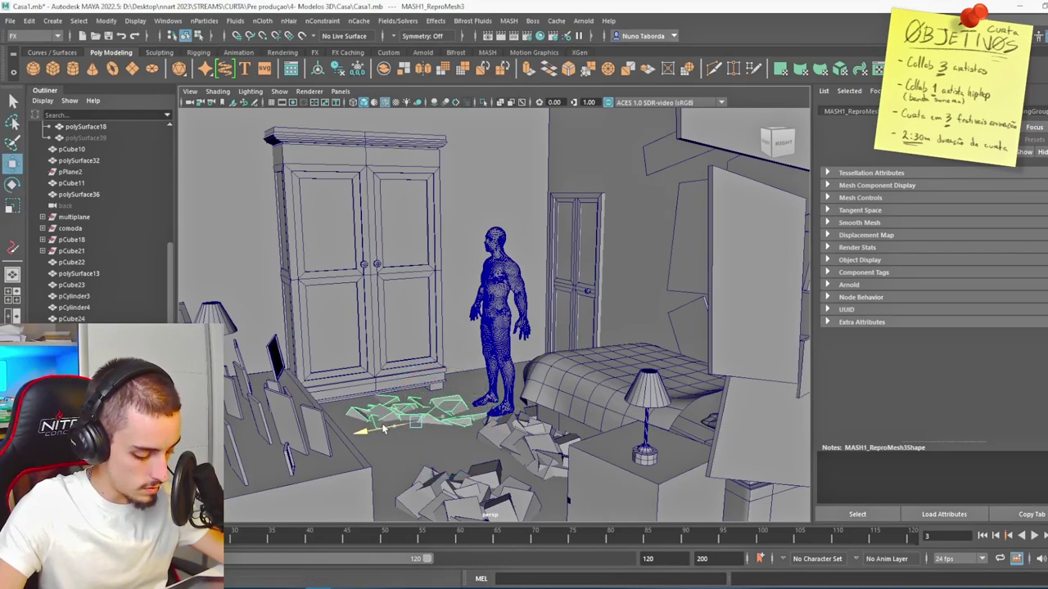
{"action": "key", "text": "ctrl+z"}
{"action": "key", "text": "ctrl+z"}
{"action": "key", "text": "ctrl+z"}
{"action": "key", "text": "ctrl+z"}
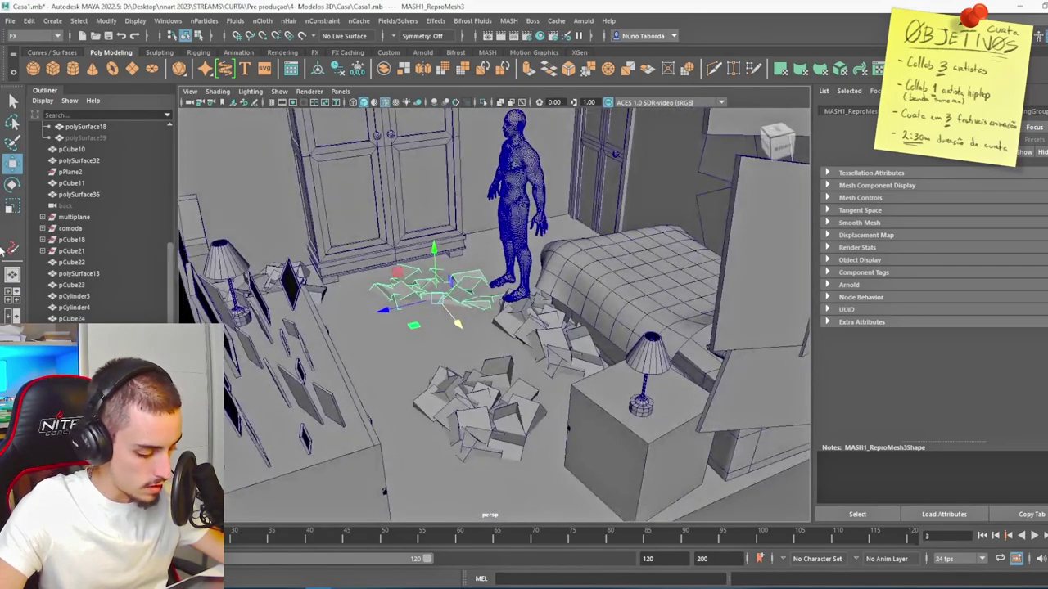
{"action": "key", "text": "ctrl+z"}
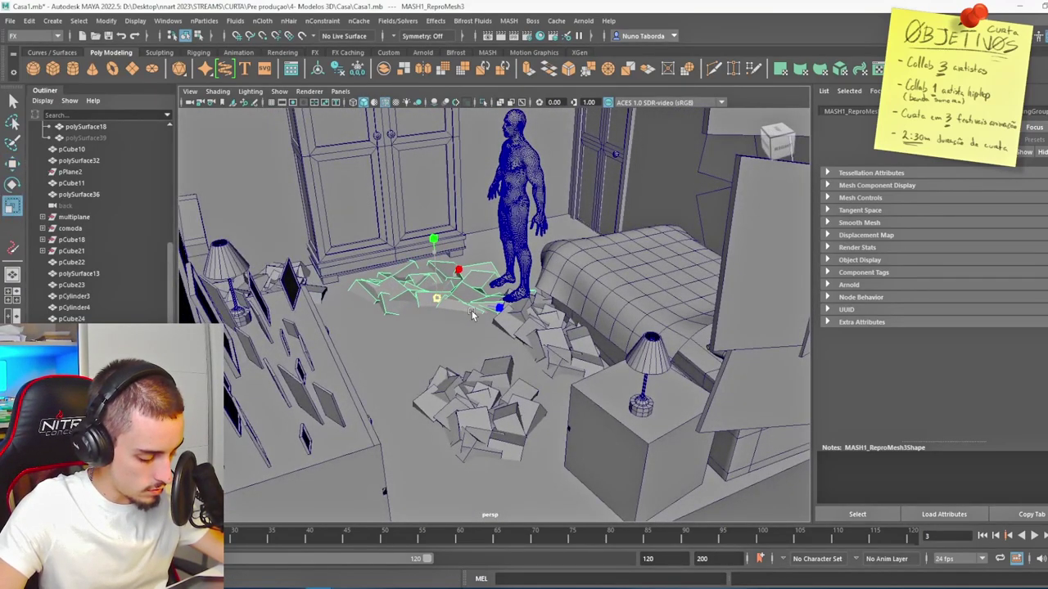
{"action": "key", "text": "ctrl+z"}
{"action": "key", "text": "ctrl+z"}
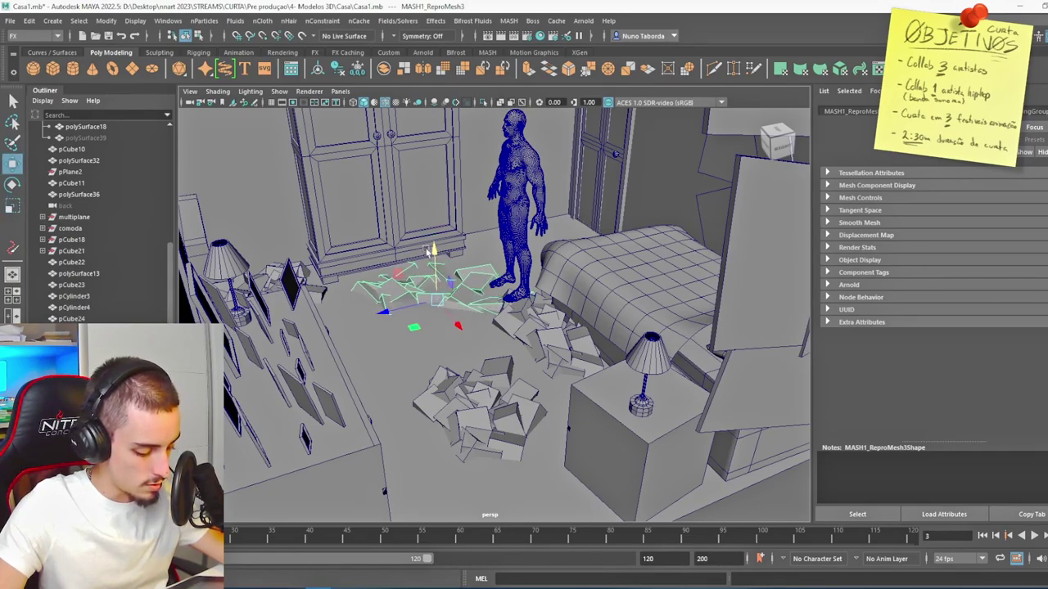
{"action": "key", "text": "ctrl+z"}
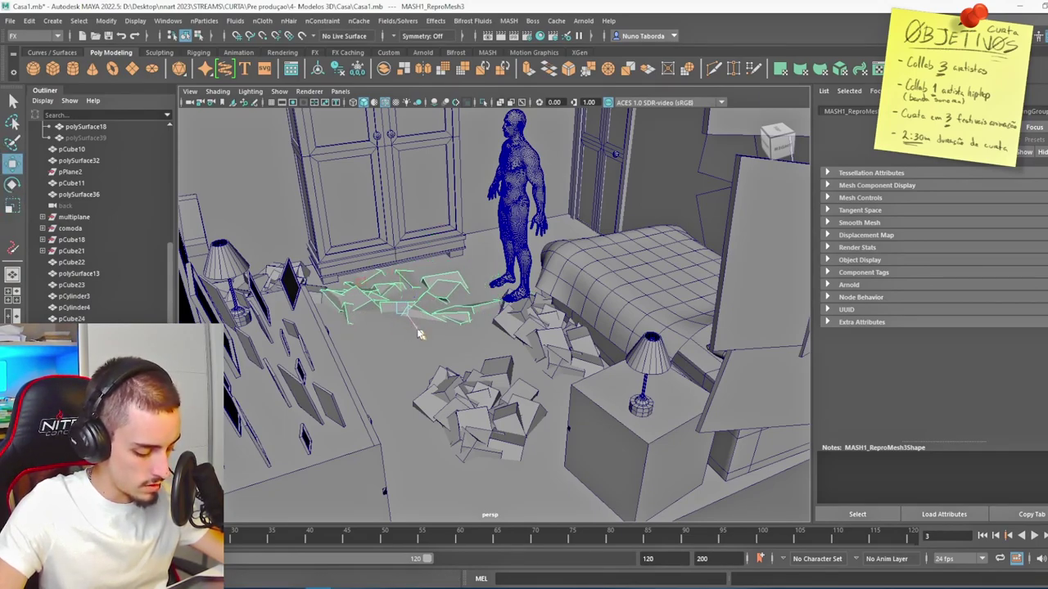
- Reposition the heap on the open floor between the dresser and the nightstand
{"action": "key", "text": "ctrl+z"}
{"action": "key", "text": "ctrl+z"}
{"action": "key", "text": "ctrl+z"}
{"action": "key", "text": "ctrl+z"}
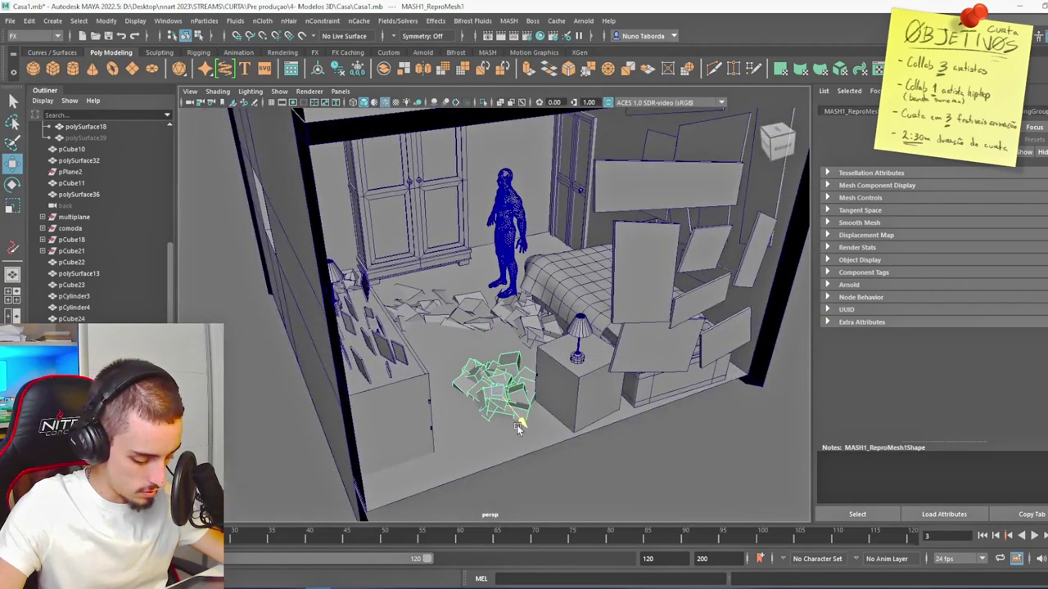
{"action": "key", "text": "ctrl+z"}
{"action": "key", "text": "ctrl+z"}
{"action": "key", "text": "ctrl+z"}
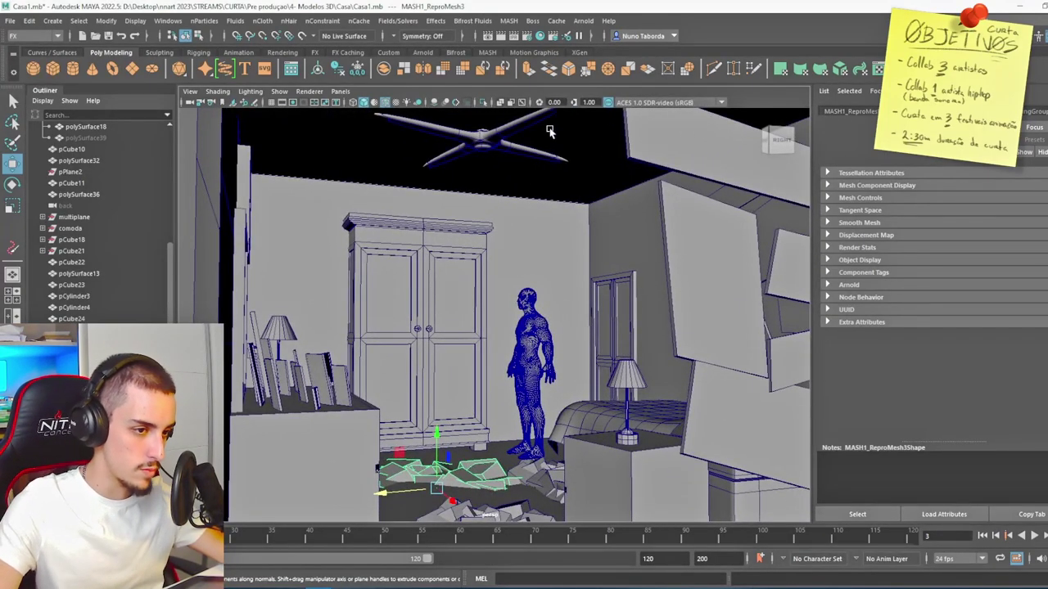
- Inspect the furnished bedroom from several angles, including the nightstand lamp, the bed and the heaps on the floor
{"action": "key", "text": "ctrl+z"}
{"action": "key", "text": "ctrl+z"}
{"action": "key", "text": "ctrl+z"}
{"action": "key", "text": "ctrl+z"}
{"action": "key", "text": "ctrl+z"}
{"action": "key", "text": "ctrl+z"}
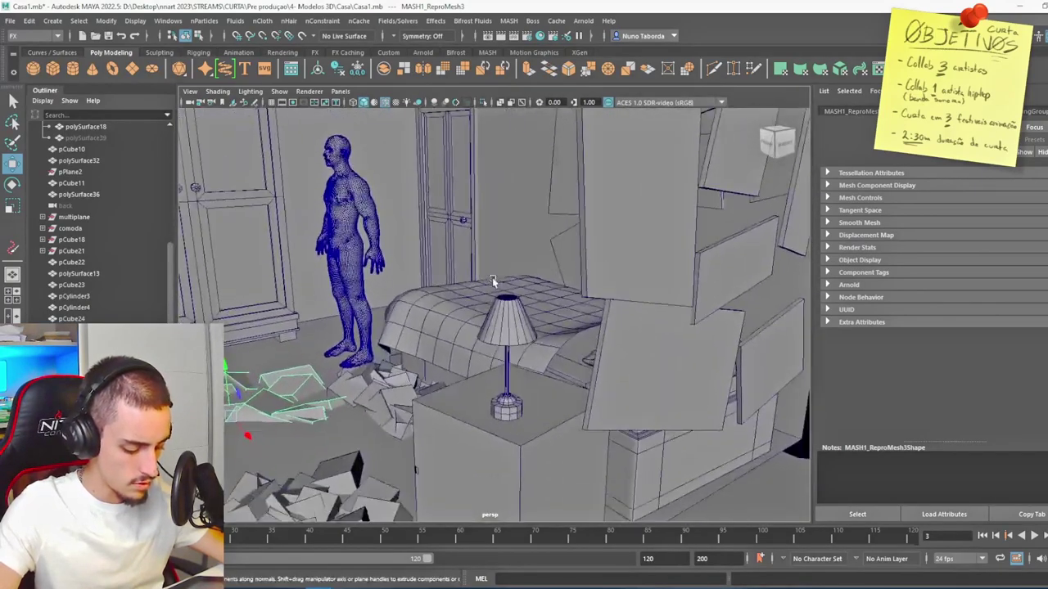
{"action": "key", "text": "ctrl+z"}
{"action": "key", "text": "ctrl+z"}
{"action": "key", "text": "ctrl+z"}
{"action": "key", "text": "ctrl+z"}
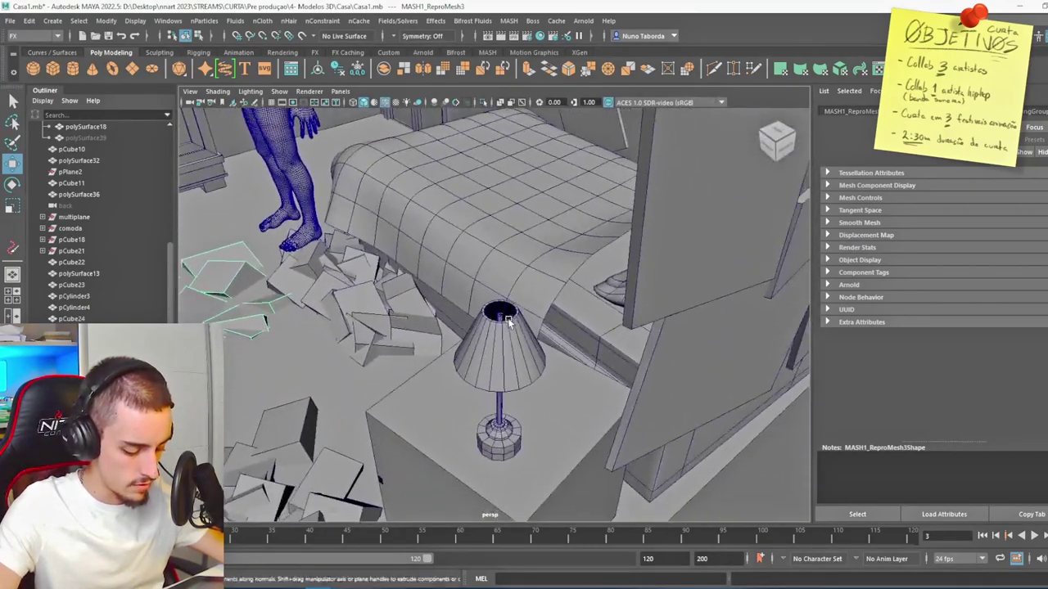
{"action": "key", "text": "ctrl+z"}
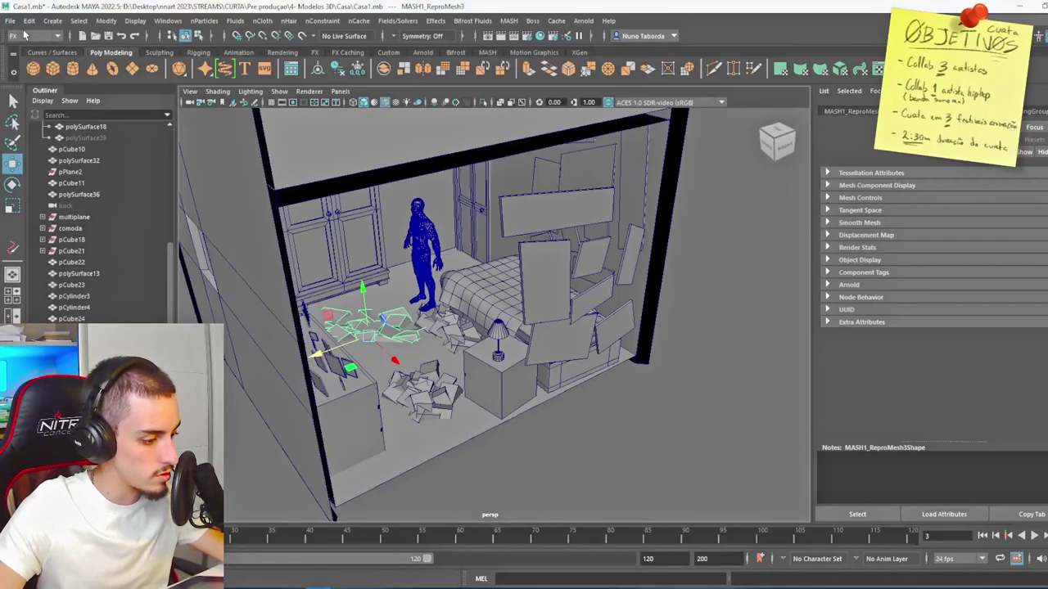
- Save the scene and render the lamp-lit bedroom from above in the Arnold RenderView
{"action": "key", "text": "F2"}
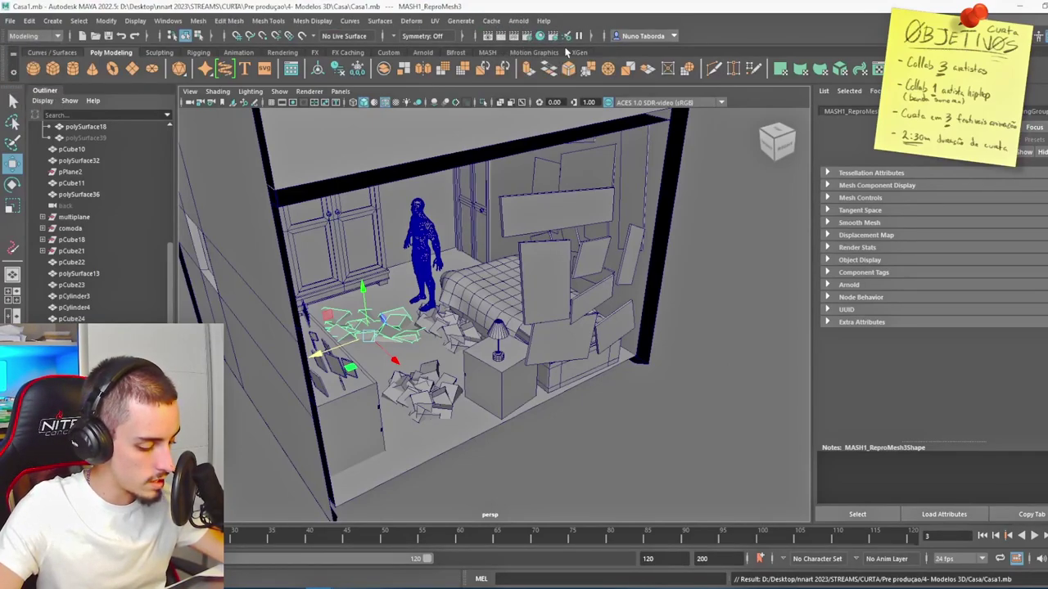
{"action": "left_click", "coordinate": [519, 22]}
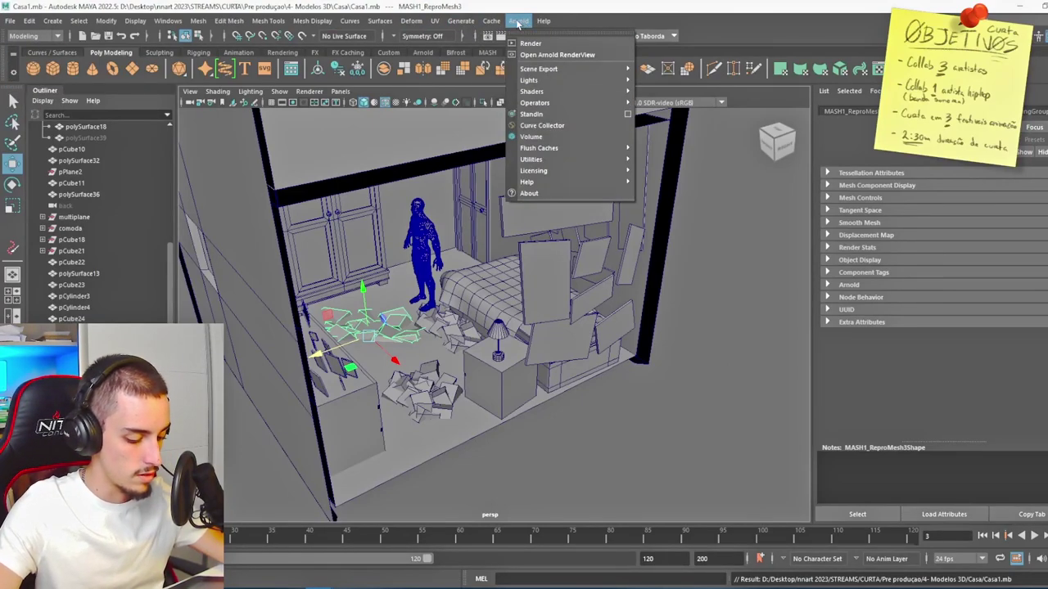
{"action": "mouse_move", "coordinate": [546, 77]}
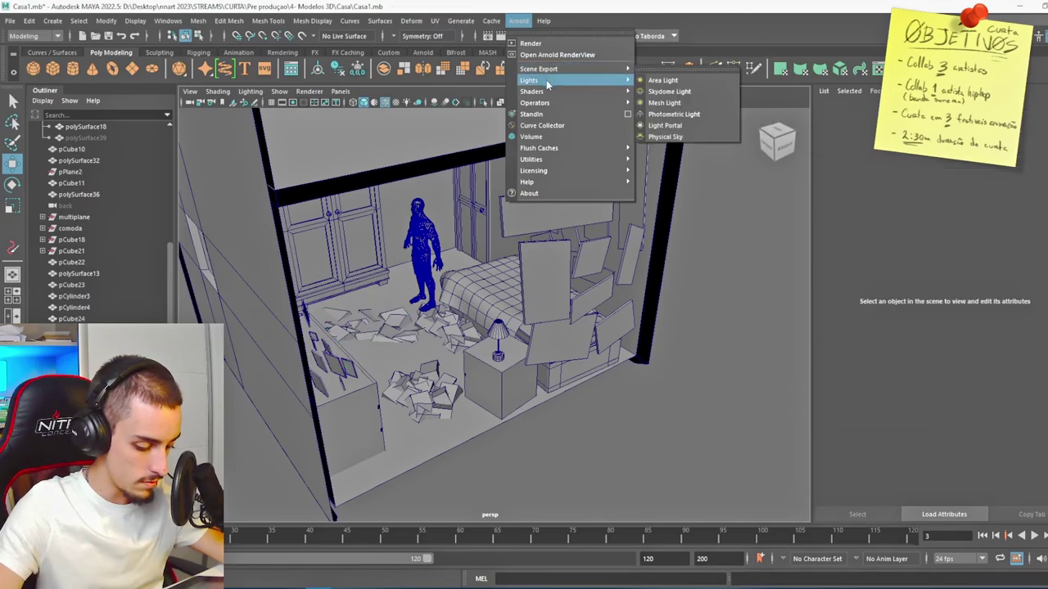
{"action": "key", "text": "Escape"}
{"action": "left_click_drag", "start_coordinate": [573, 262], "coordinate": [508, 425], "text": "alt"}
{"action": "left_click", "coordinate": [508, 425]}
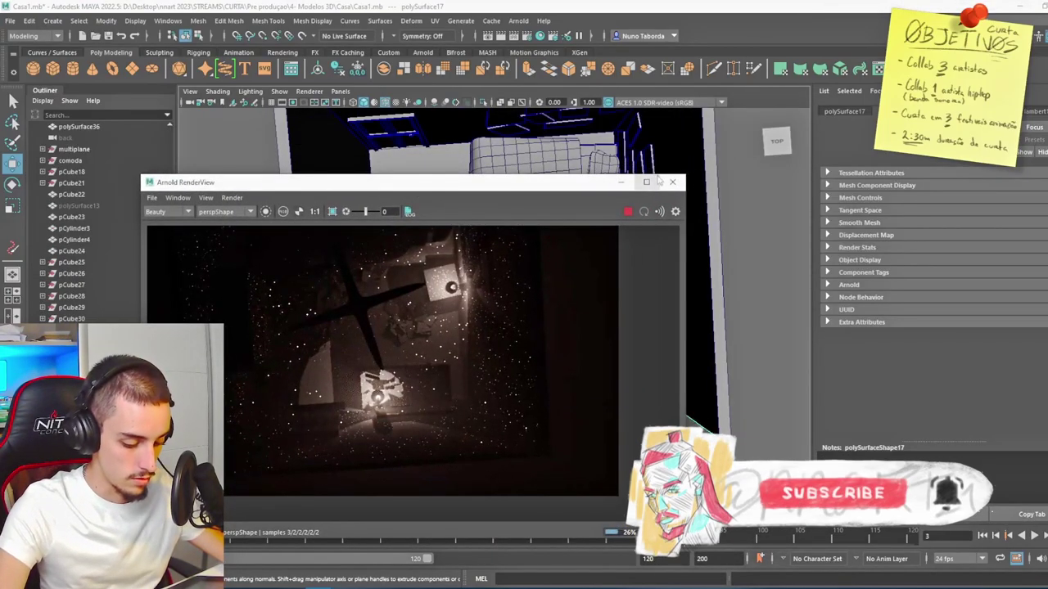
{"action": "double_click", "coordinate": [522, 176]}
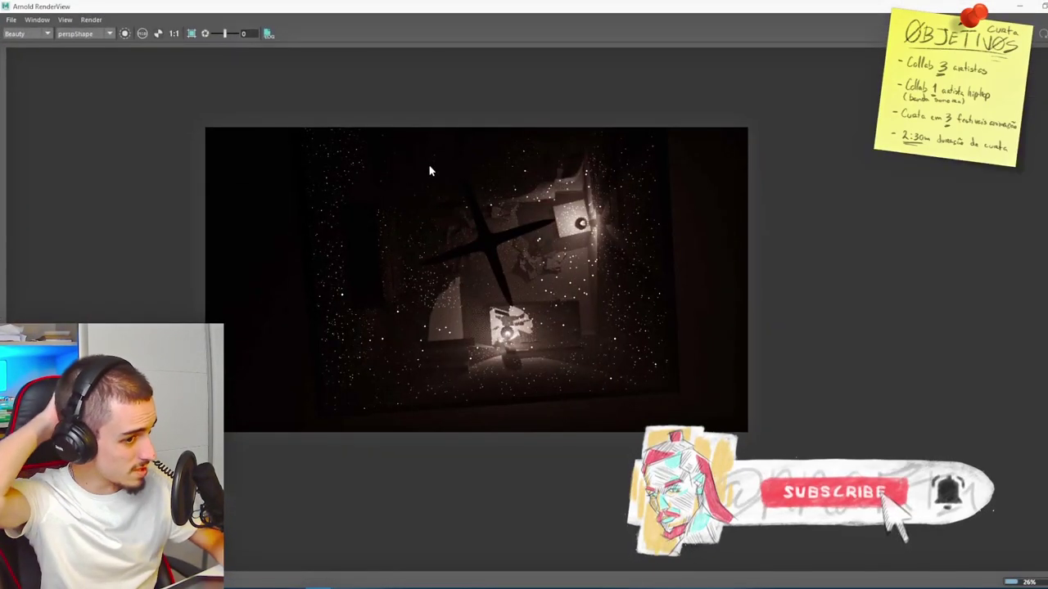
{"action": "scroll", "coordinate": [365, 152], "scroll_direction": "up", "scroll_amount": 2}
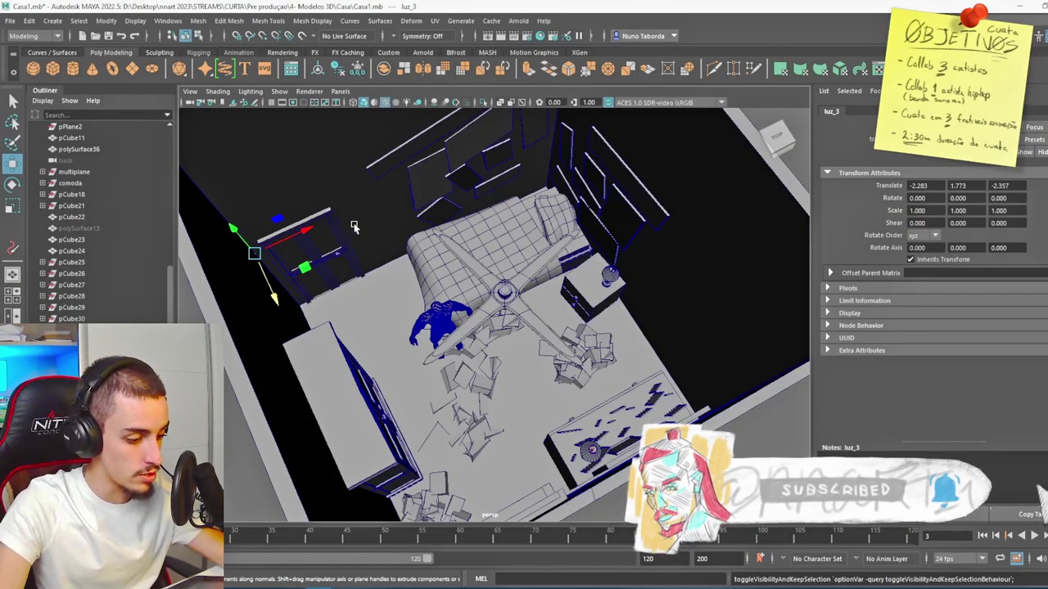
- Reposition the luz_3 light near the doorway and check the lighting in a new Arnold render from above
{"action": "left_click_drag", "start_coordinate": [270, 290], "coordinate": [213, 174]}
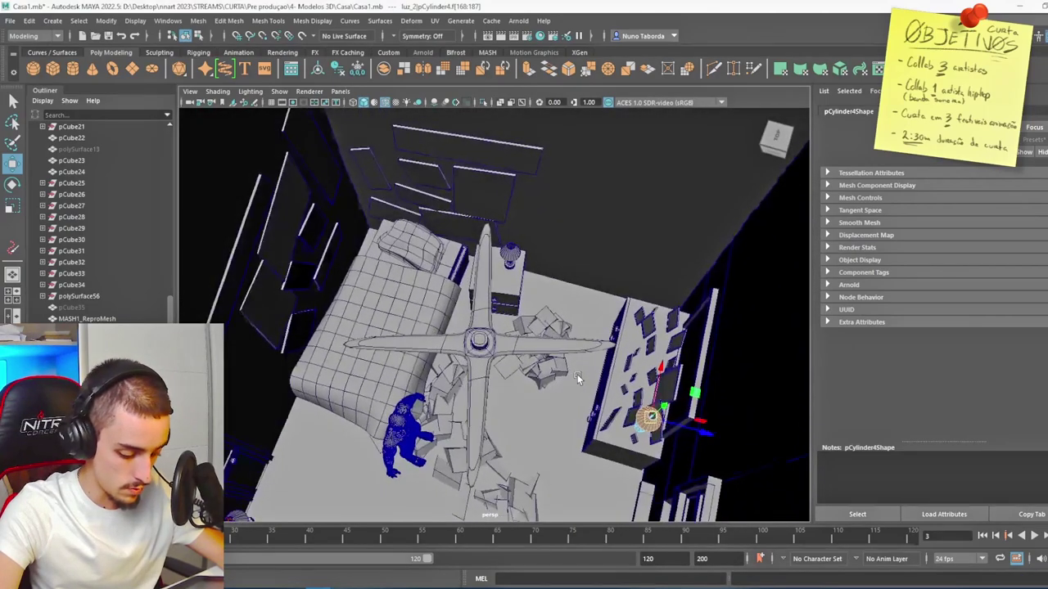
{"action": "left_click_drag", "start_coordinate": [577, 374], "coordinate": [524, 311], "text": "alt"}
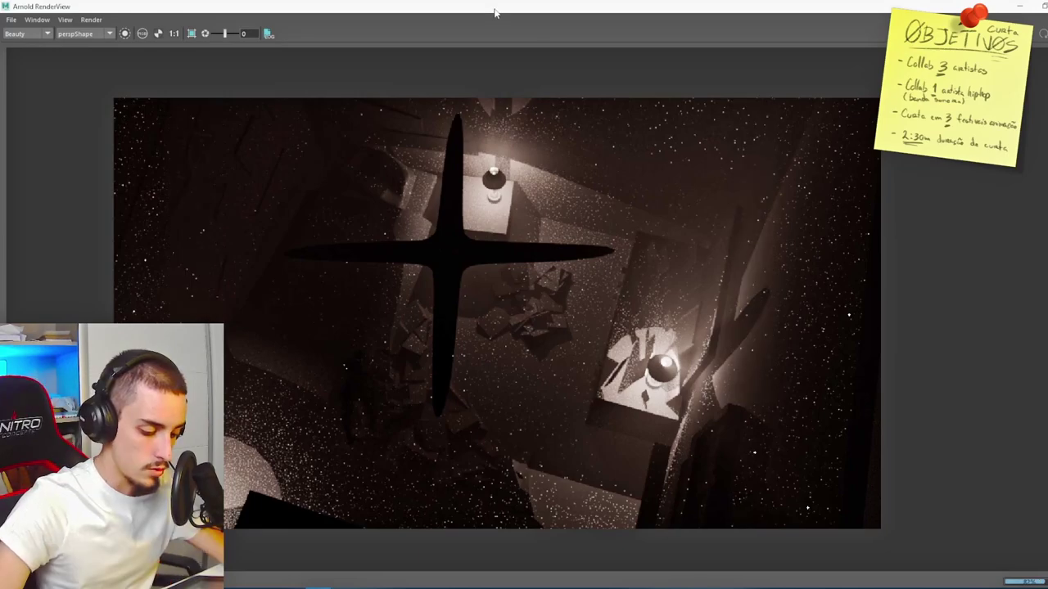
{"action": "left_click", "coordinate": [1018, 5]}
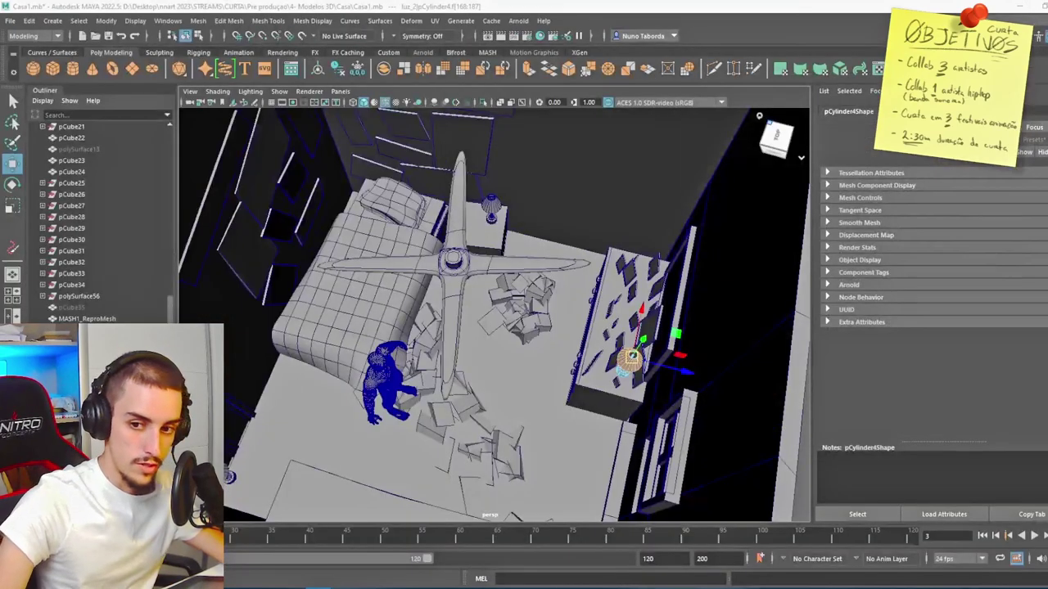
- Hide the ceiling fan and render the bedroom from above again in an enlarged Arnold RenderView
{"action": "left_click", "coordinate": [440, 257]}
{"action": "key", "text": "ctrl+h"}
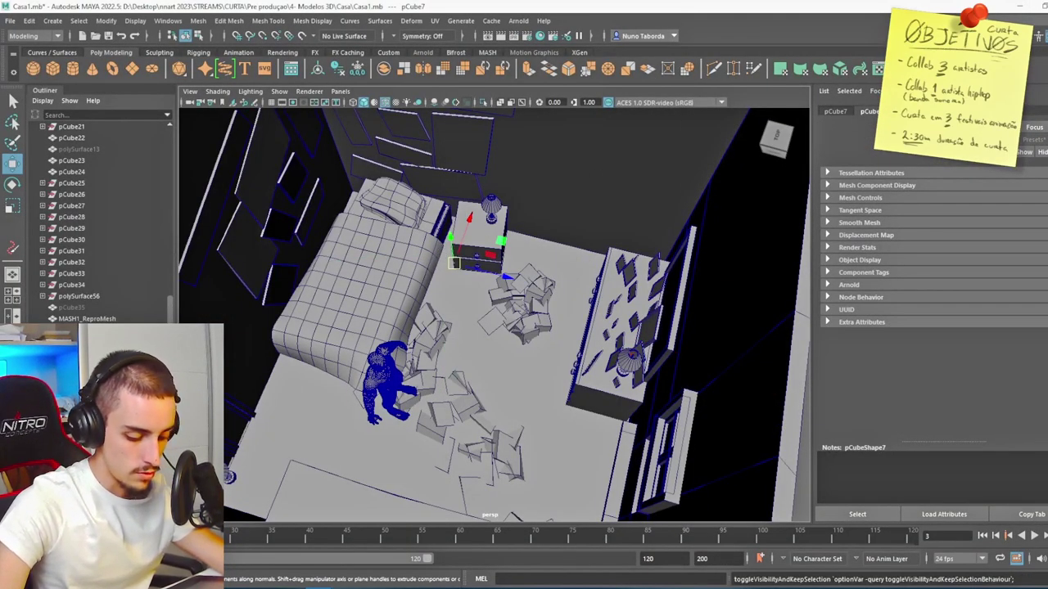
{"action": "left_click", "coordinate": [501, 35]}
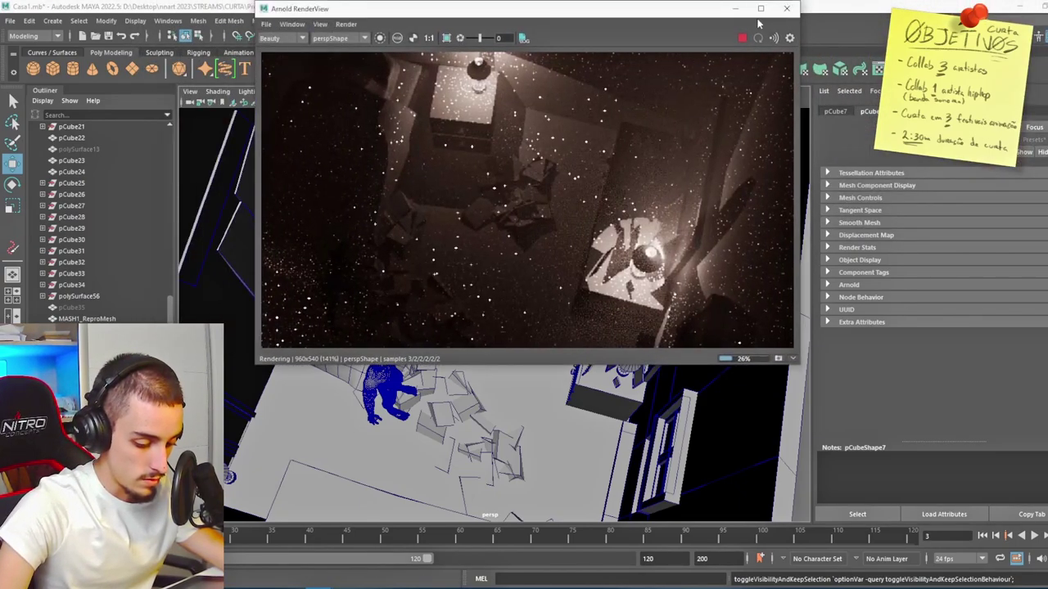
{"action": "left_click", "coordinate": [760, 9]}
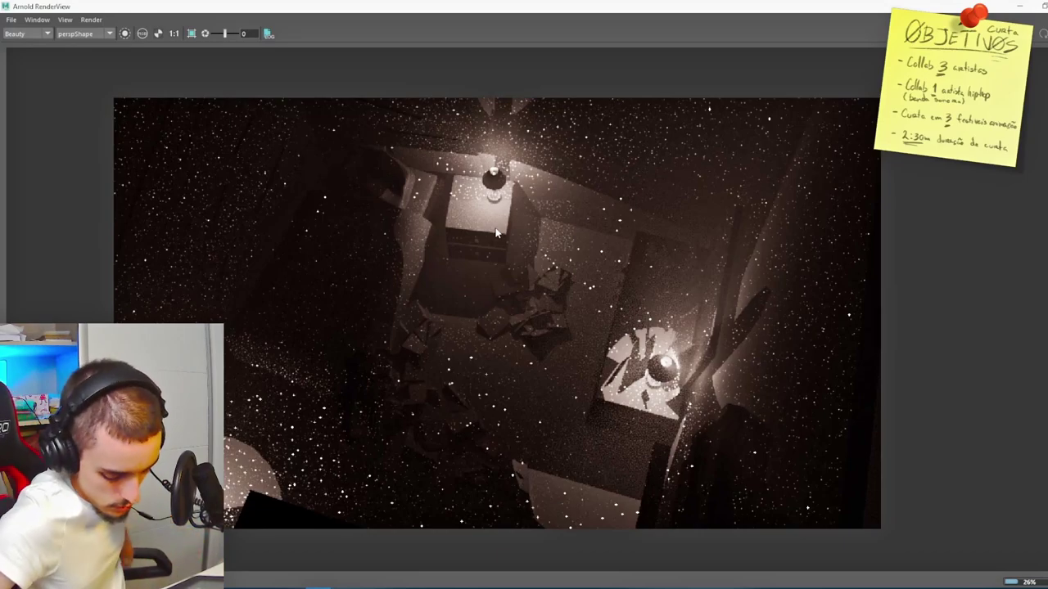